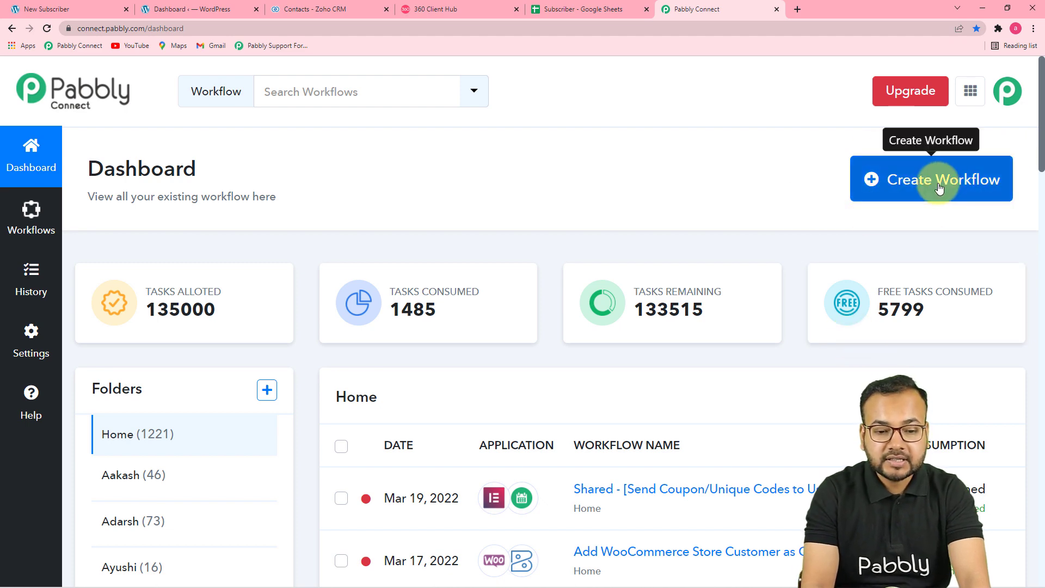
- Create a workflow named 'Send Coupon Codes to WhatsApp on Elementor form Submission'
left_click(940, 189)
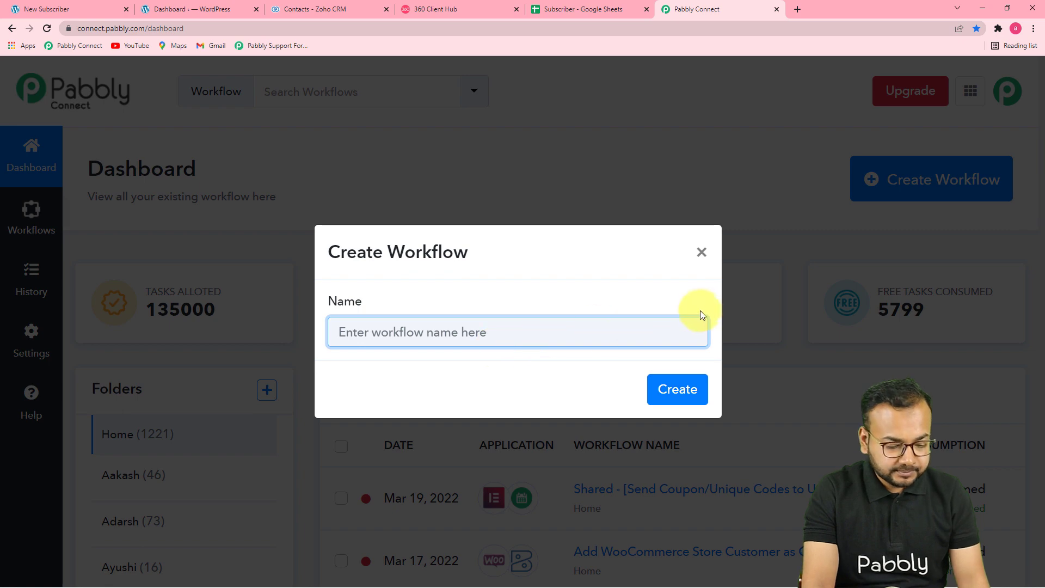
key("ctrl+v")
left_click(580, 386)
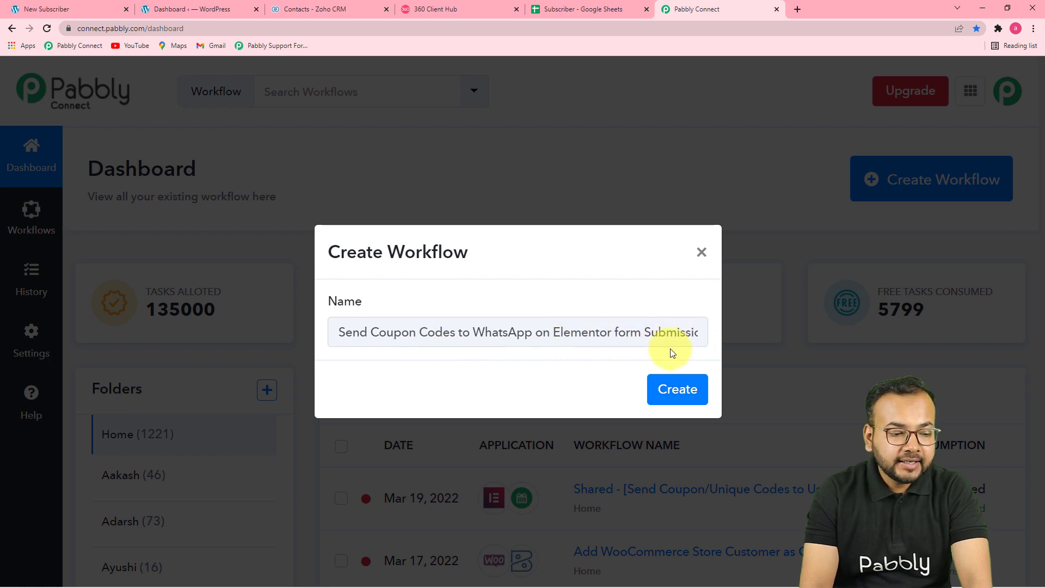
left_click(678, 390)
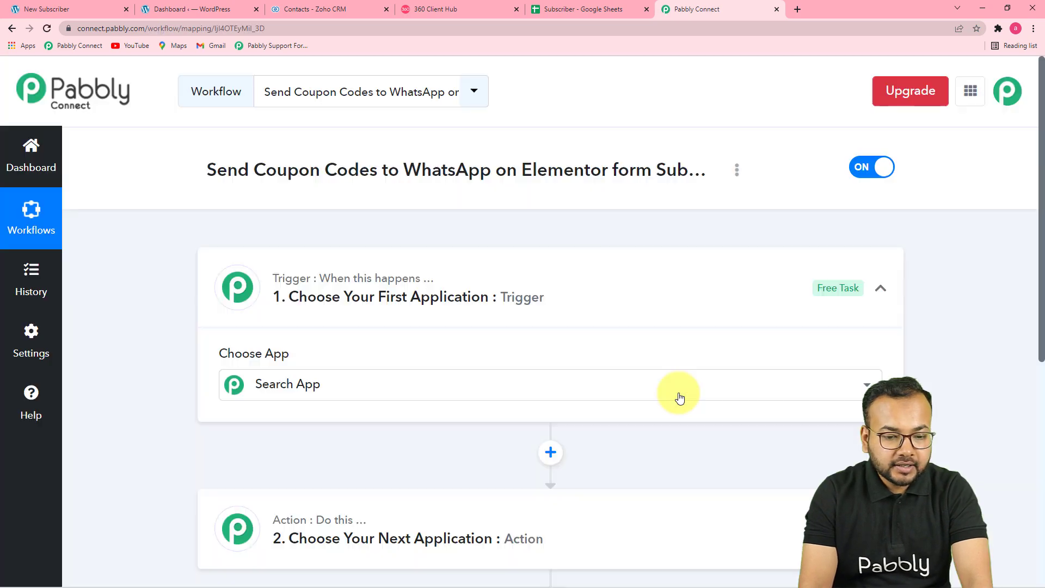
- Choose Elementor as the trigger app for the workflow
left_click(678, 396)
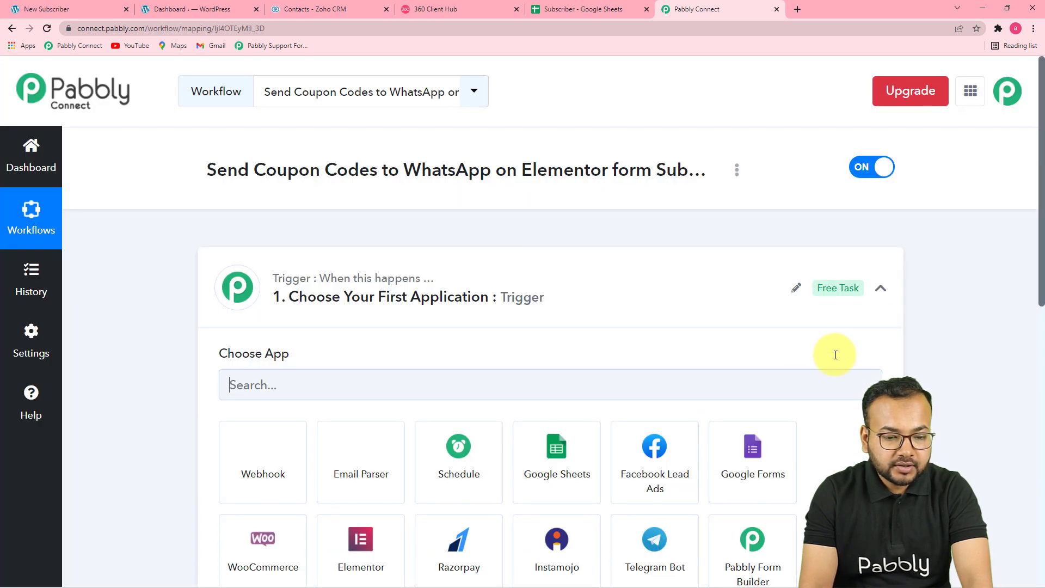
left_click(881, 290)
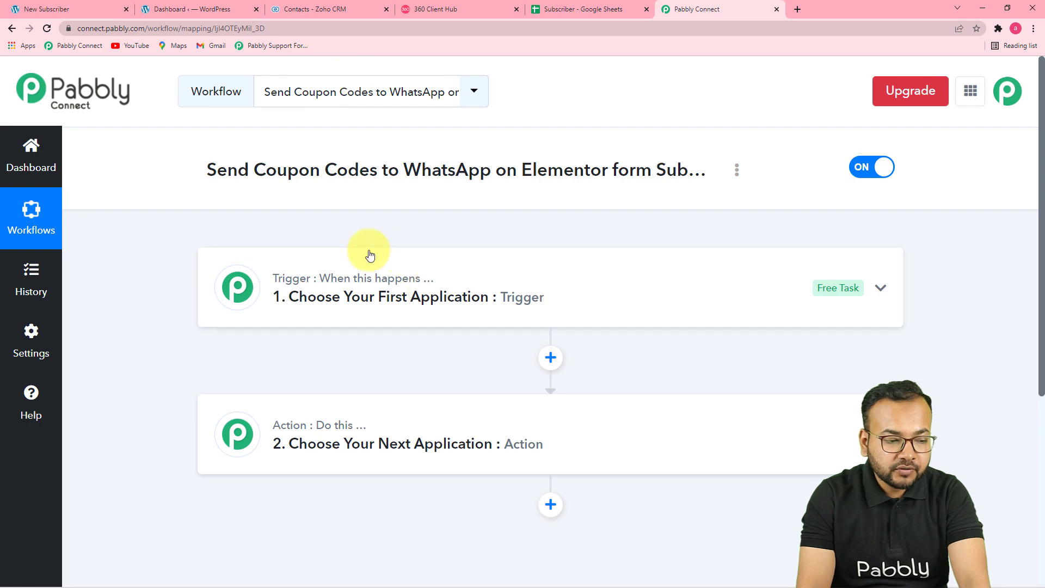
left_click(387, 299)
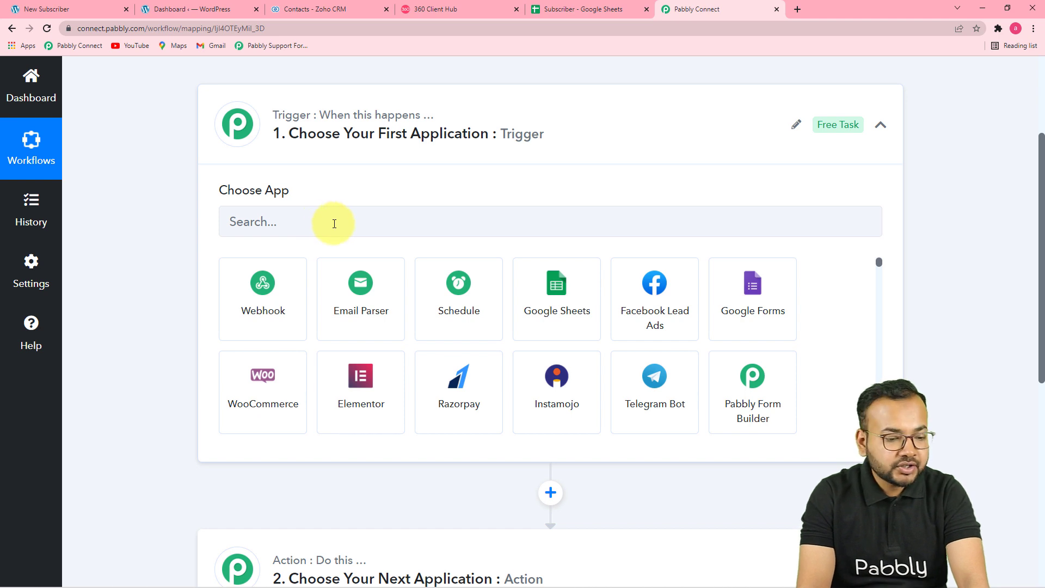
left_click(358, 409)
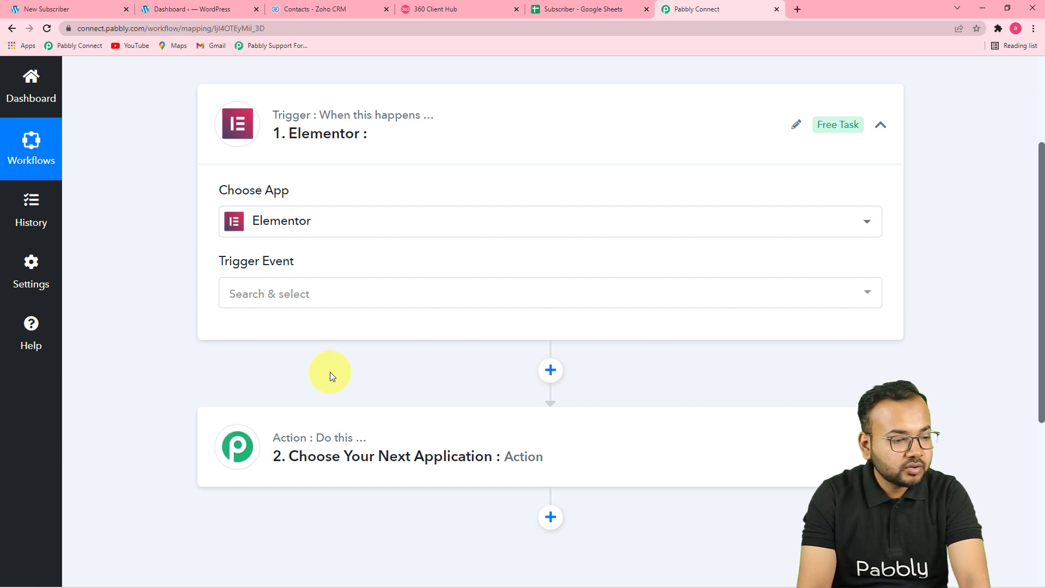
mouse_move(233, 270)
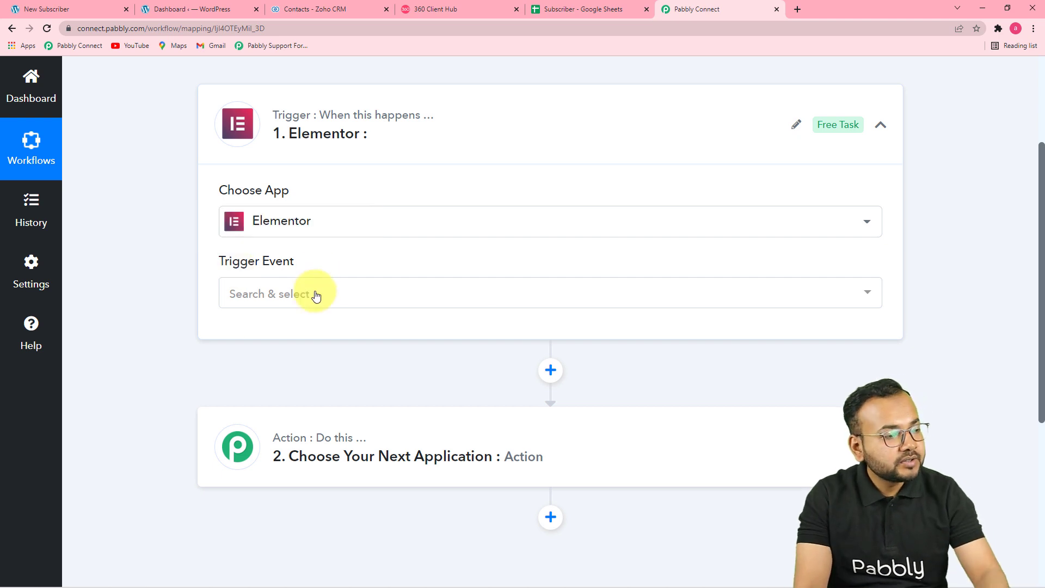
left_click(53, 6)
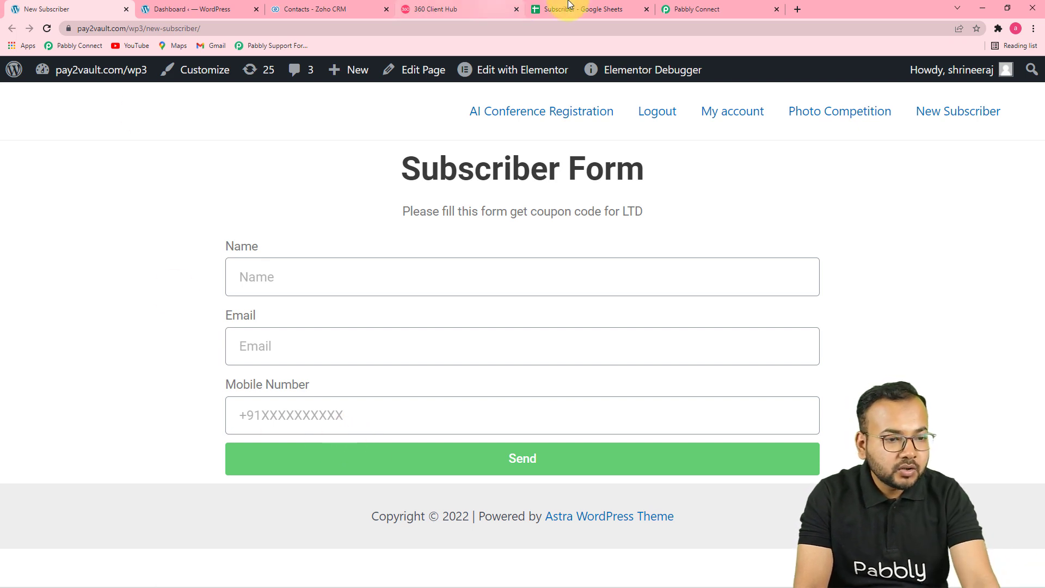
left_click(696, 7)
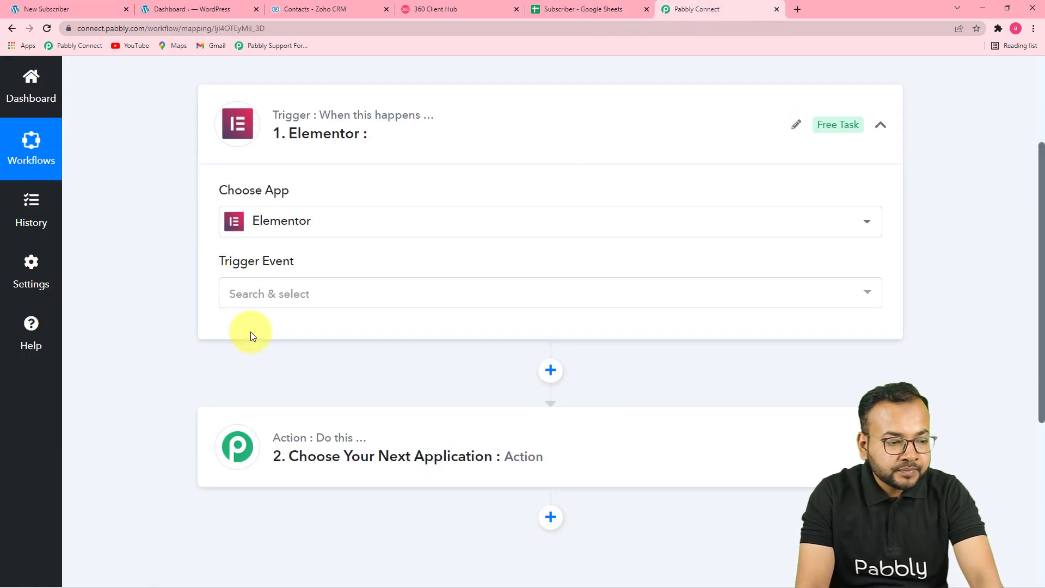
- Set the trigger event to New Form Submission, copy the webhook URL and await a response
left_click(286, 304)
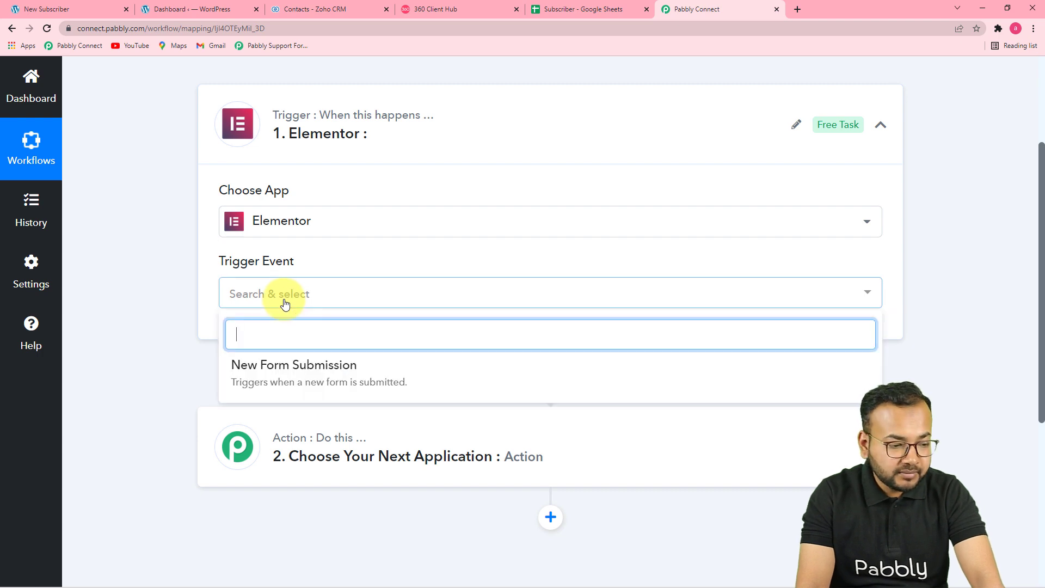
left_click(314, 370)
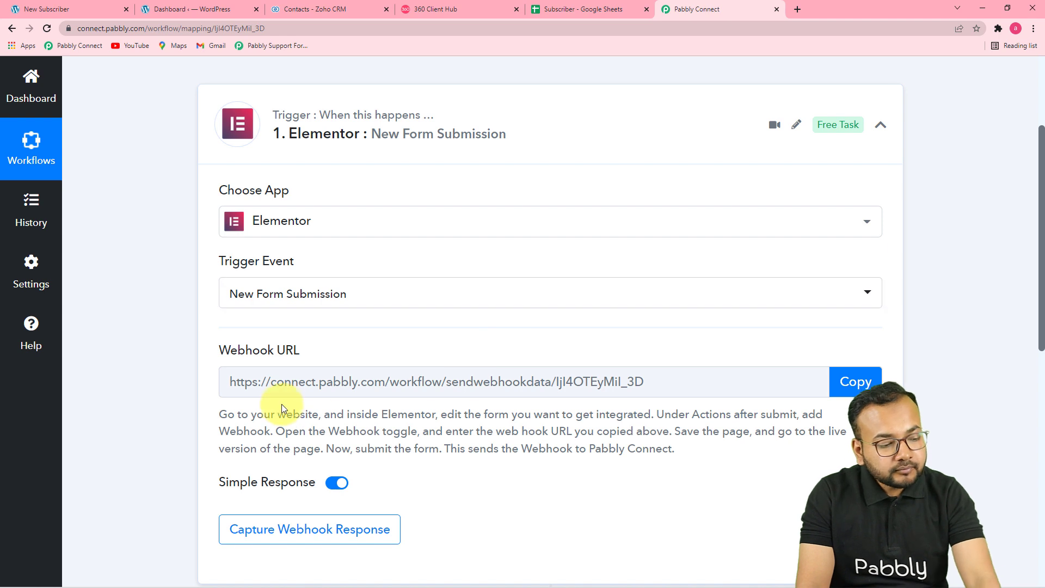
scroll(412, 411, "down", 1)
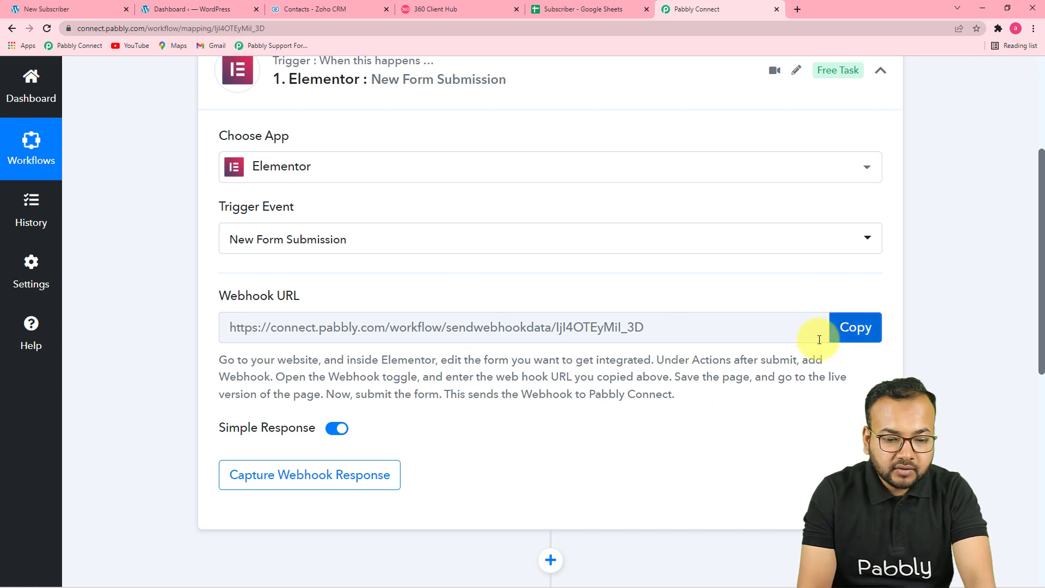
left_click(851, 327)
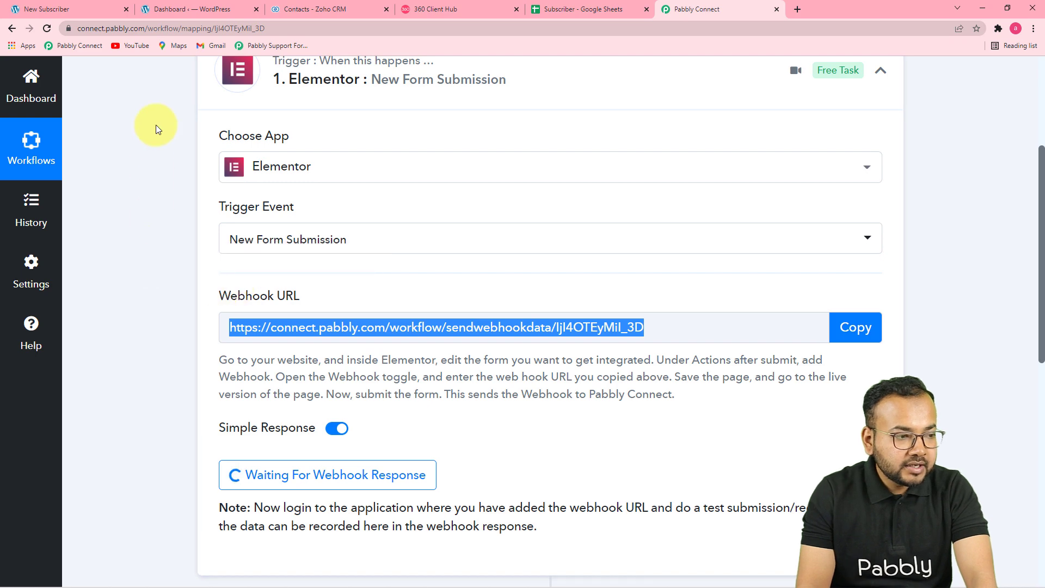
- Edit the Subscriber Form in Elementor and remove its existing Webhook after-submit action
left_click(105, 12)
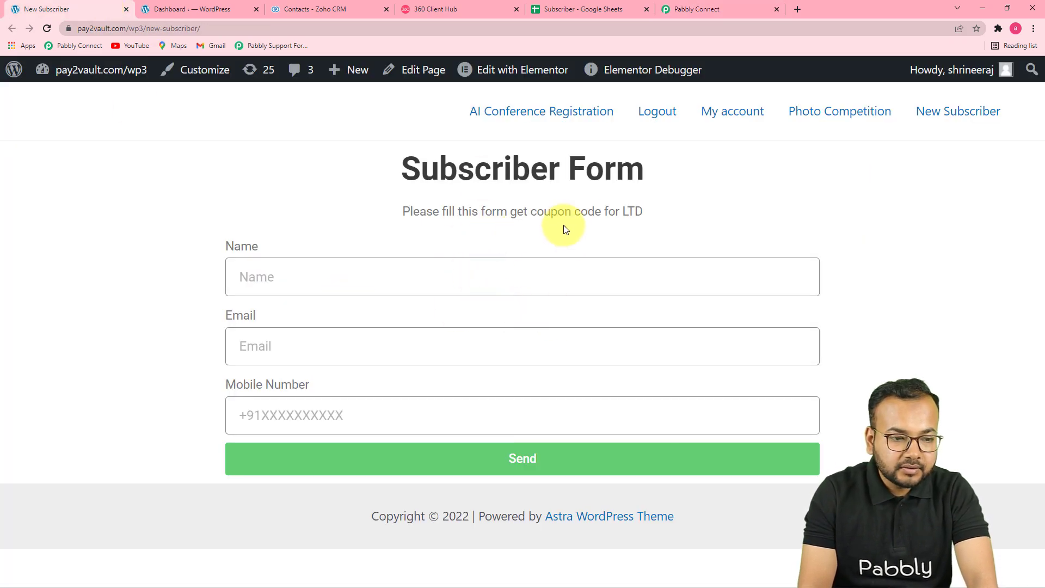
left_click(508, 73)
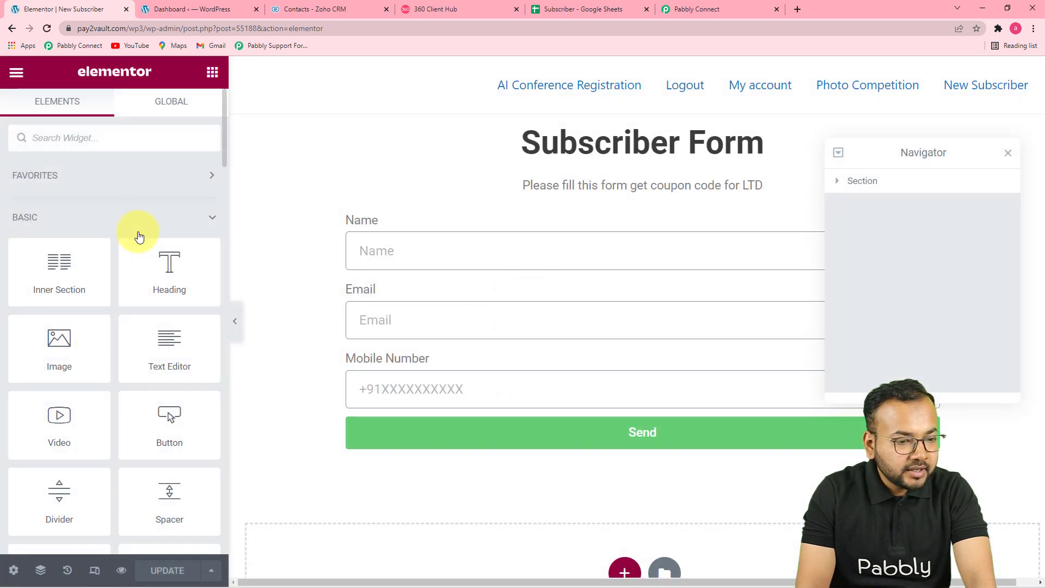
left_click(458, 237)
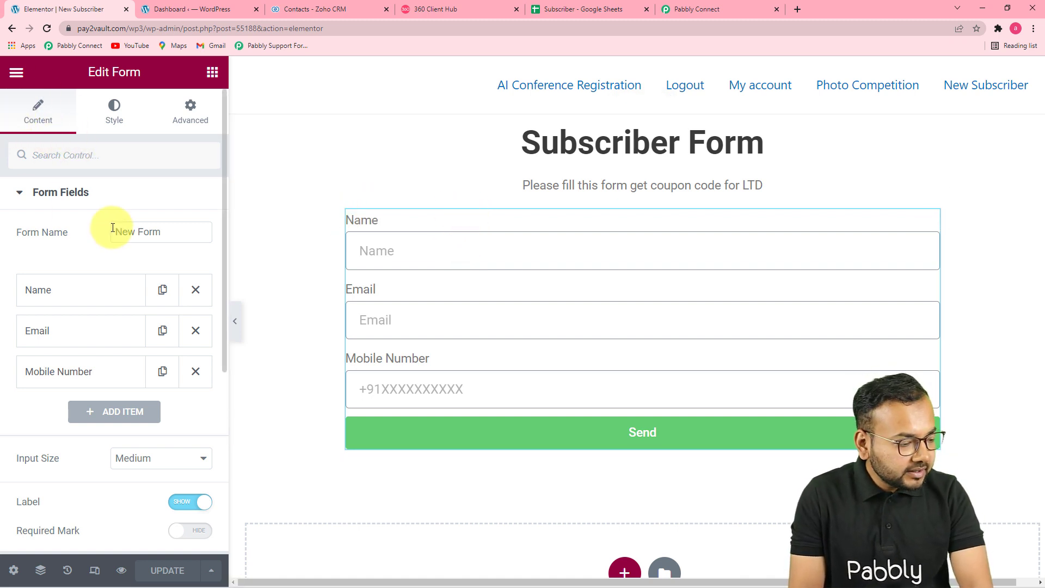
scroll(112, 227, "down", 5)
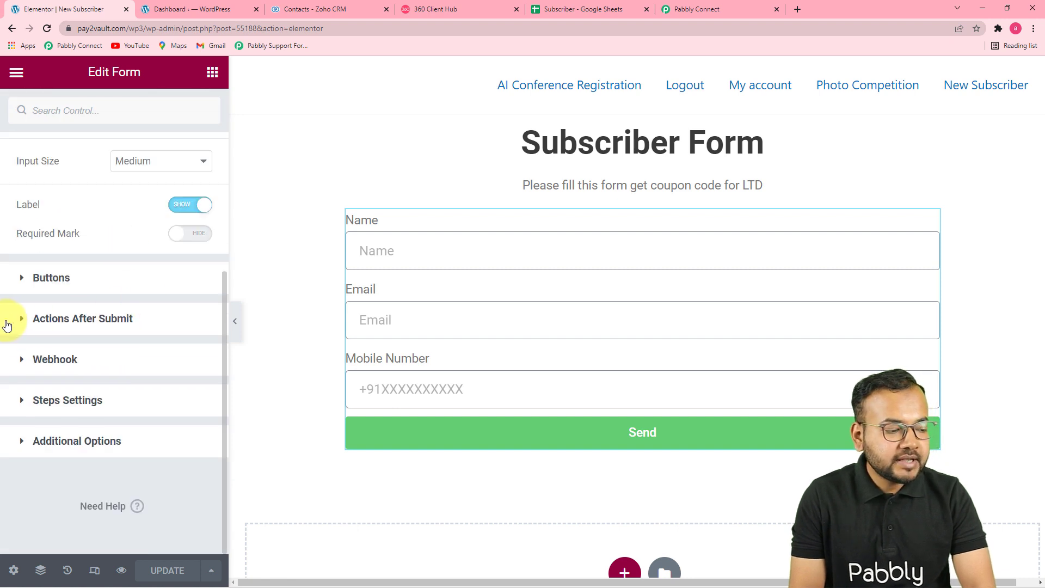
left_click(128, 327)
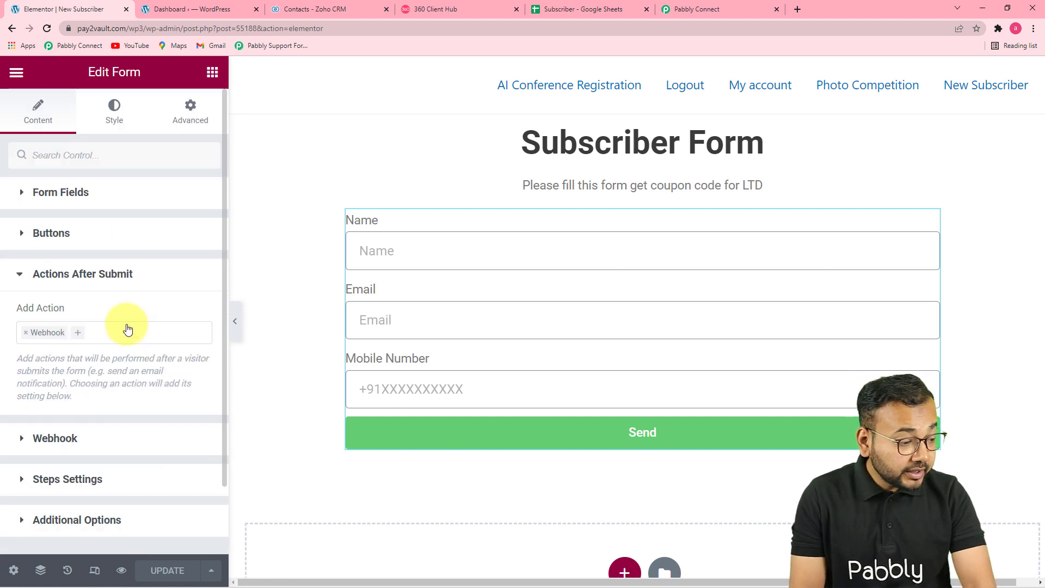
left_click(22, 333)
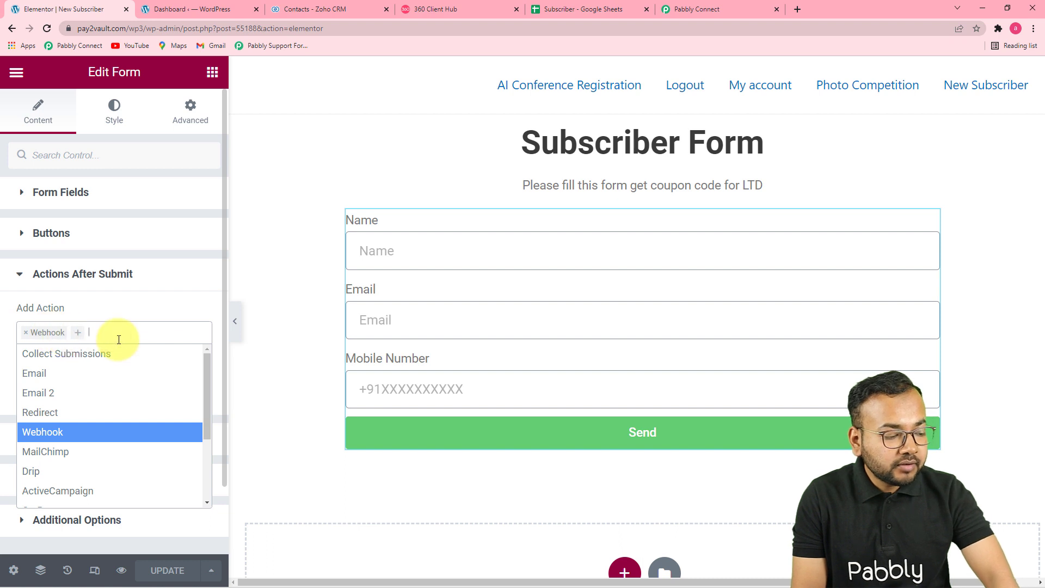
left_click(58, 433)
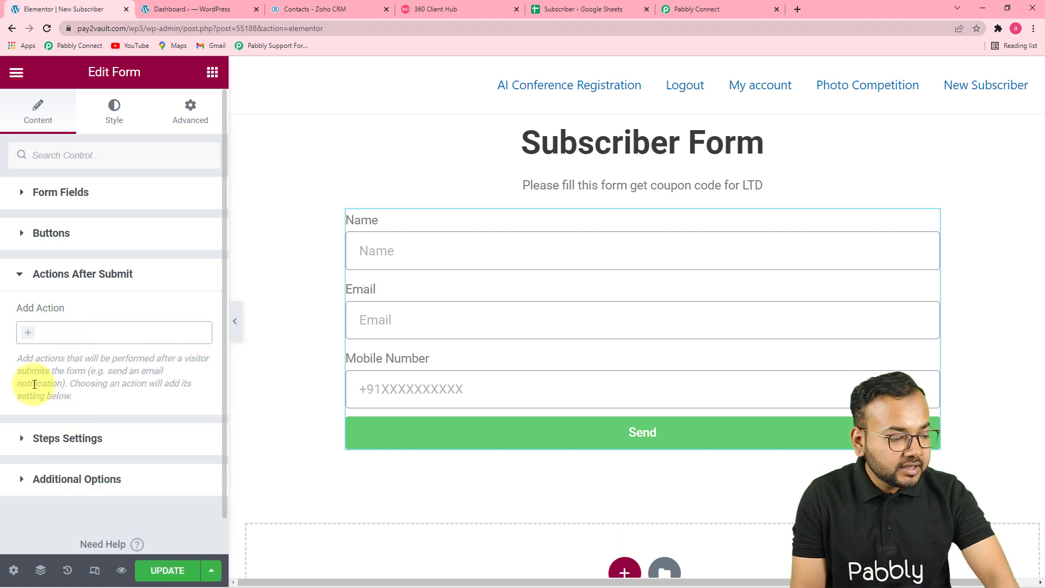
- Re-add Webhook as an after-submit action and clear the old Webhook URL
left_click(29, 337)
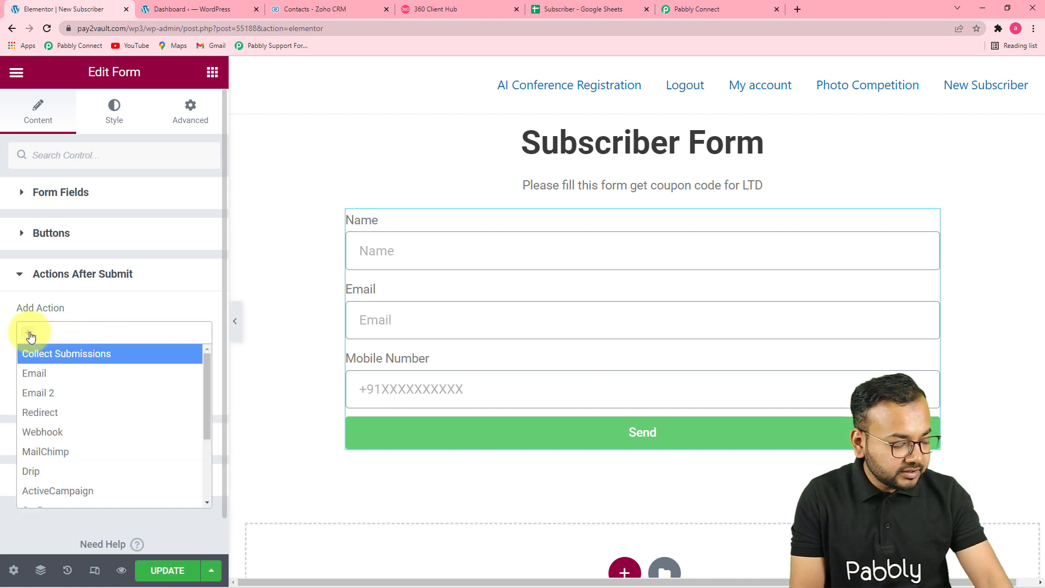
type("we")
left_click(30, 354)
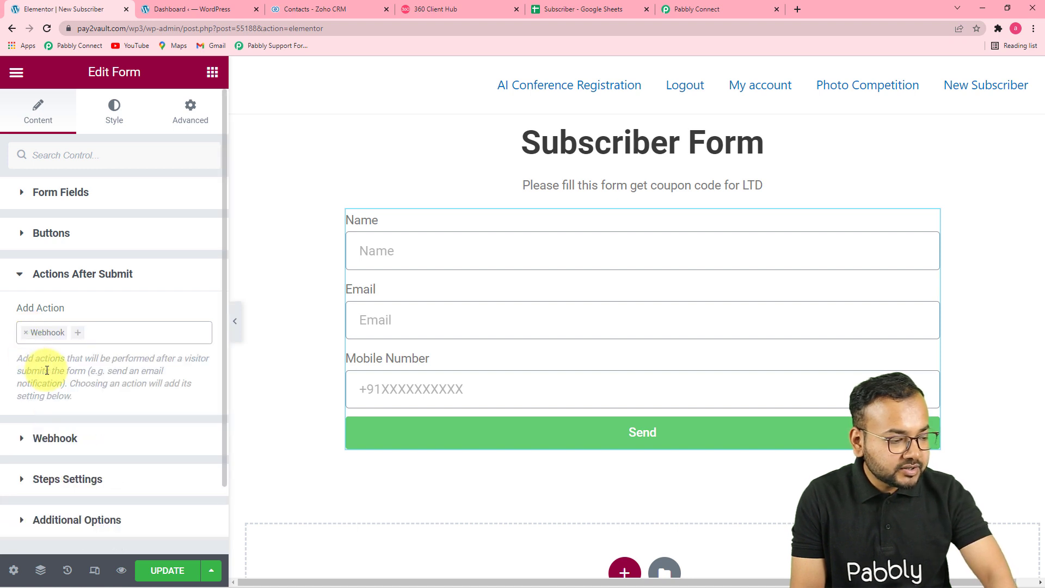
scroll(96, 351, "down", 2)
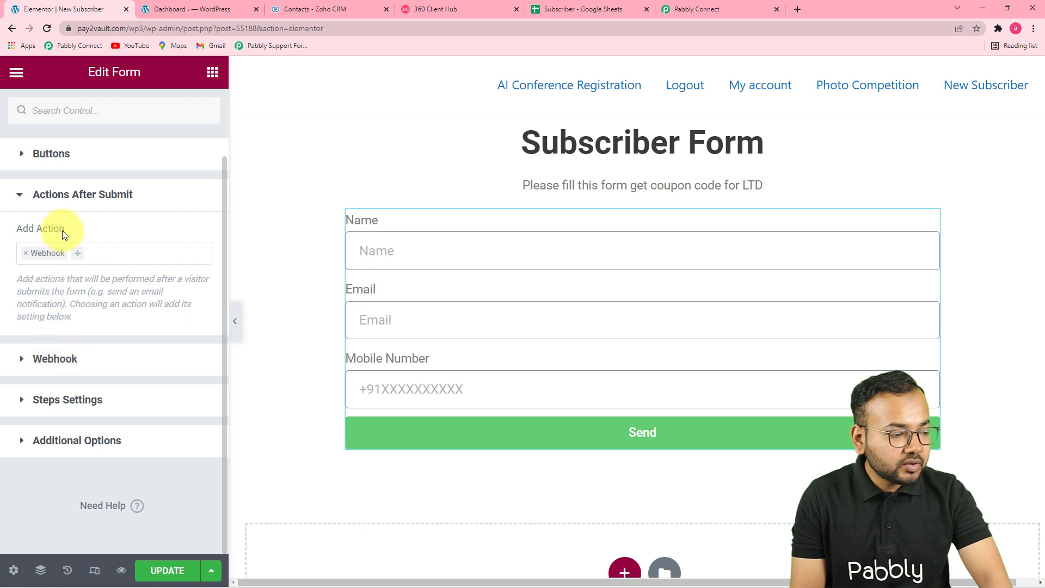
left_click(51, 358)
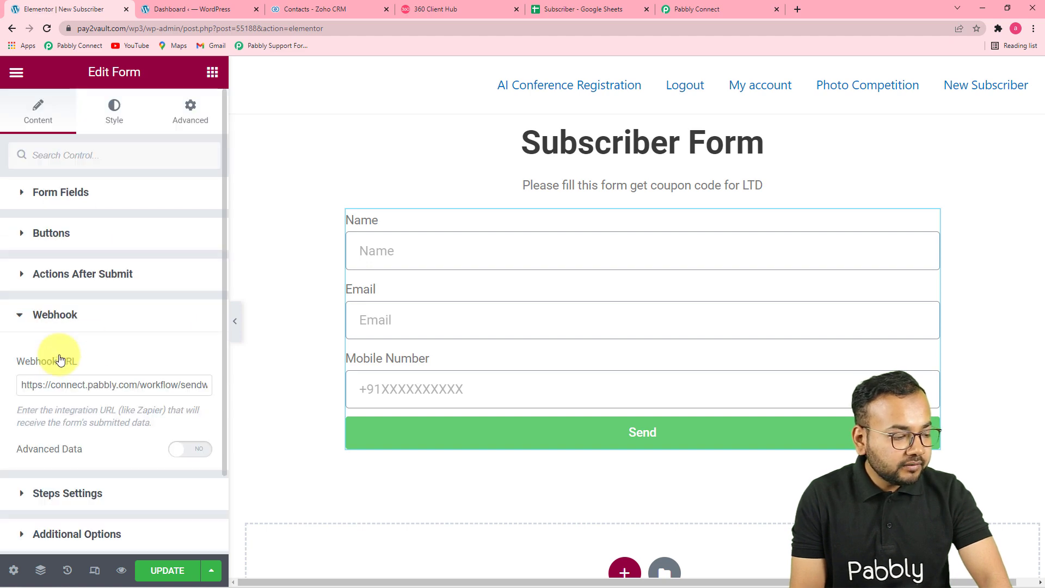
left_click(112, 387)
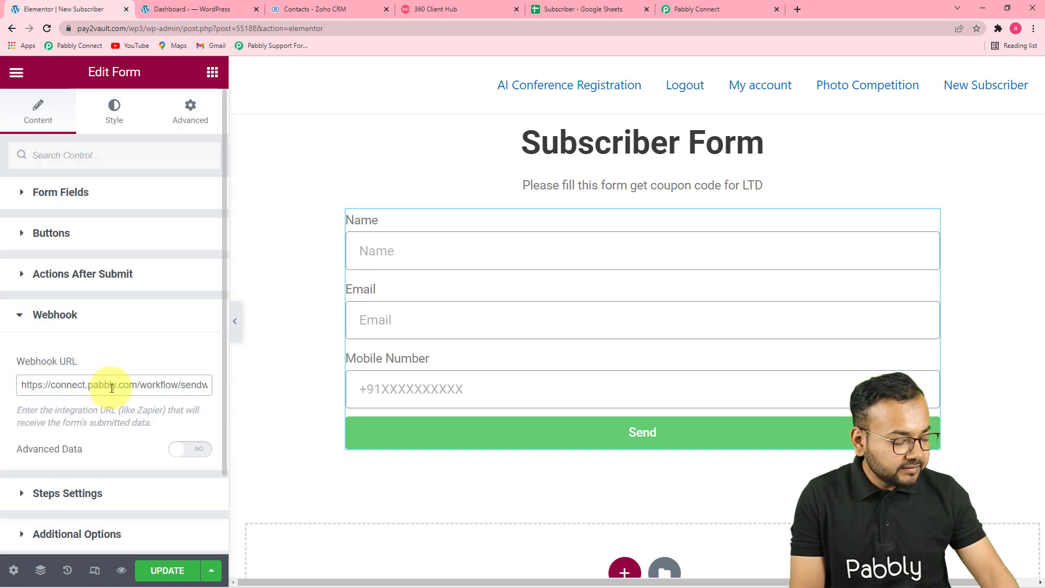
key("ctrl+a")
key("BackSpace")
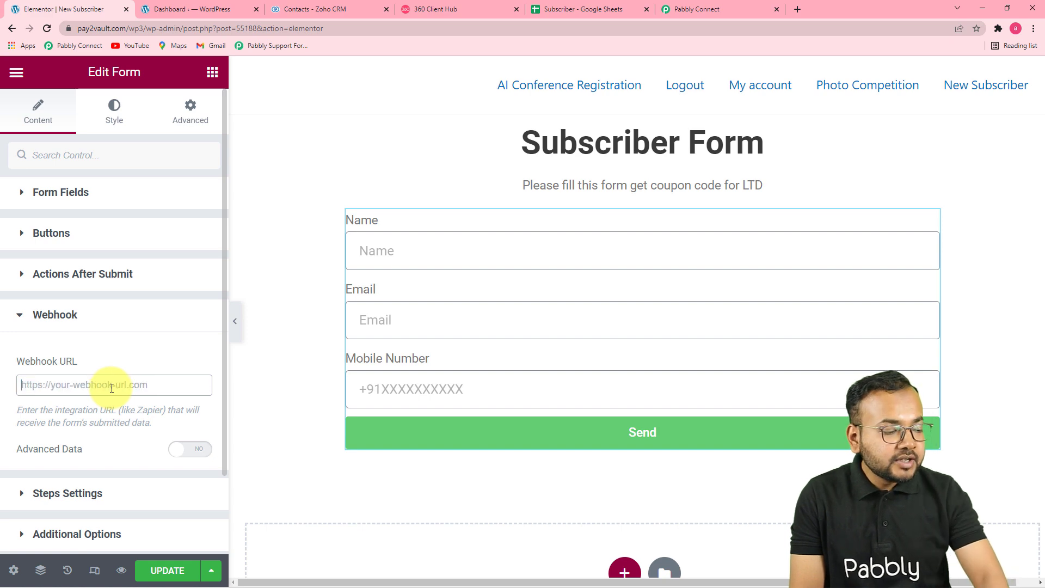
- Paste the Pabbly Connect webhook URL into the Webhook URL field and update the page
left_click(687, 10)
left_click(852, 328)
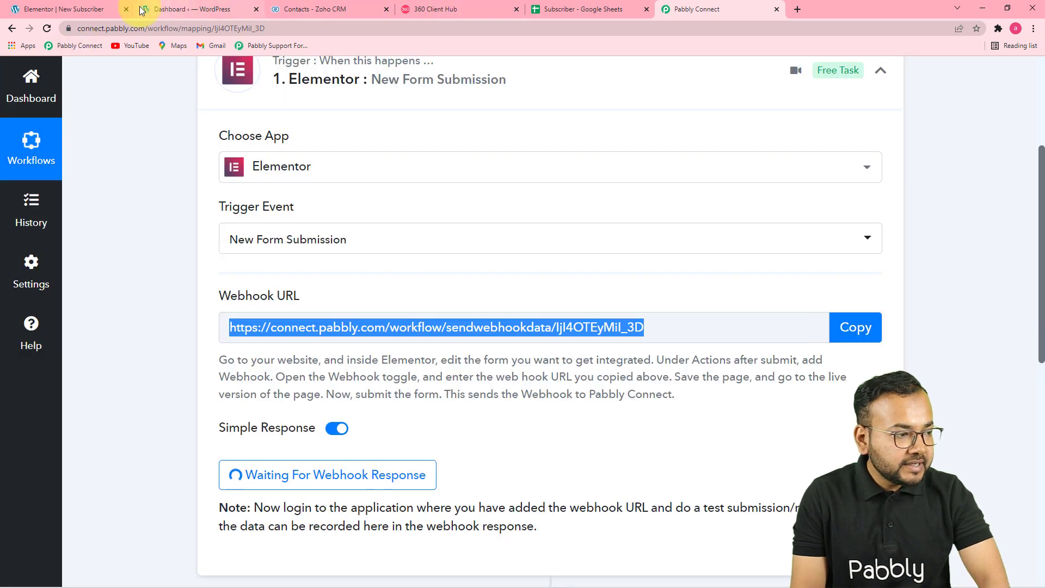
left_click(70, 9)
right_click(30, 384)
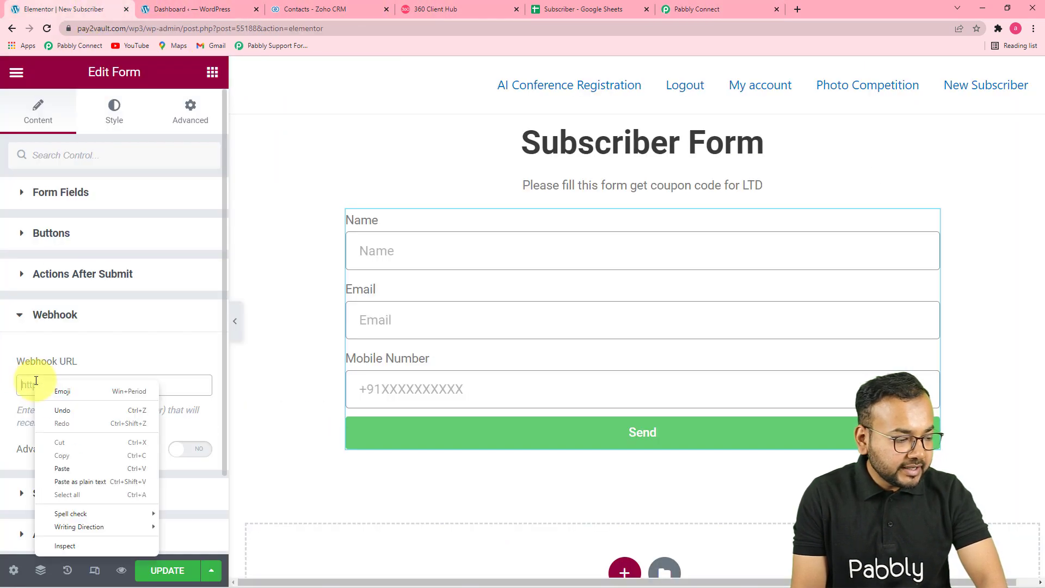
left_click(81, 469)
left_click(147, 416)
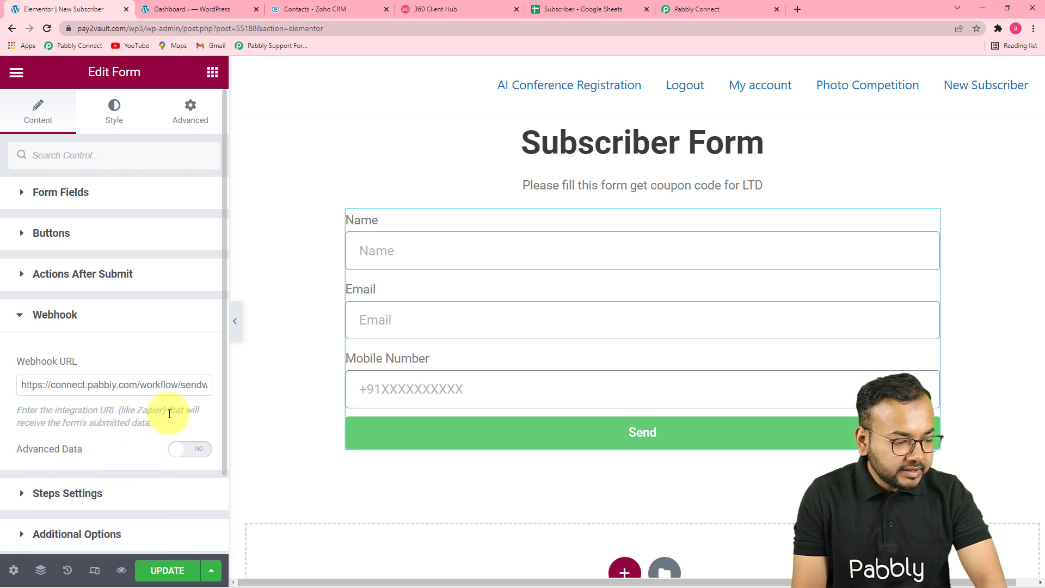
left_click(153, 571)
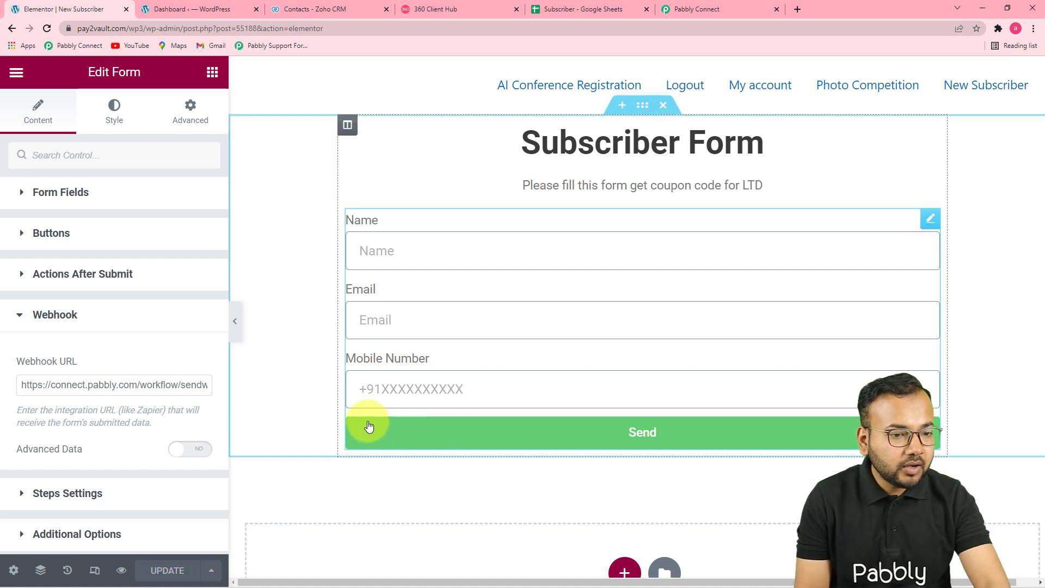
- Return to the waiting Pabbly workflow, then open the Elementor editor's hamburger menu
left_click(696, 10)
scroll(802, 231, "down", 2)
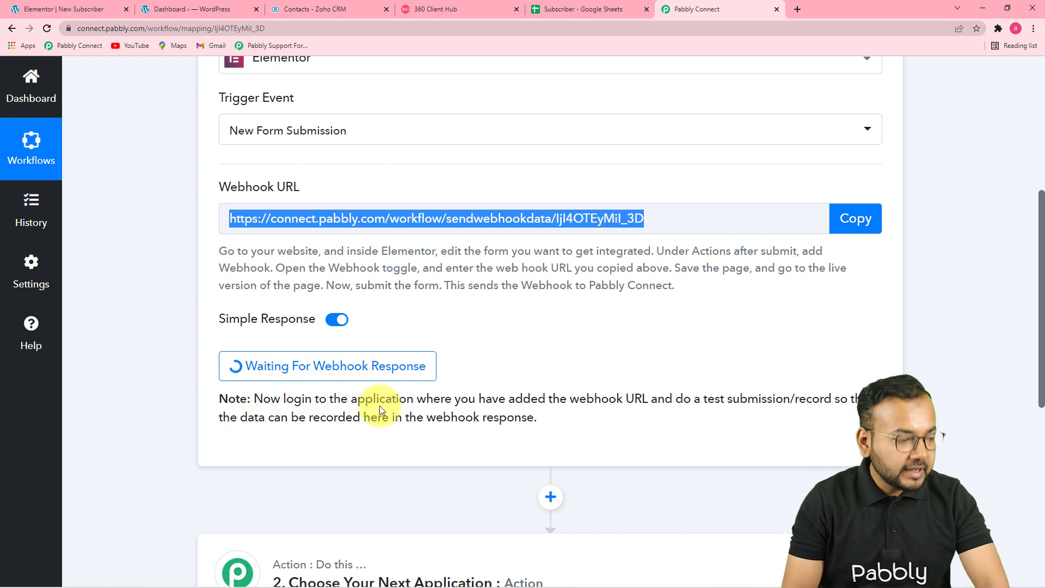
left_click(80, 9)
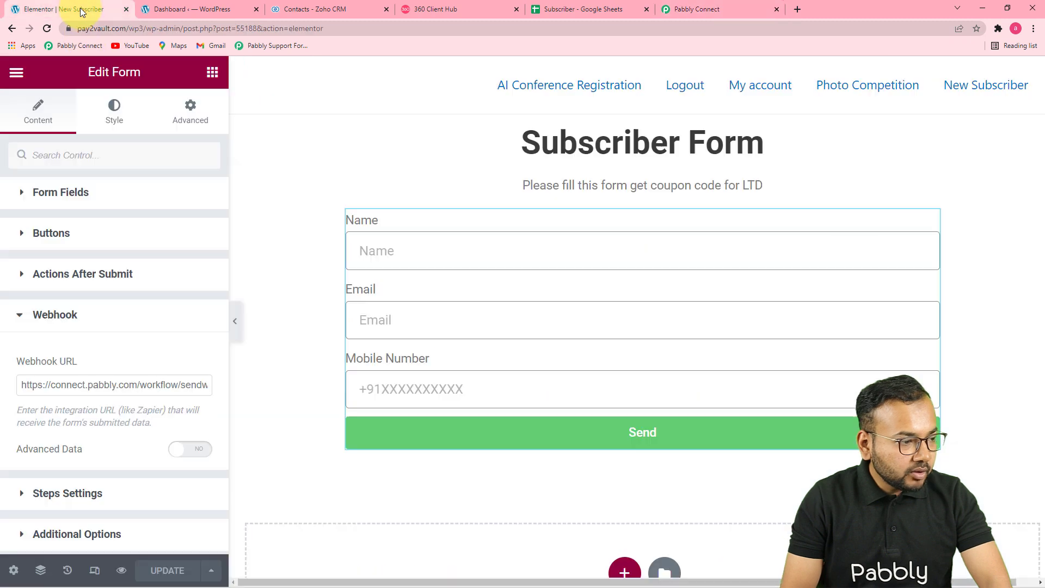
left_click(16, 72)
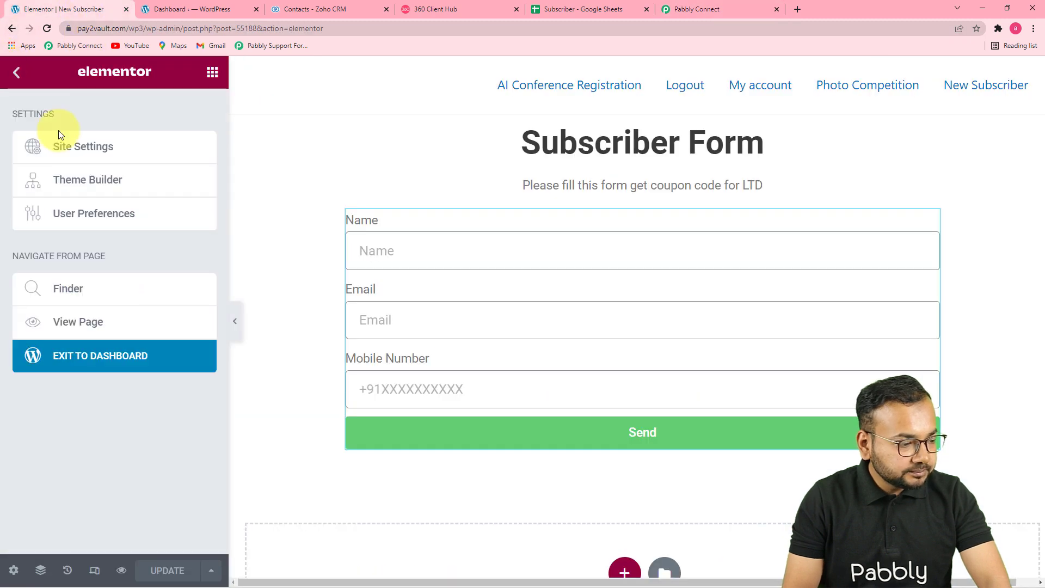
- Open the live Subscriber Form page and fill in a test name, email and mobile number
left_click(75, 323)
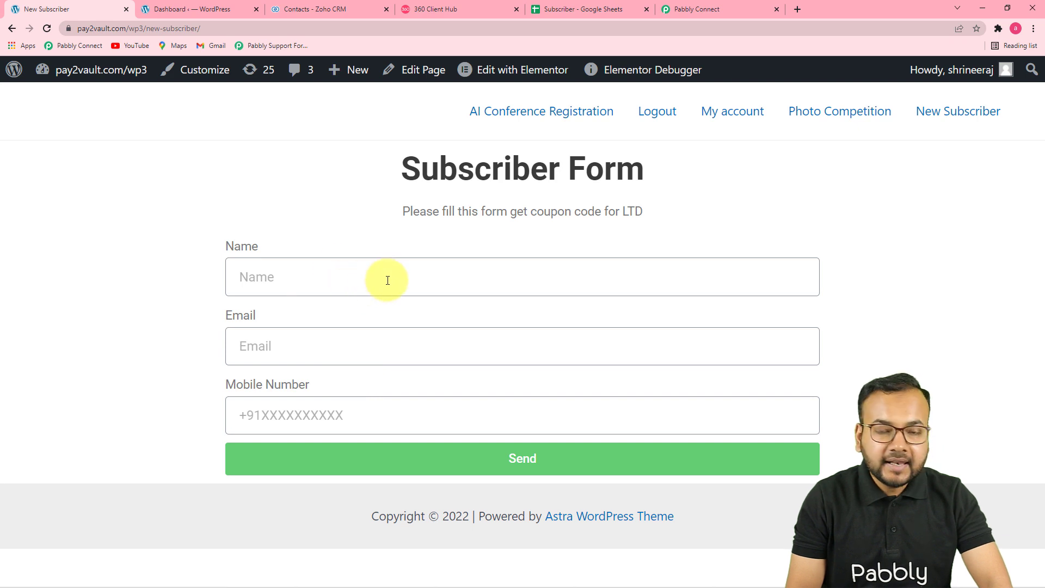
left_click(388, 280)
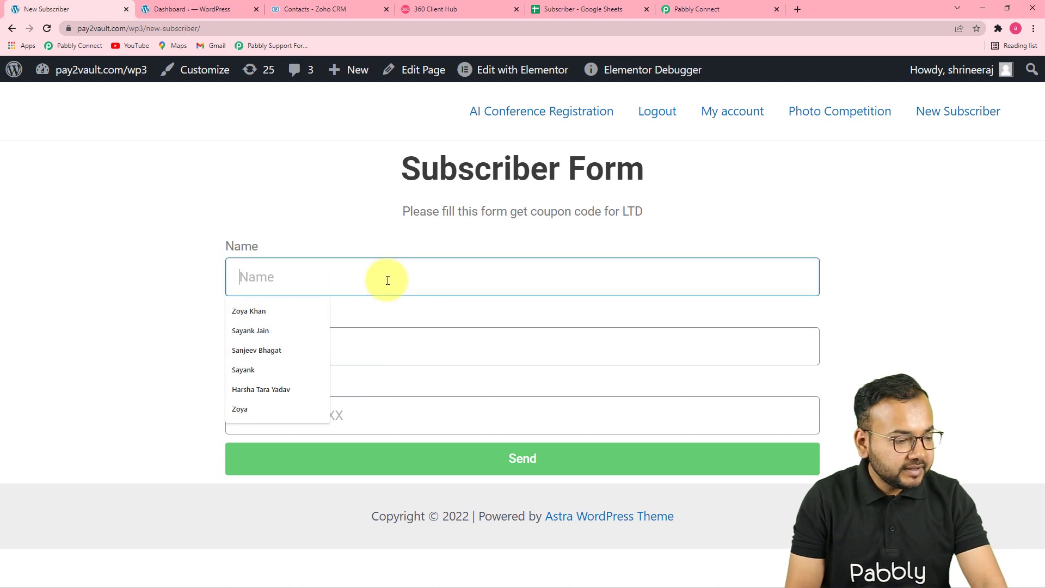
left_click(262, 309)
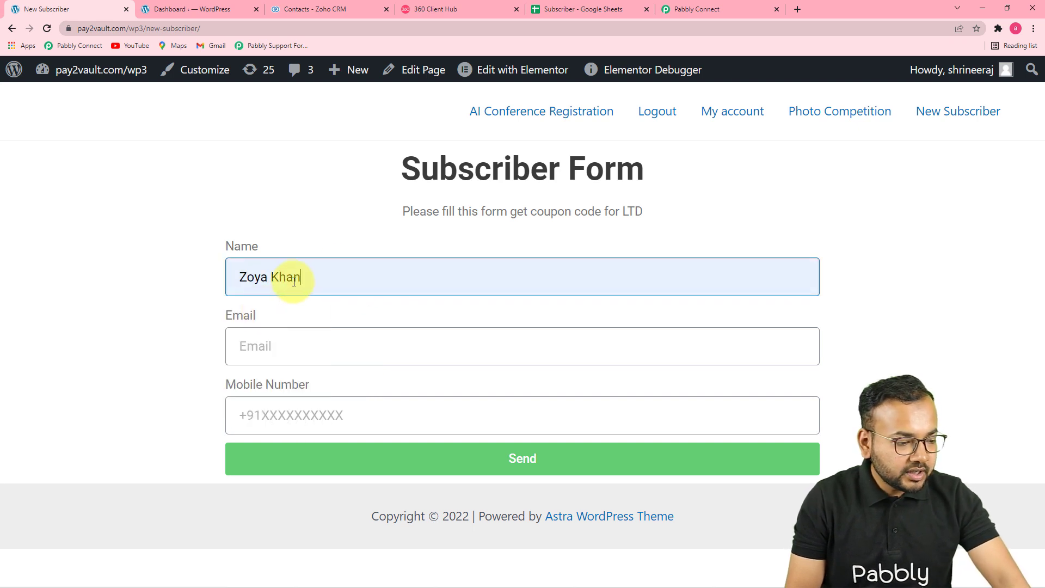
left_click(259, 348)
left_click(260, 404)
left_click(267, 410)
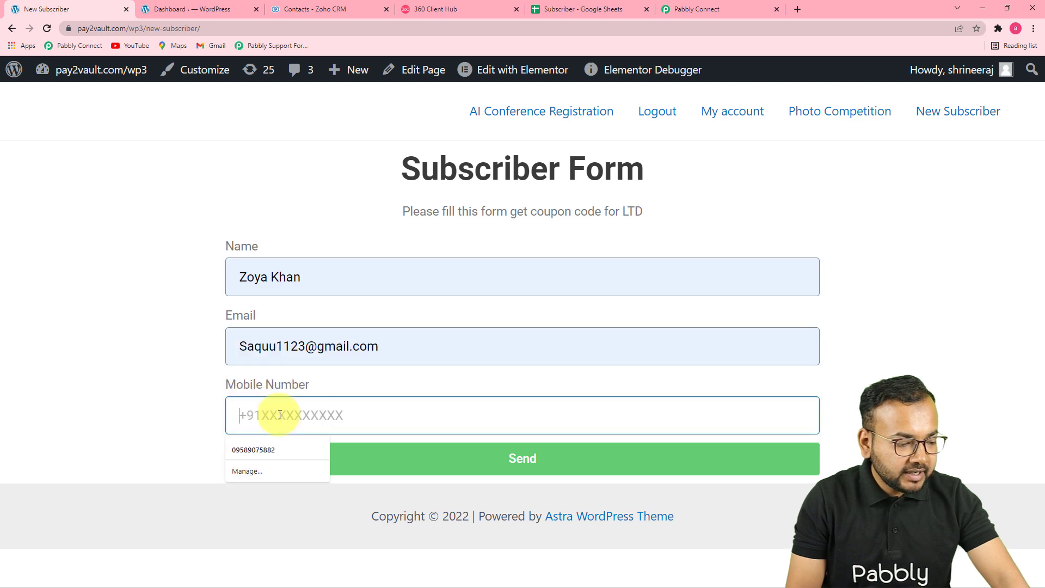
type("8269")
key("BackSpace")
key("BackSpace")
key("BackSpace")
key("BackSpace")
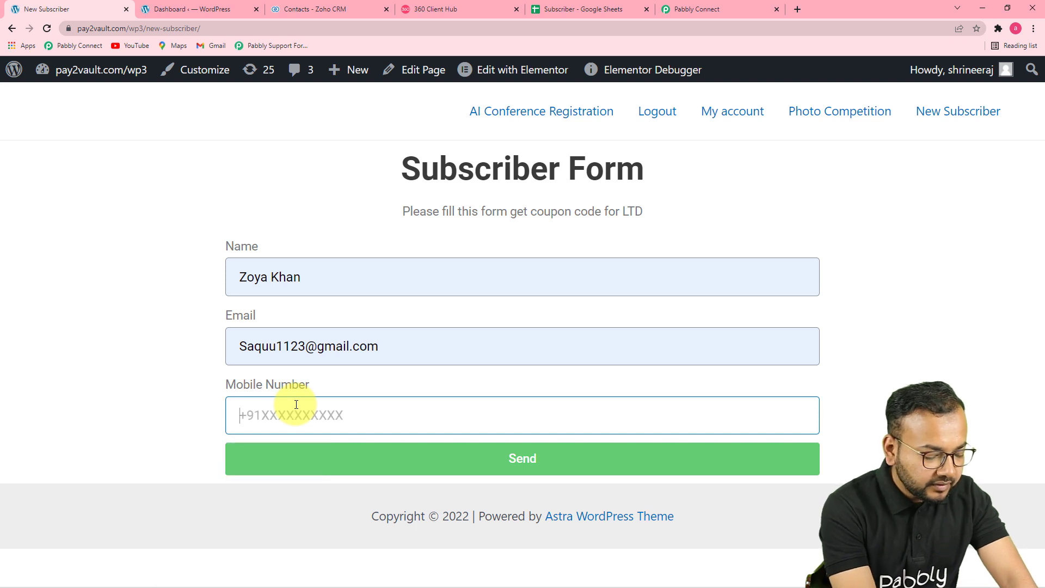
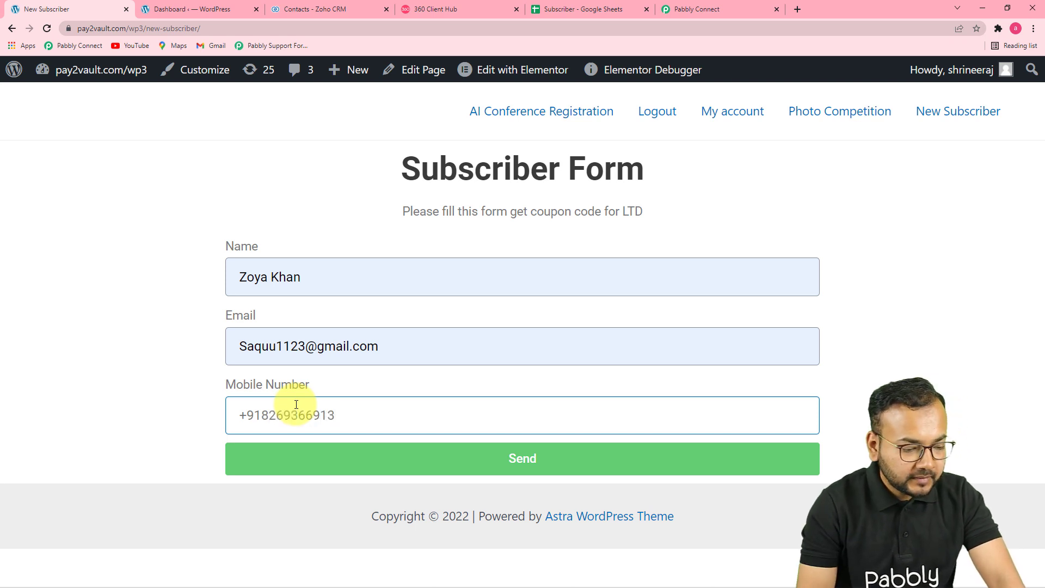
- Send the form and check the captured submission in Pabbly Connect
left_click(609, 456)
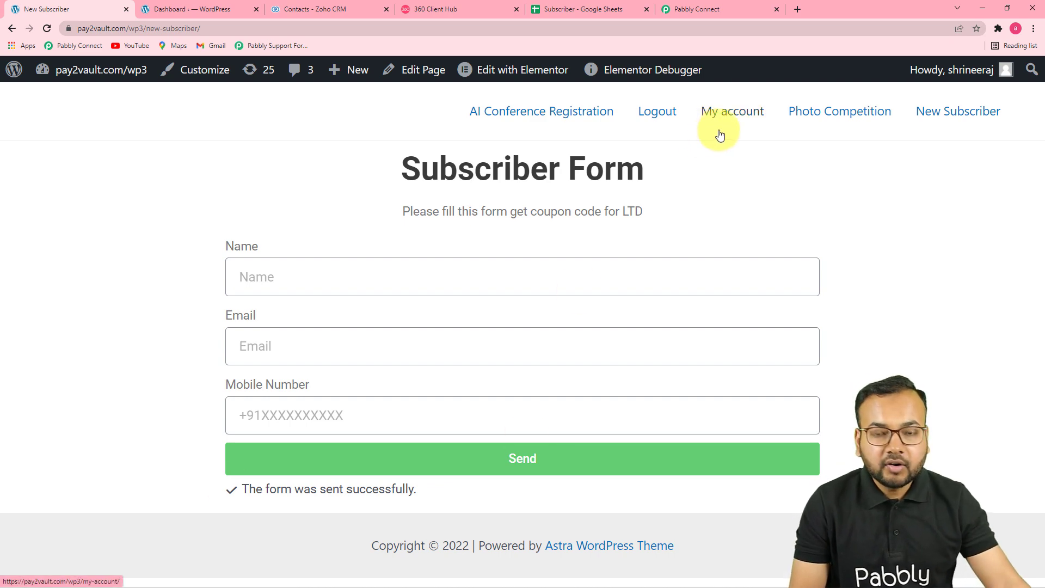
left_click(699, 11)
scroll(580, 341, "down", 5)
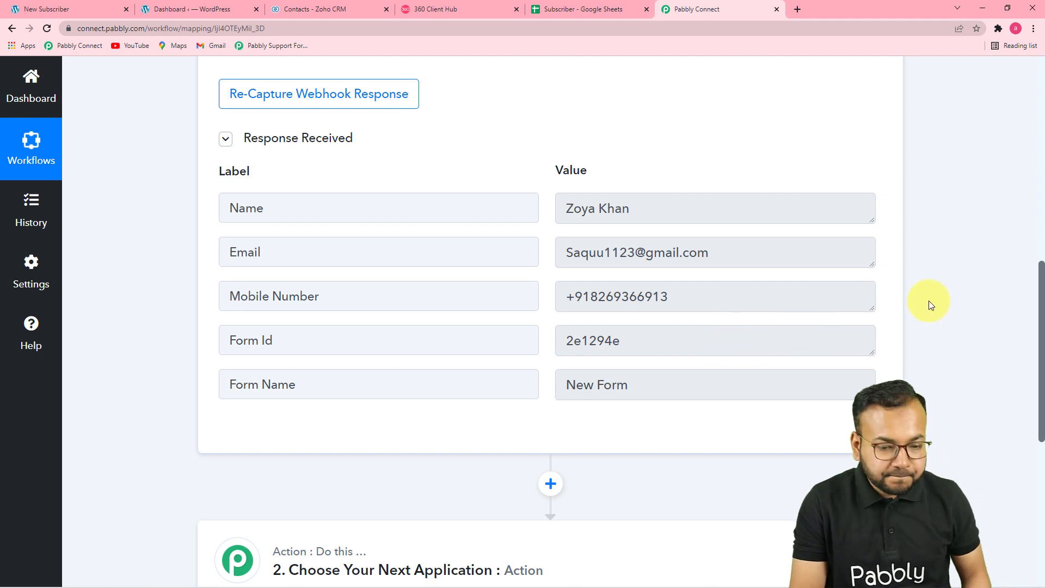
scroll(934, 287, "down", 4)
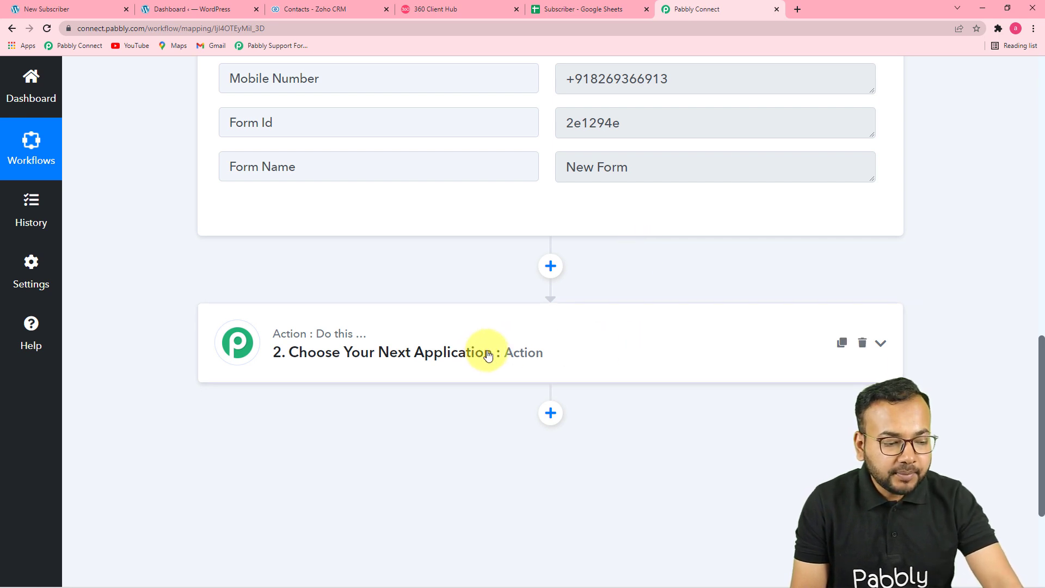
- Use Date/Time Formatter with the Current Date event for the next action step
left_click(427, 343)
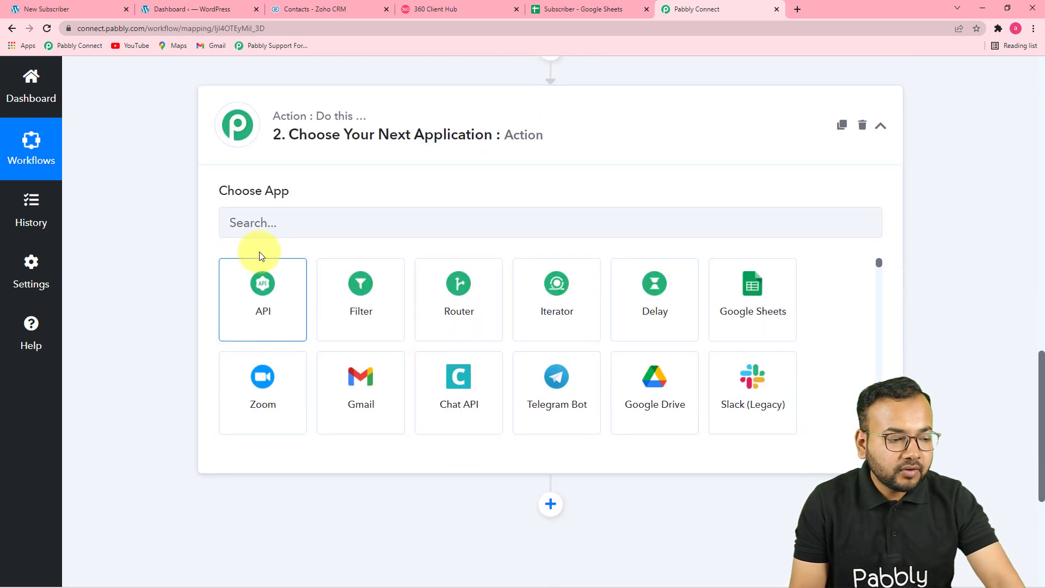
left_click(383, 227)
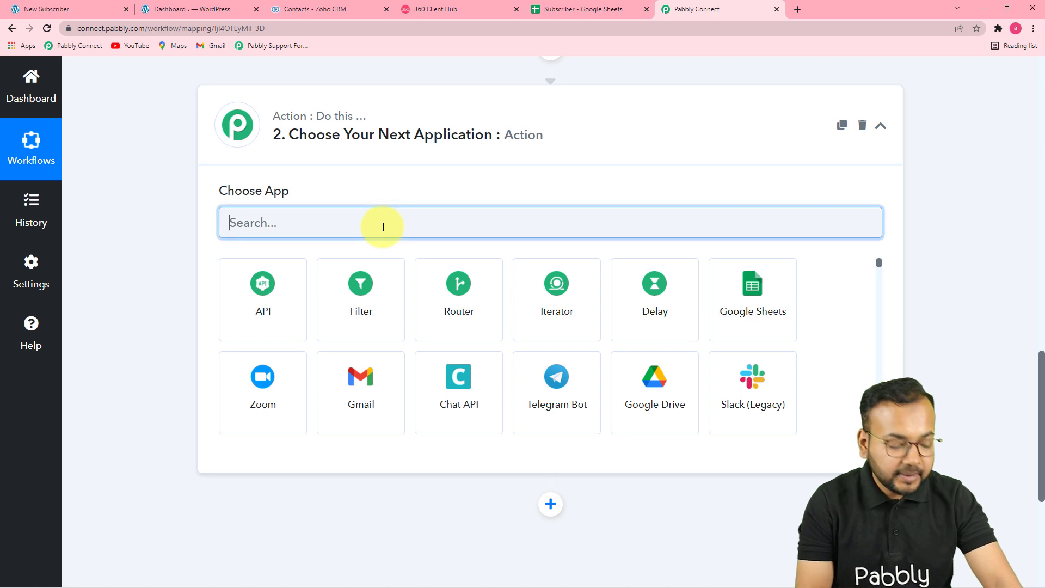
type("dar")
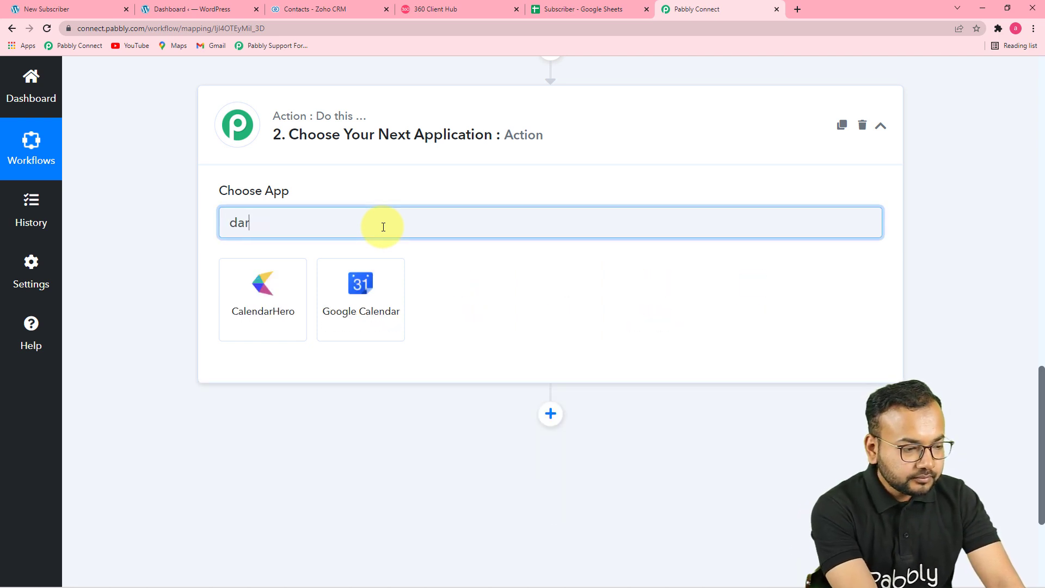
key("BackSpace")
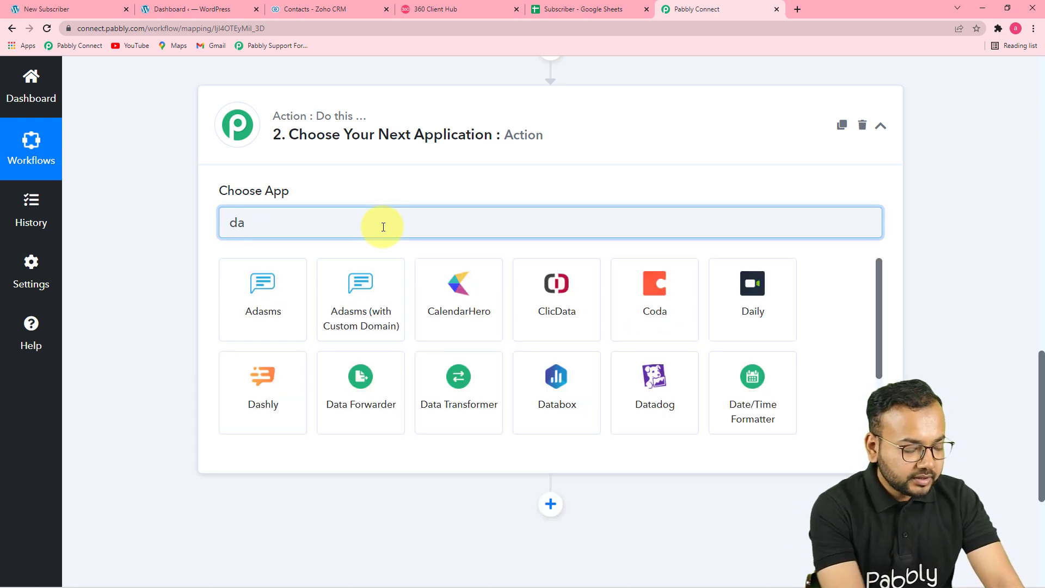
type("te")
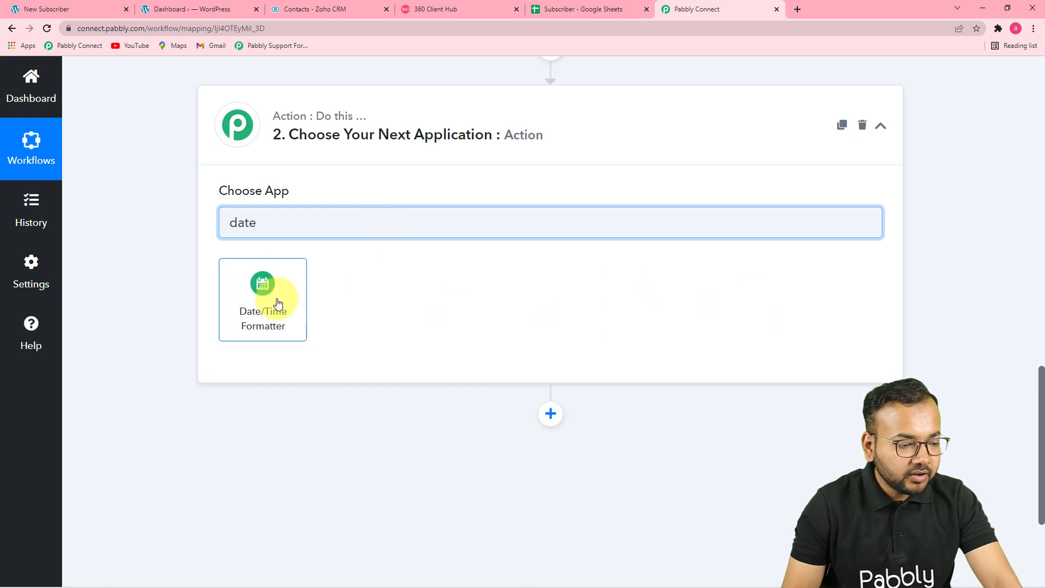
left_click(278, 303)
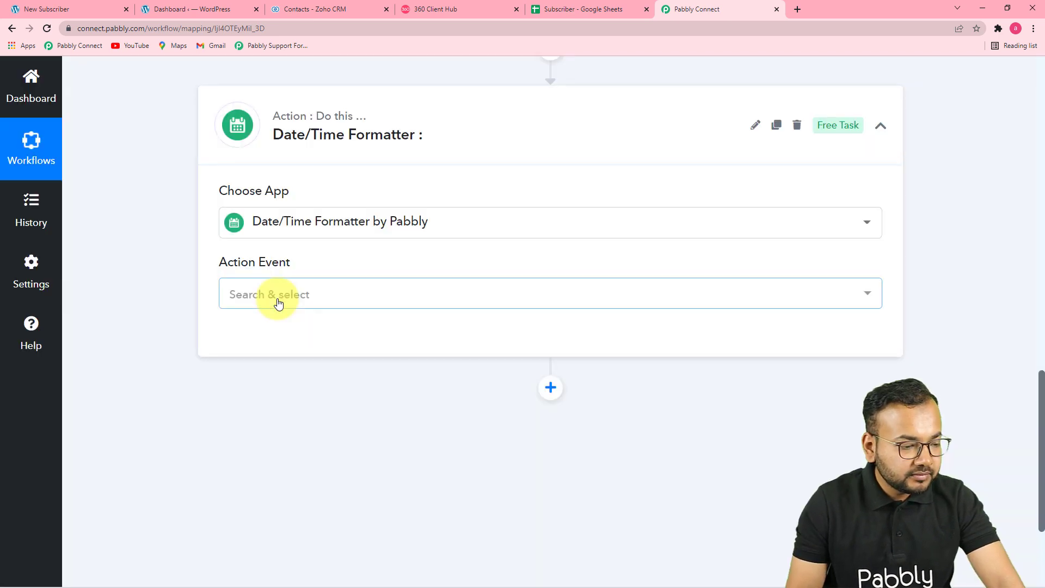
left_click(331, 298)
scroll(468, 397, "down", 2)
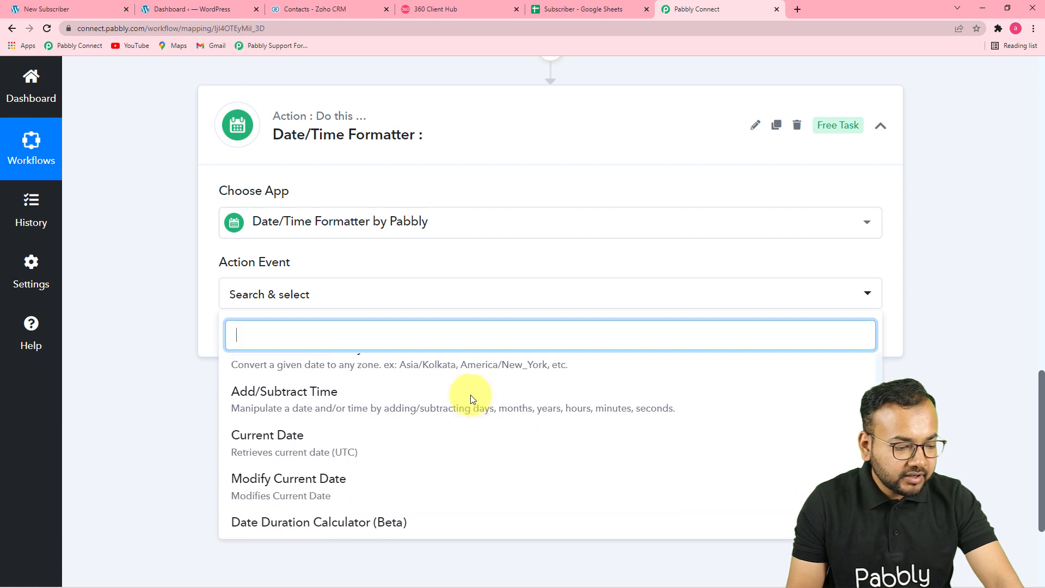
left_click(262, 443)
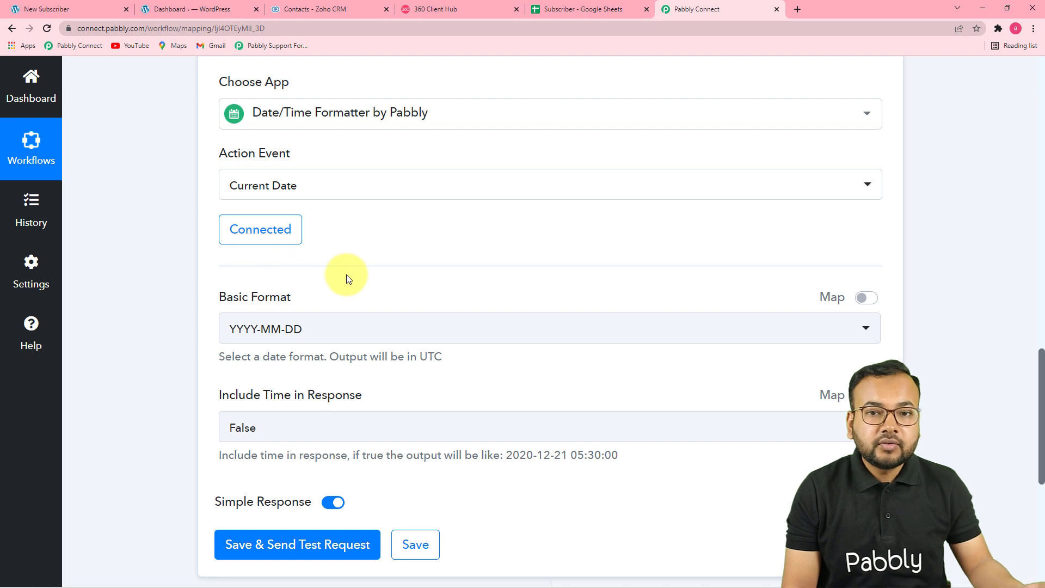
- Keep YYYY-MM-DD format without time and test the step, returning 2022-03-19
scroll(349, 283, "down", 2)
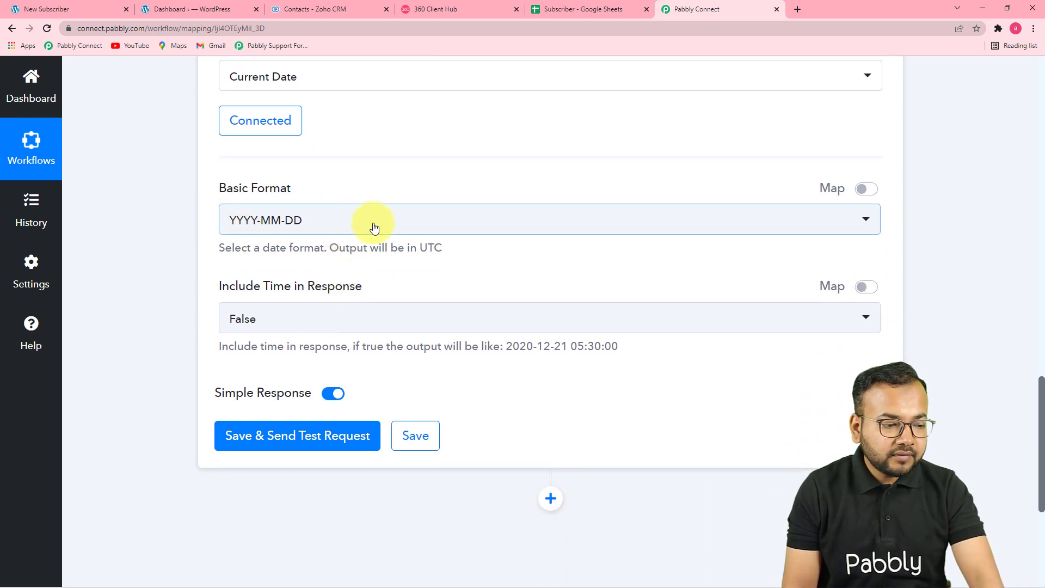
left_click(374, 227)
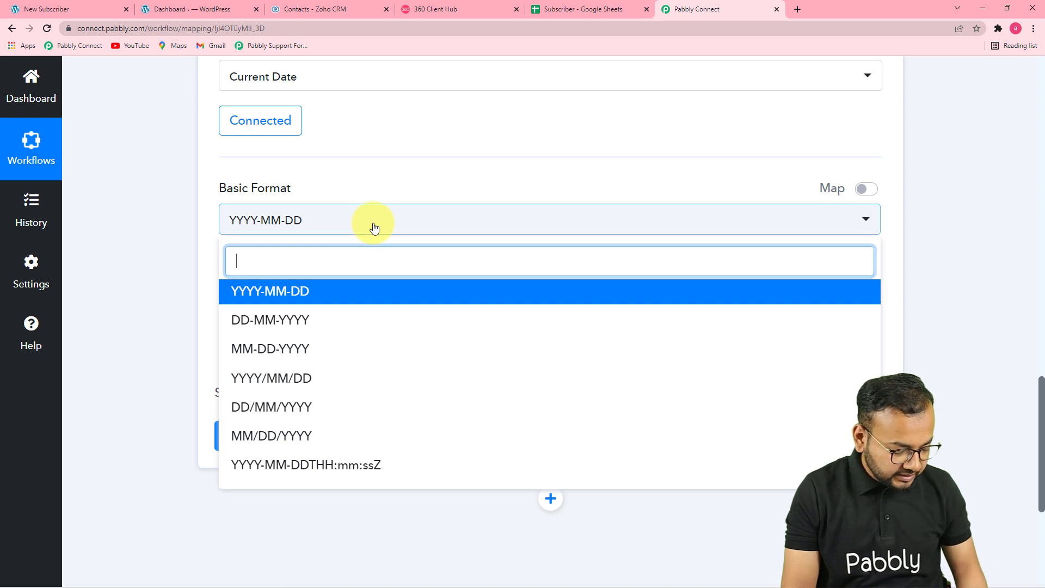
left_click(303, 291)
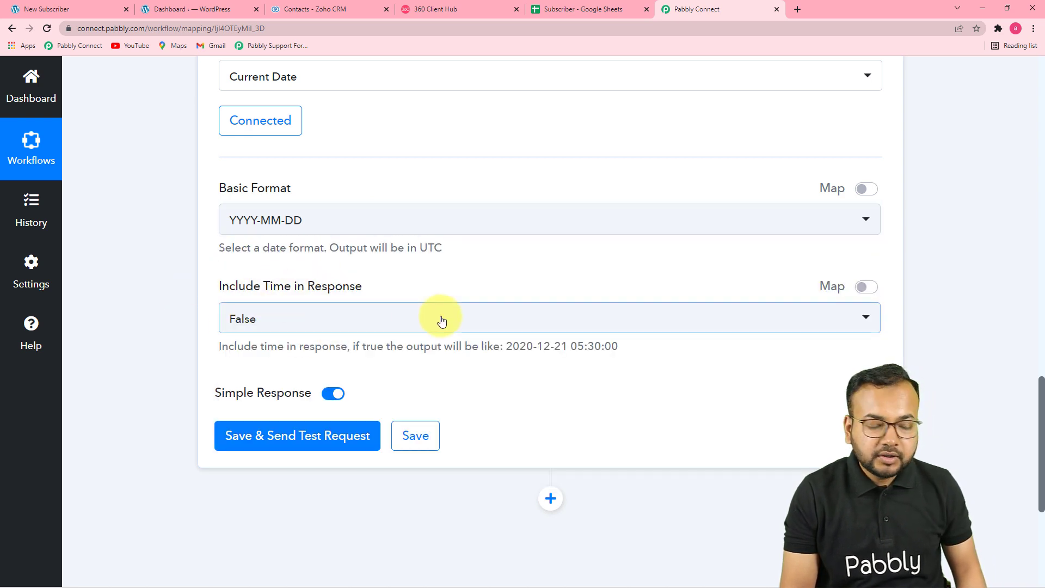
left_click(321, 324)
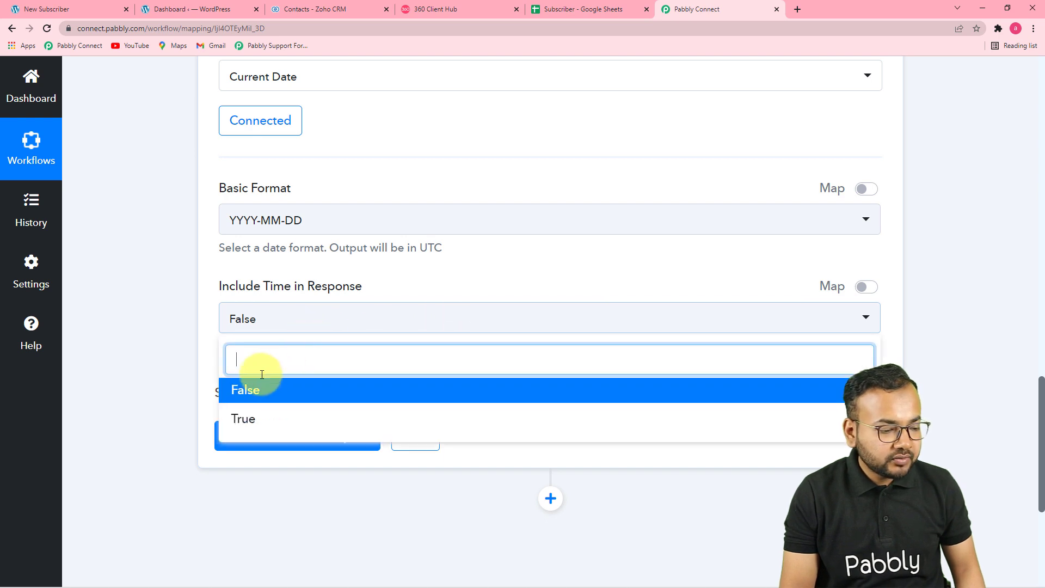
left_click(246, 390)
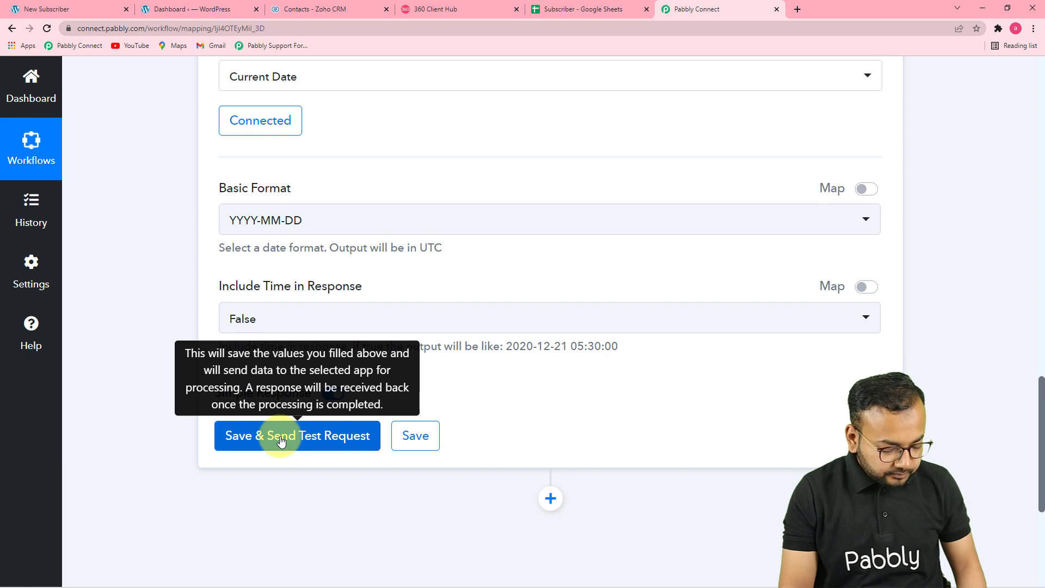
left_click(281, 441)
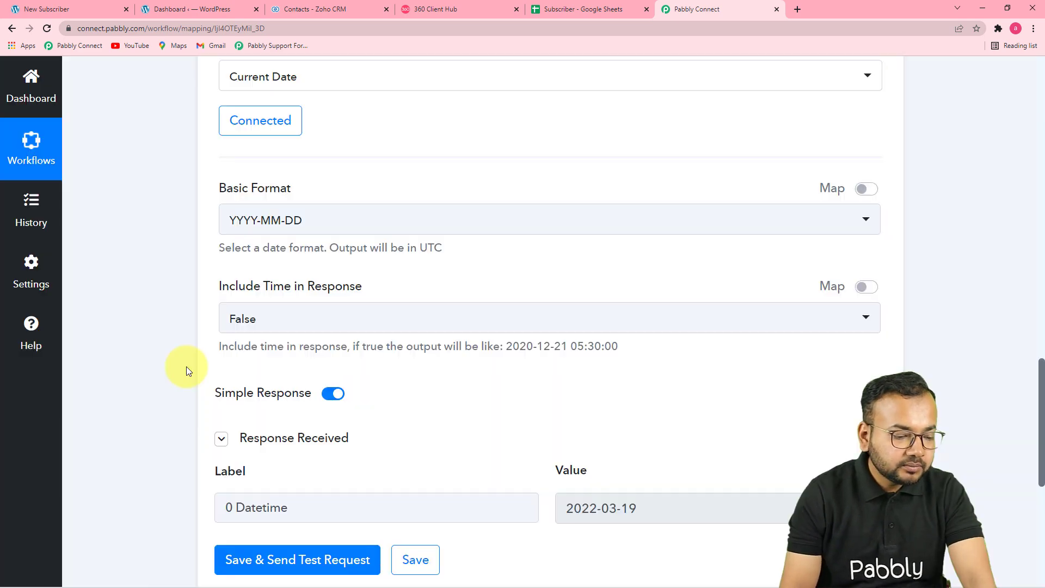
scroll(188, 367, "down", 4)
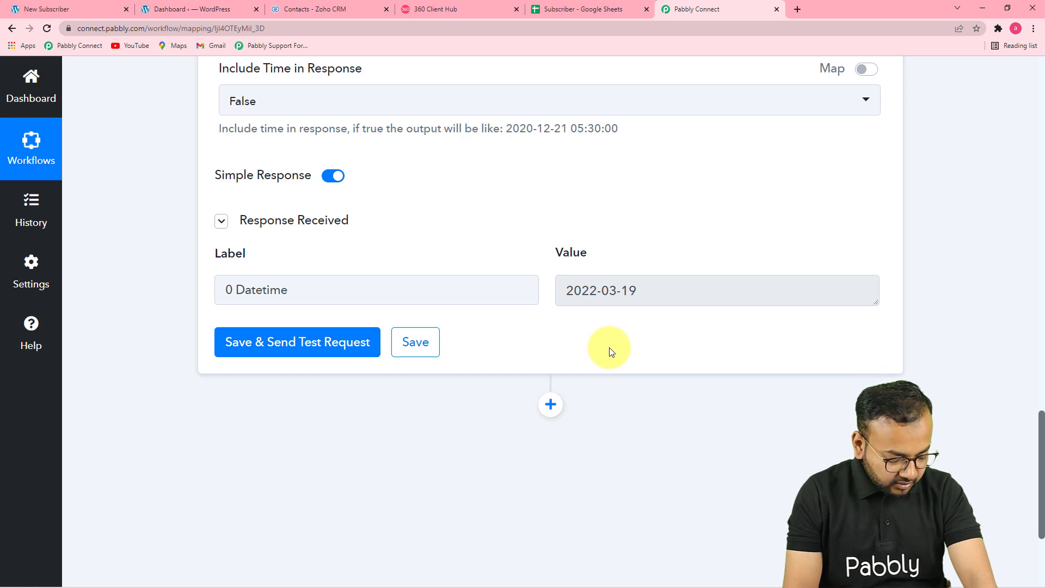
left_click(550, 406)
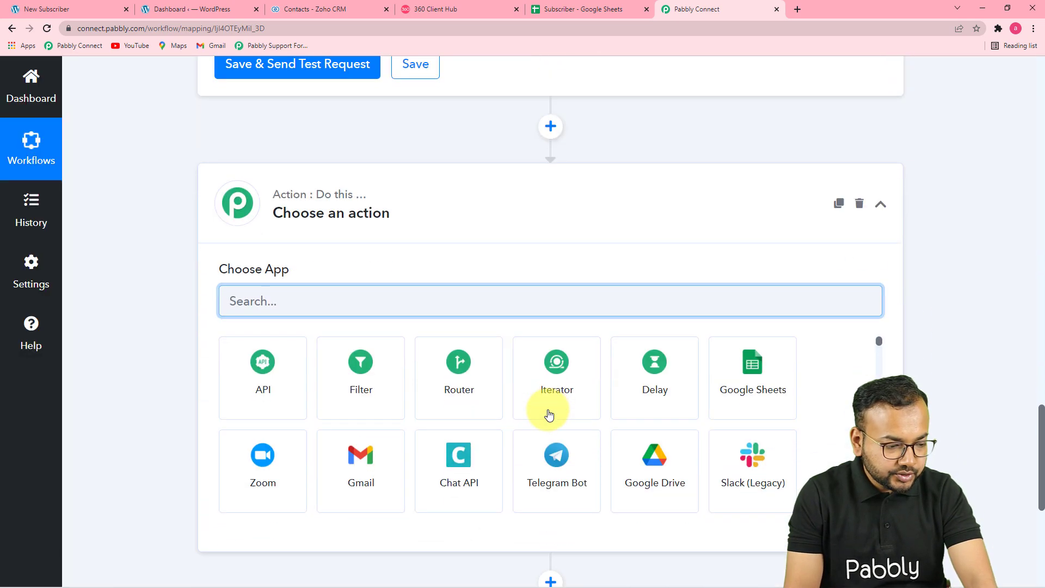
type("da")
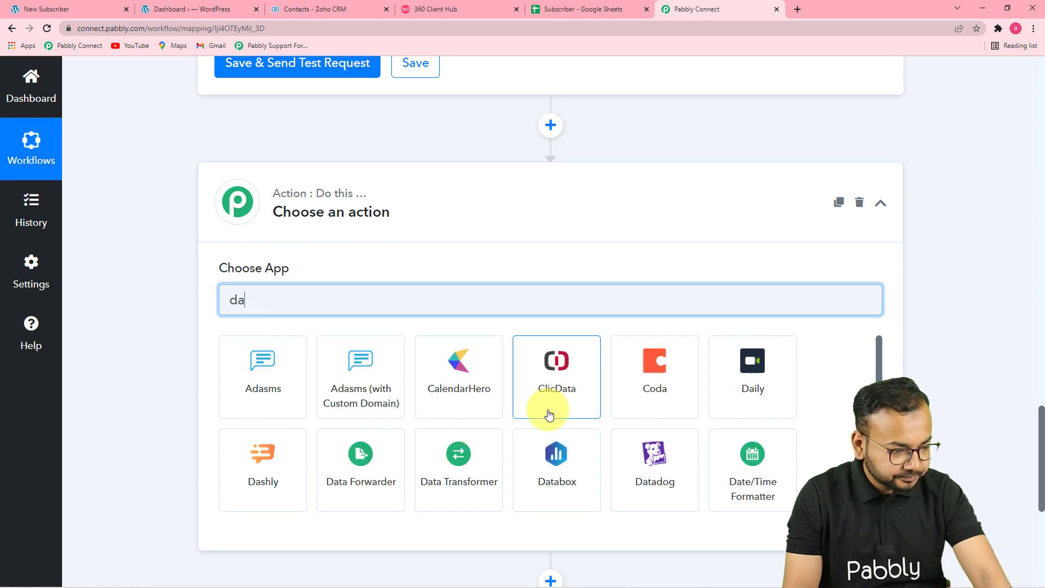
type("ta")
key("BackSpace")
type("e")
left_click(267, 400)
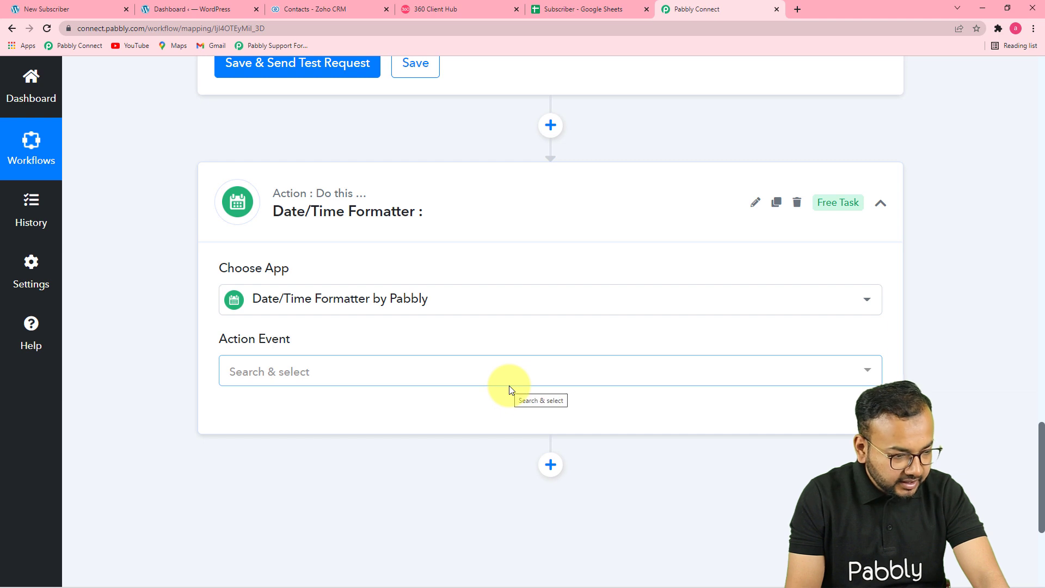
scroll(509, 390, "down", 2)
left_click(226, 216)
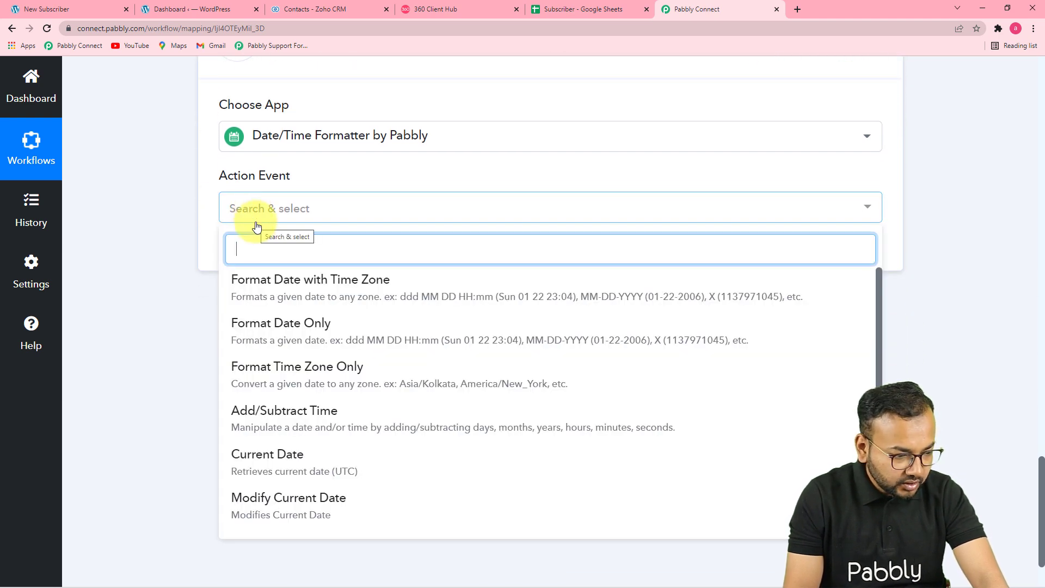
left_click(296, 338)
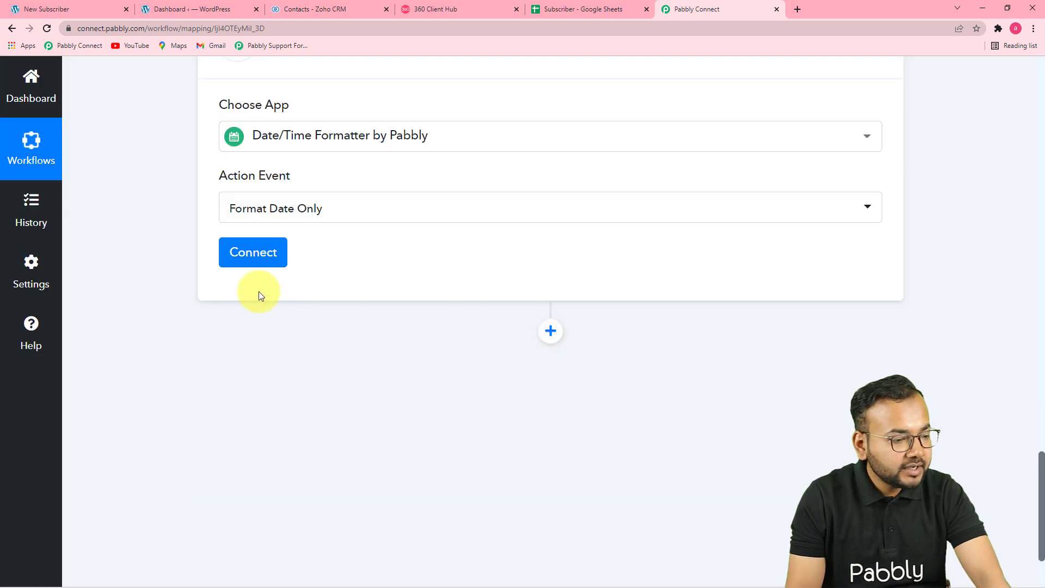
left_click(252, 250)
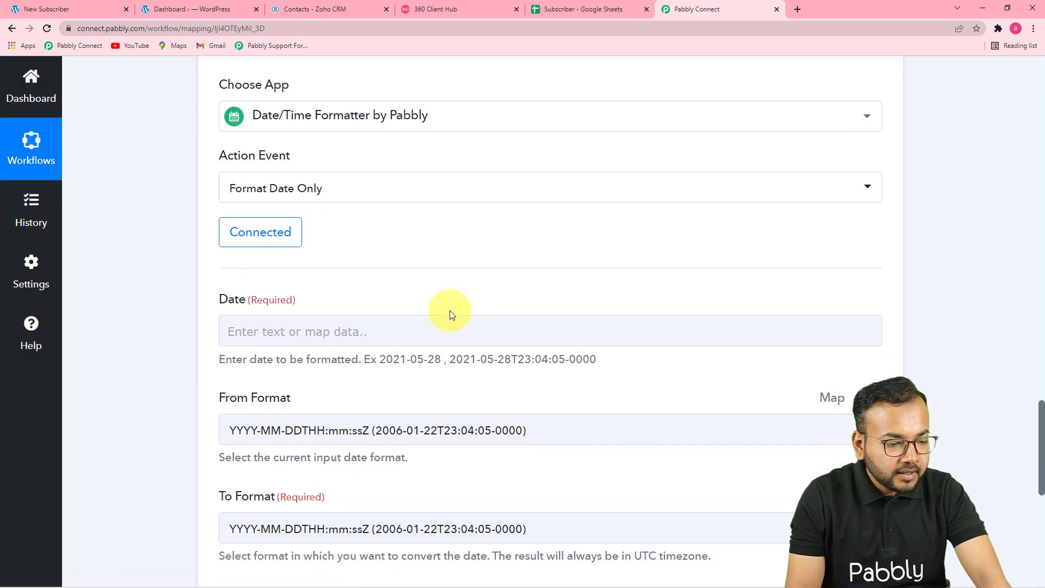
scroll(449, 314, "down", 2)
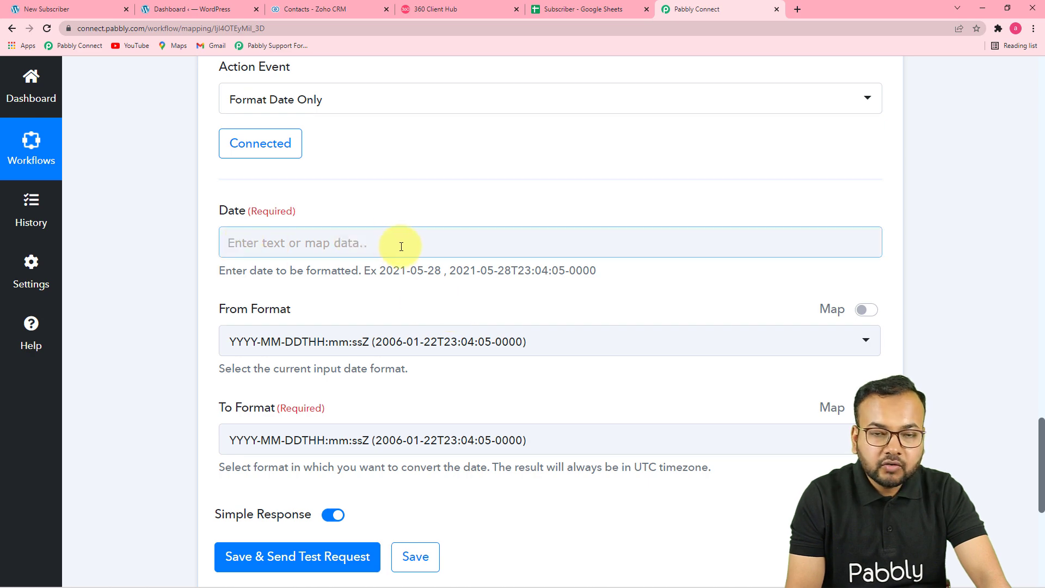
scroll(442, 298, "up", 5)
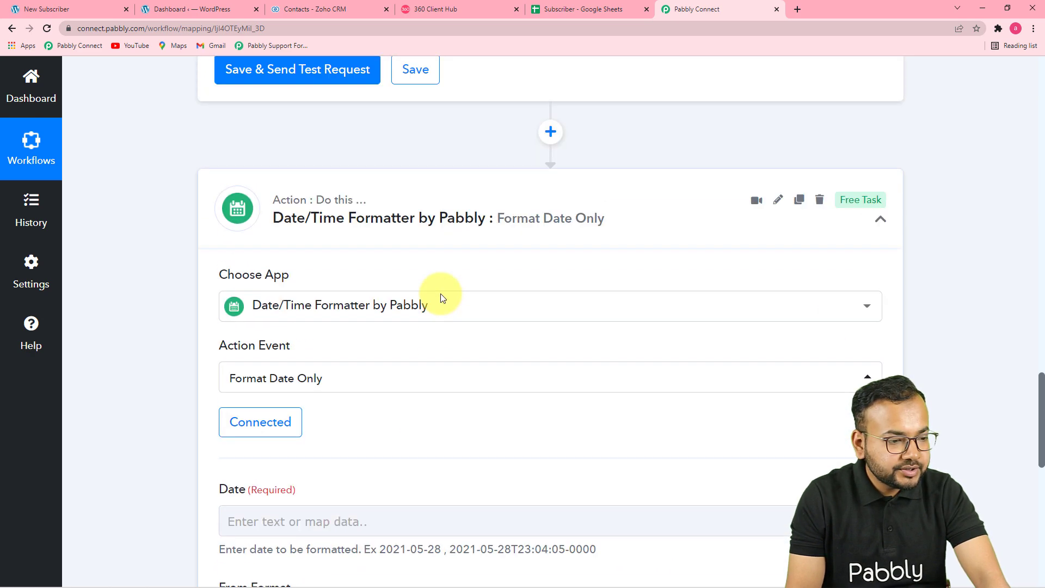
scroll(442, 298, "up", 6)
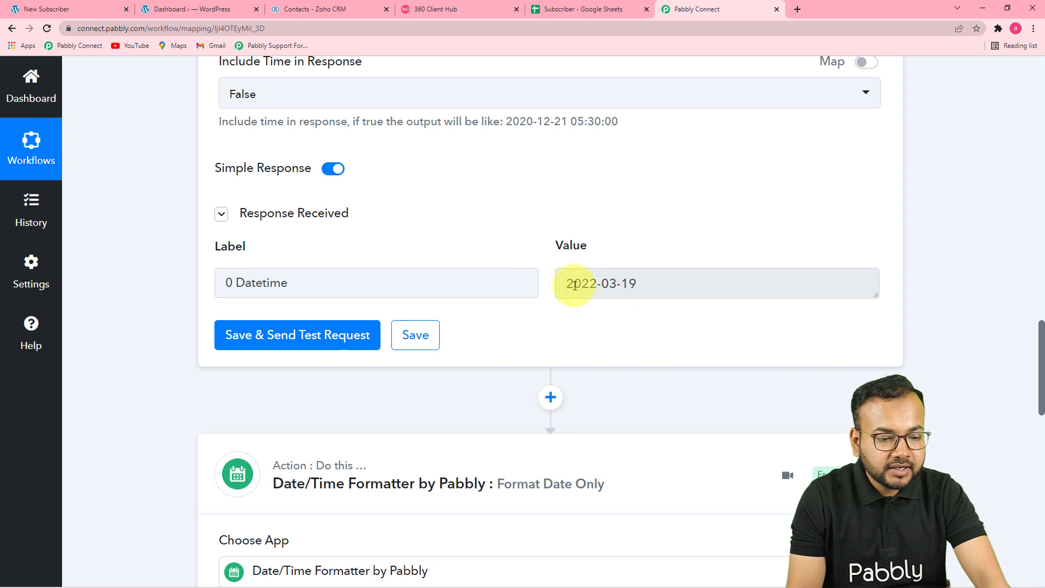
scroll(573, 308, "down", 1)
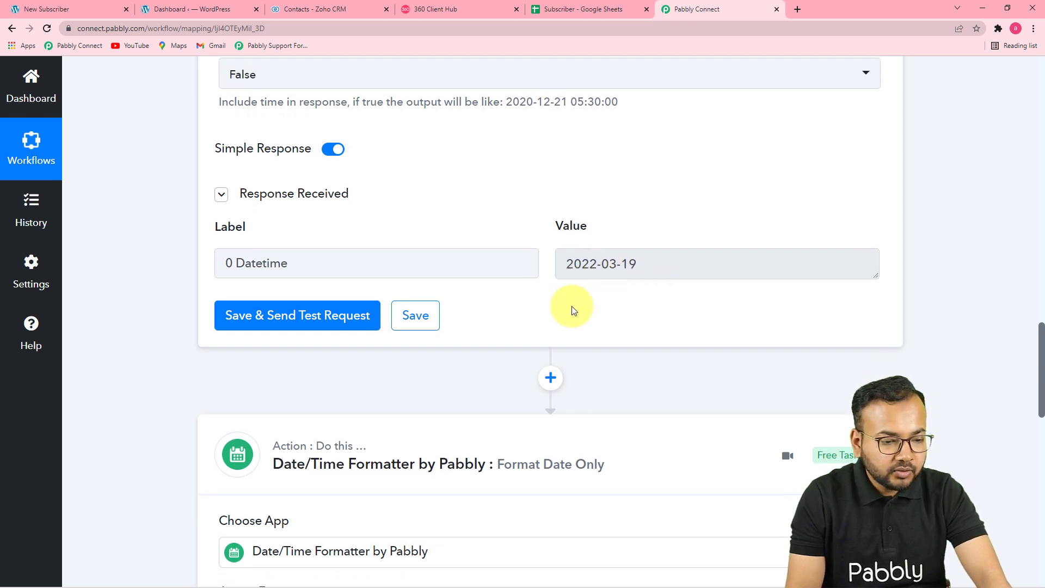
scroll(574, 309, "down", 1)
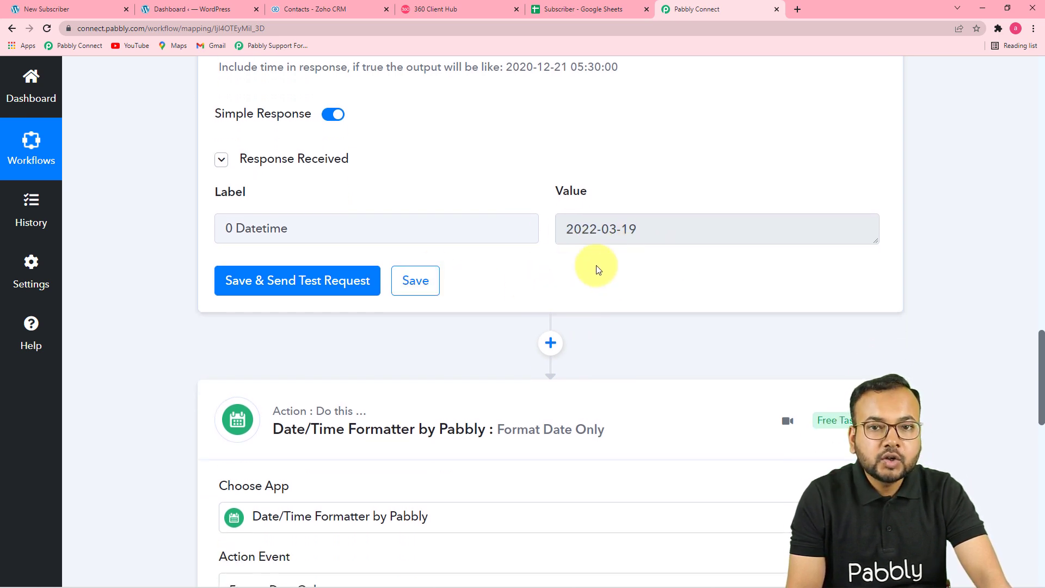
scroll(596, 266, "down", 8)
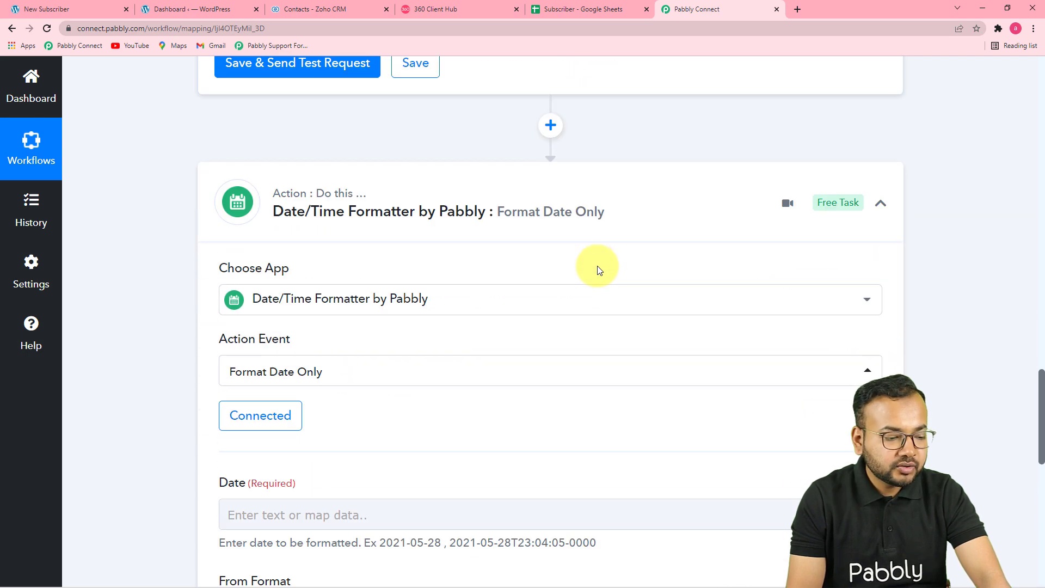
scroll(597, 272, "down", 4)
- Map the Current Date step's 2022-03-19 Datetime into the Date field
left_click(323, 139)
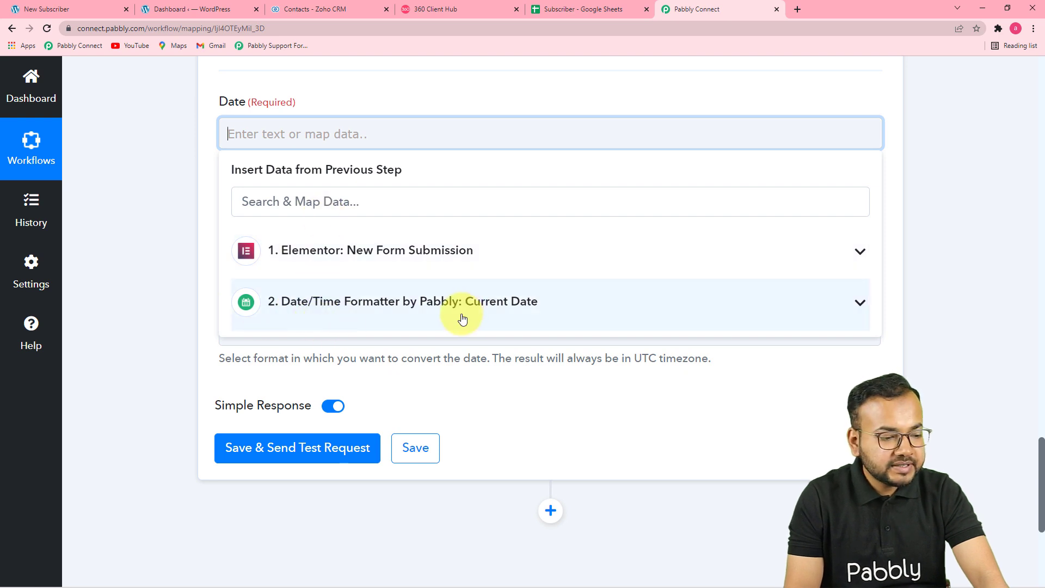
left_click(378, 309)
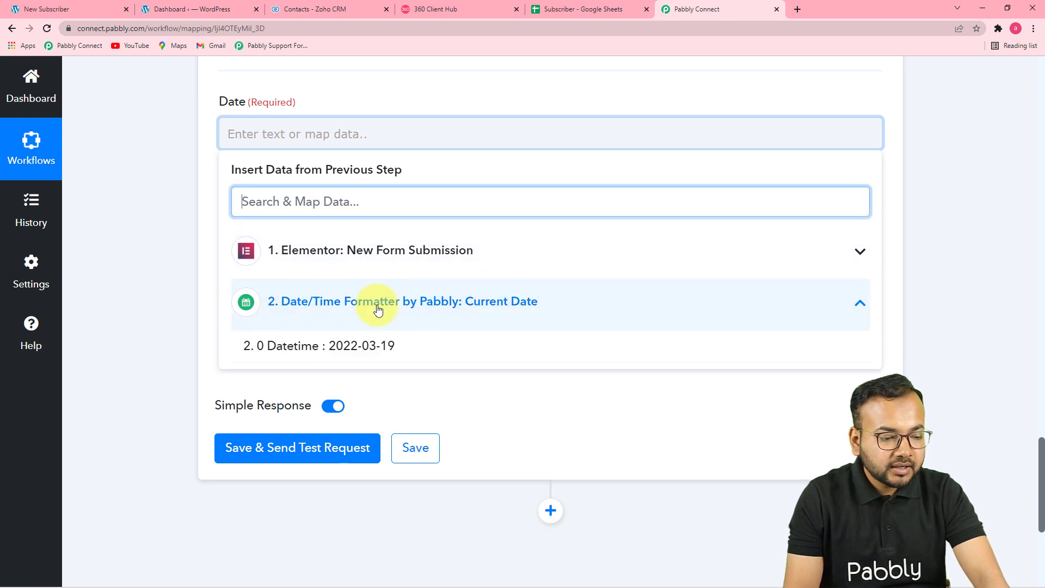
left_click(350, 347)
left_click(181, 259)
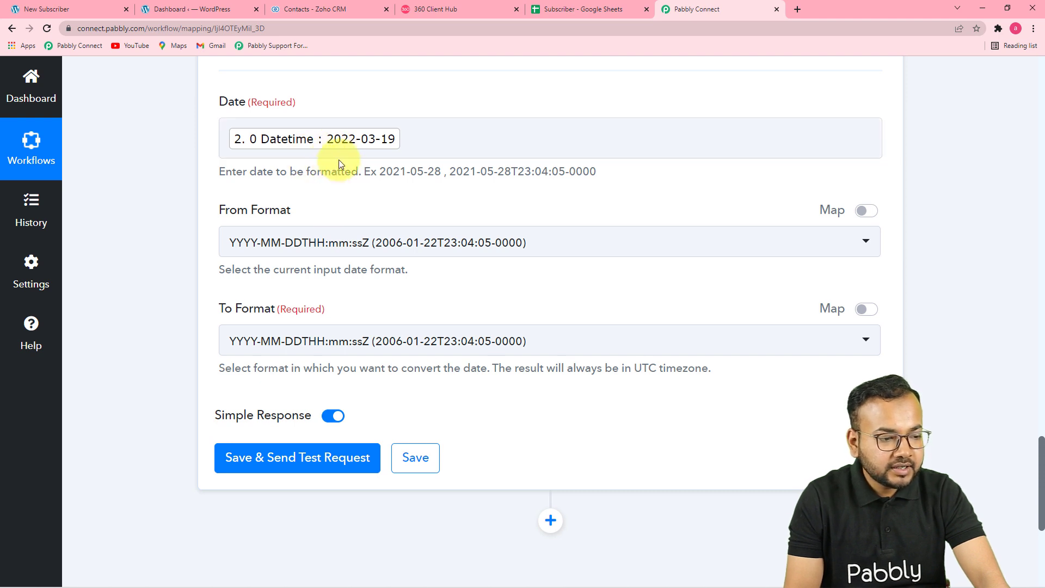
left_click(419, 242)
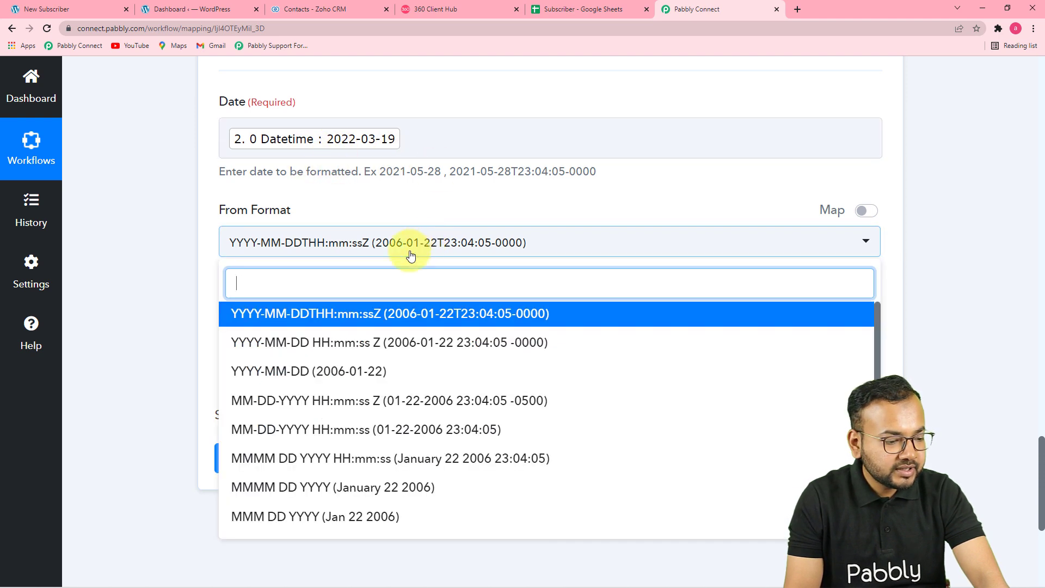
left_click(305, 371)
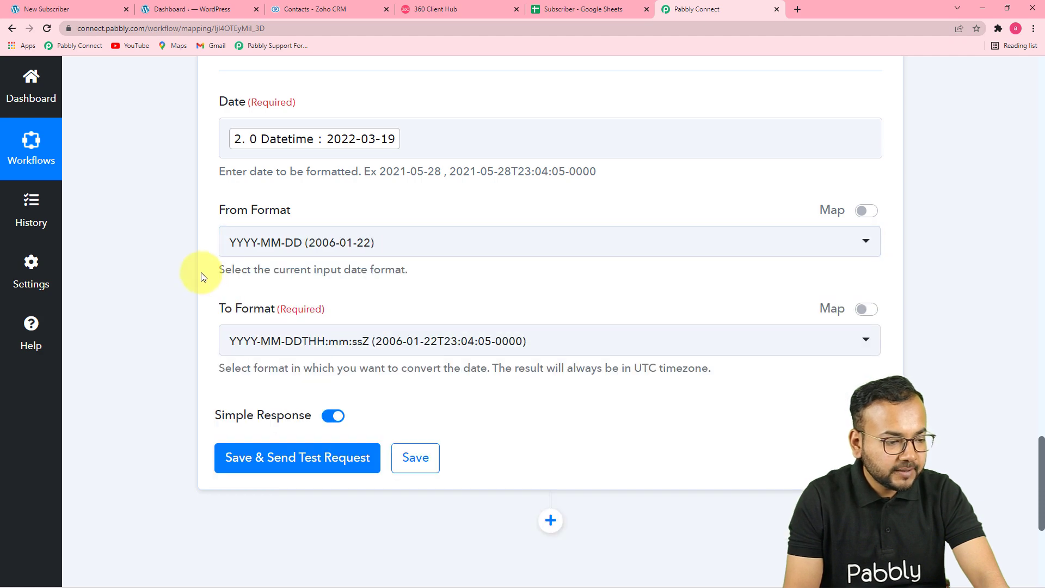
scroll(202, 277, "down", 3)
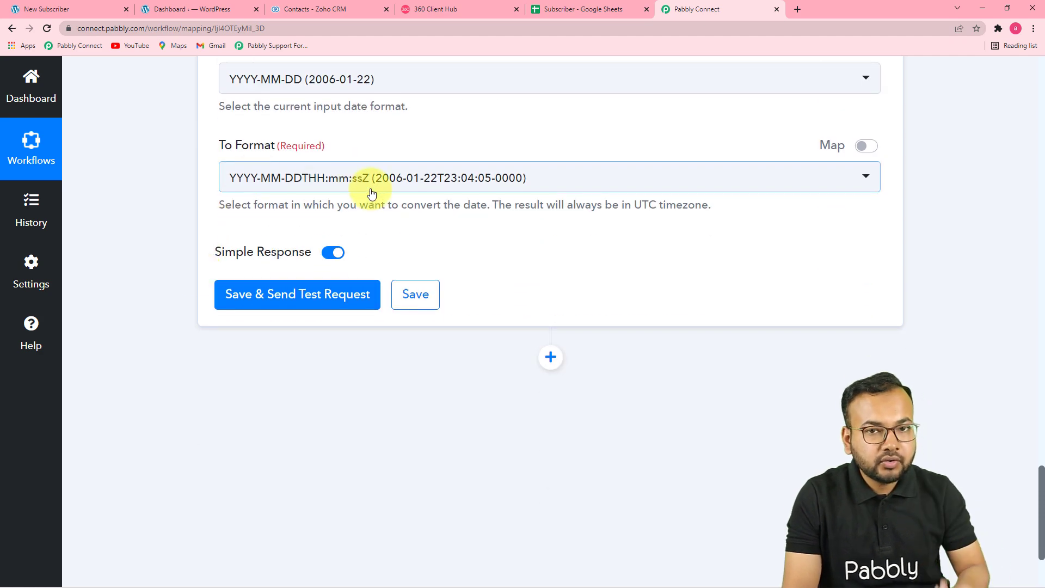
scroll(415, 321, "down", 15)
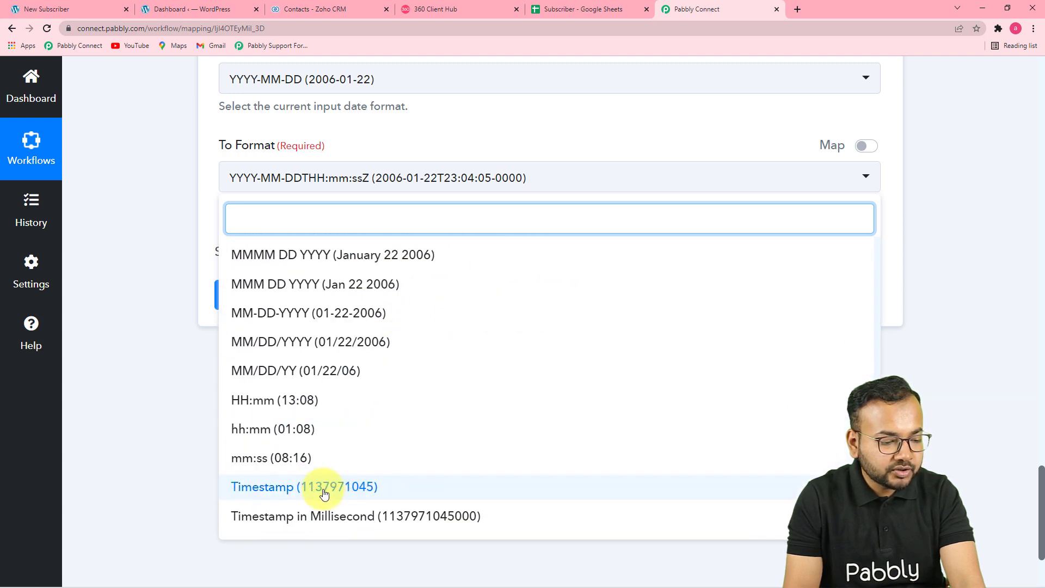
left_click(311, 498)
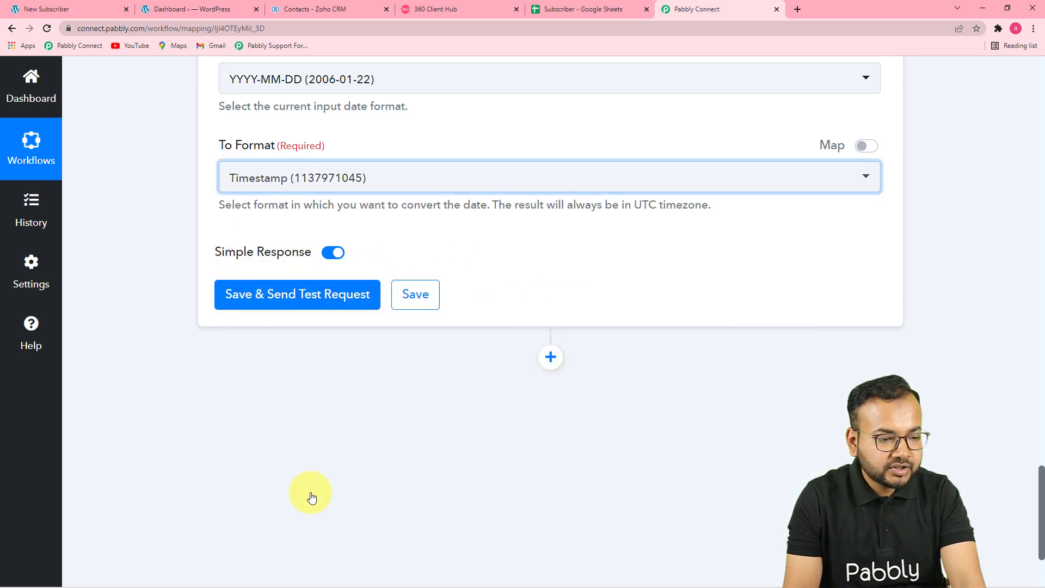
left_click(276, 299)
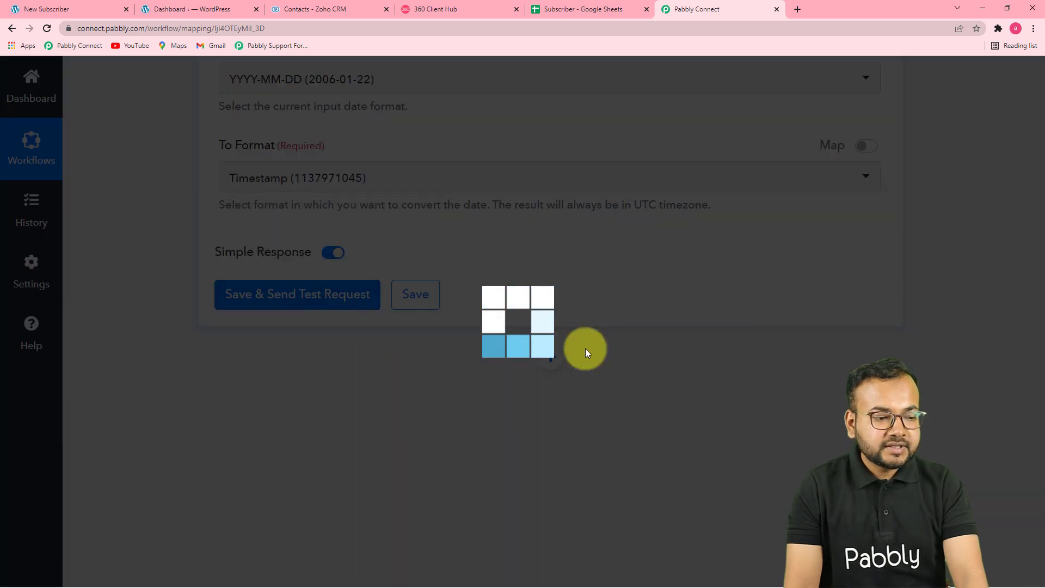
scroll(585, 349, "down", 1)
scroll(451, 319, "up", 5)
scroll(616, 368, "down", 5)
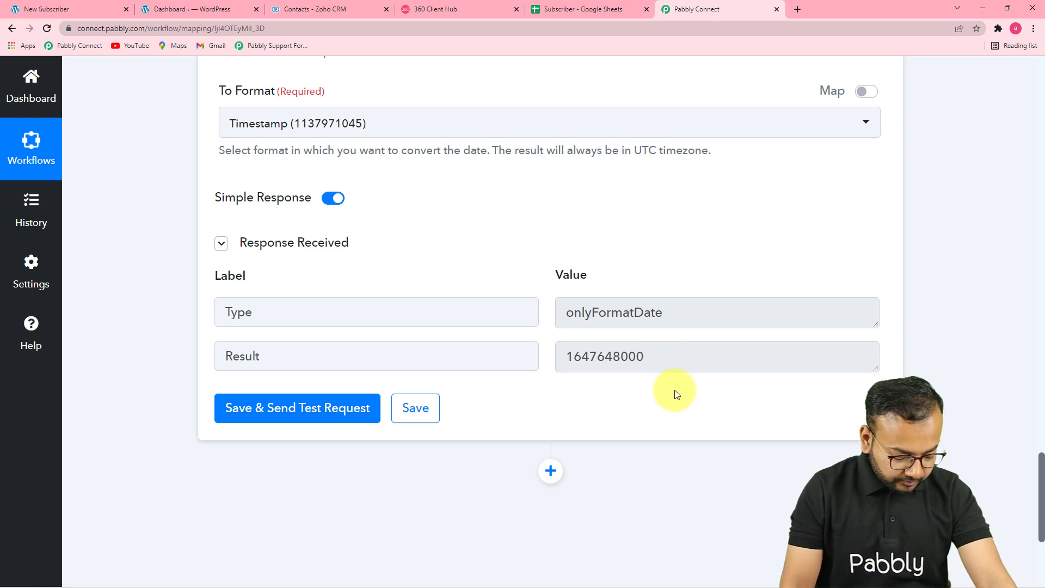
scroll(677, 393, "down", 5)
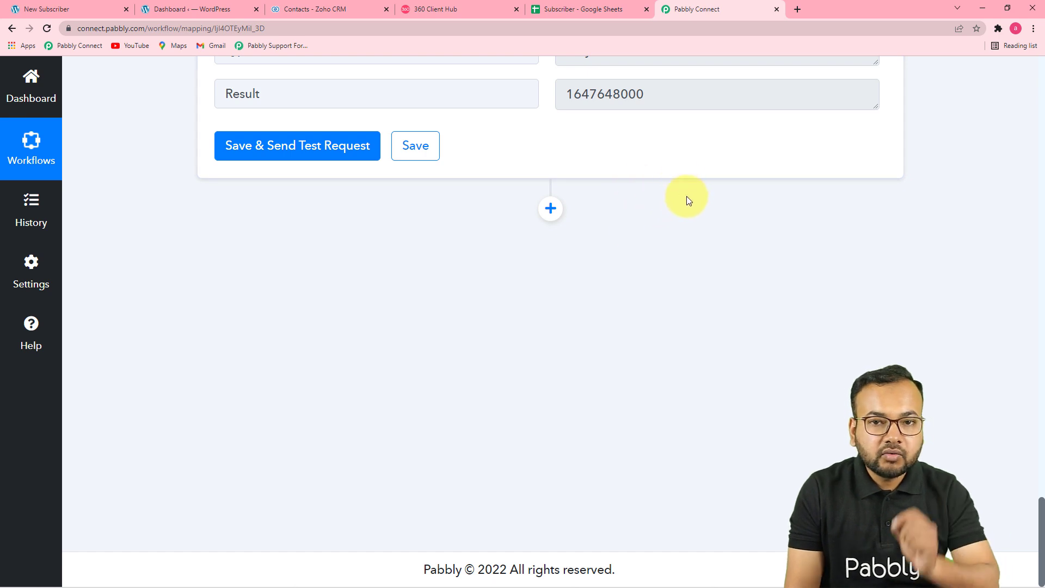
left_click(606, 10)
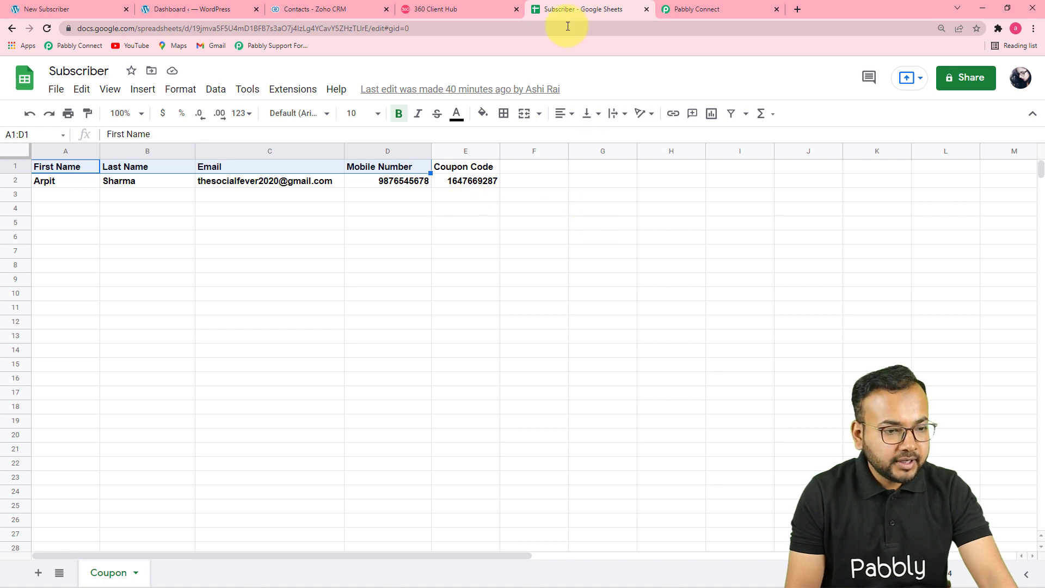
left_click(684, 10)
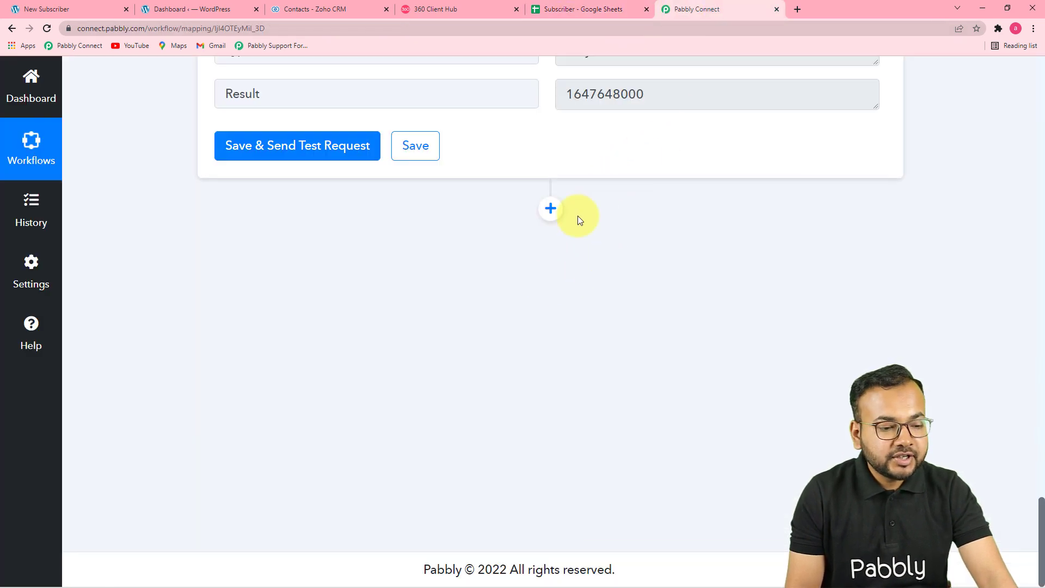
left_click(542, 217)
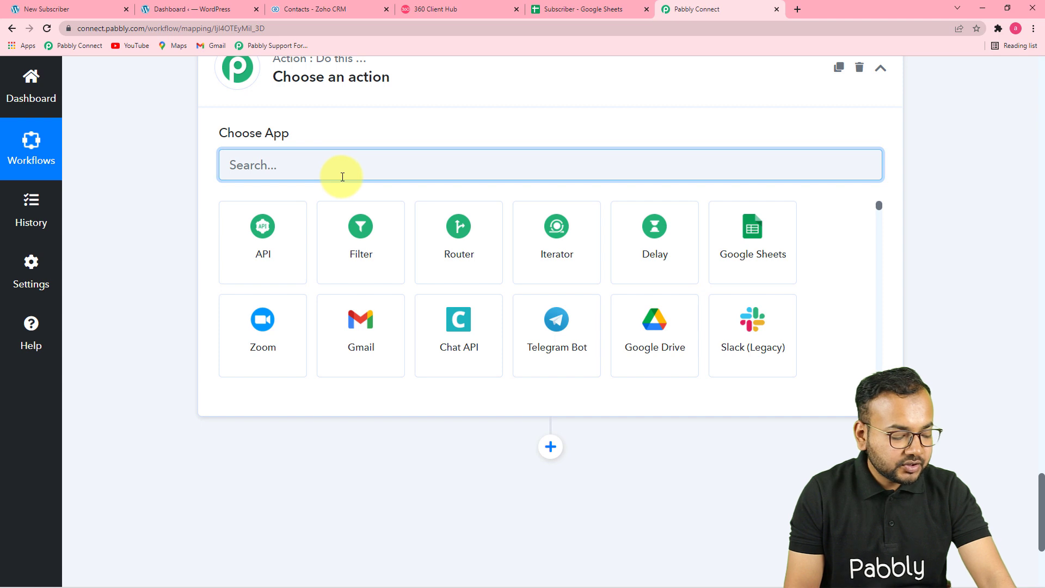
- Set the new step to Google Sheets' Add New Row action and begin connecting an account
type("go")
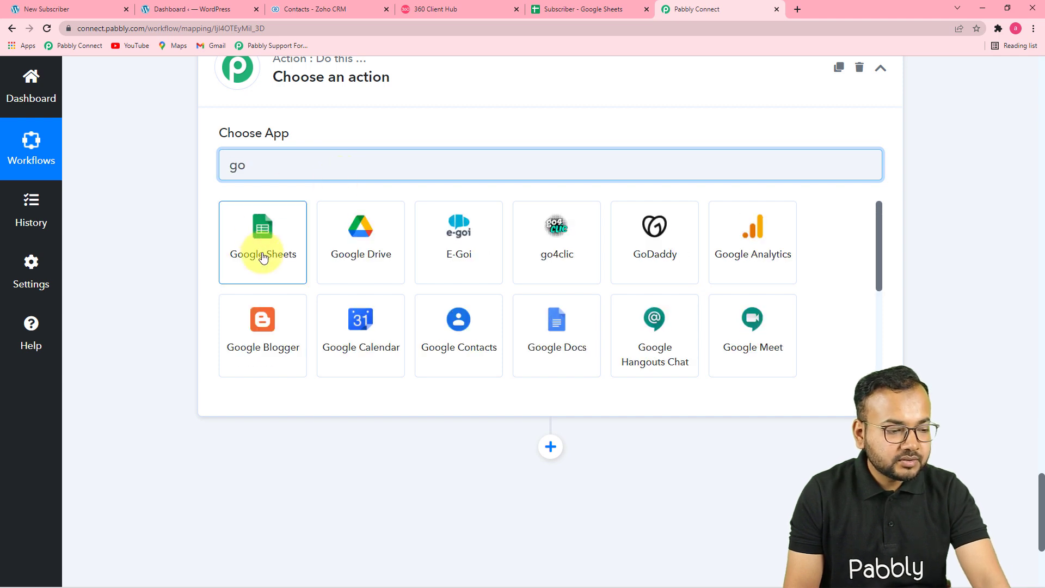
left_click(390, 254)
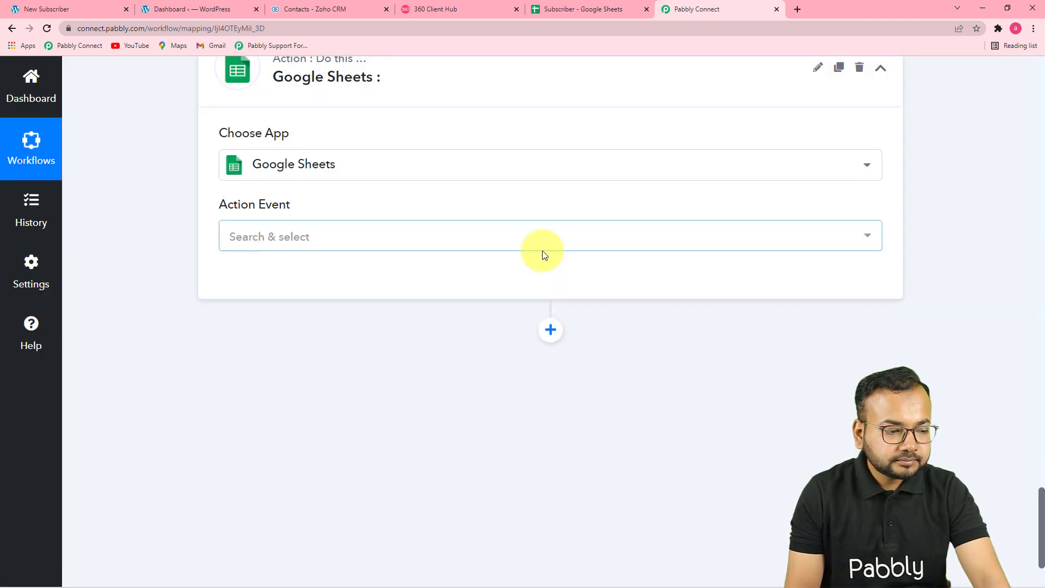
left_click(495, 245)
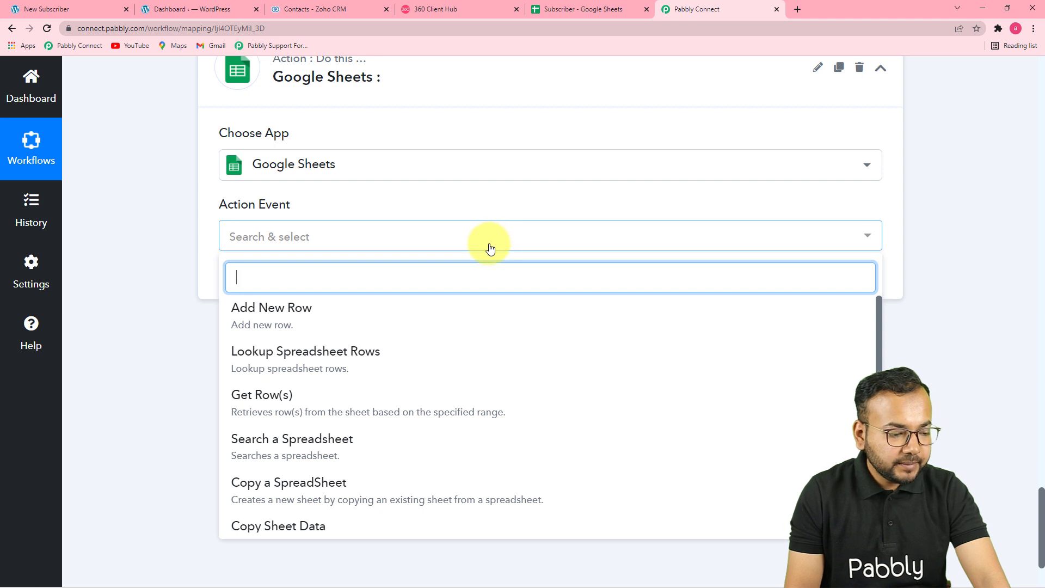
scroll(347, 436, "down", 3)
scroll(346, 434, "down", 3)
scroll(346, 434, "up", 3)
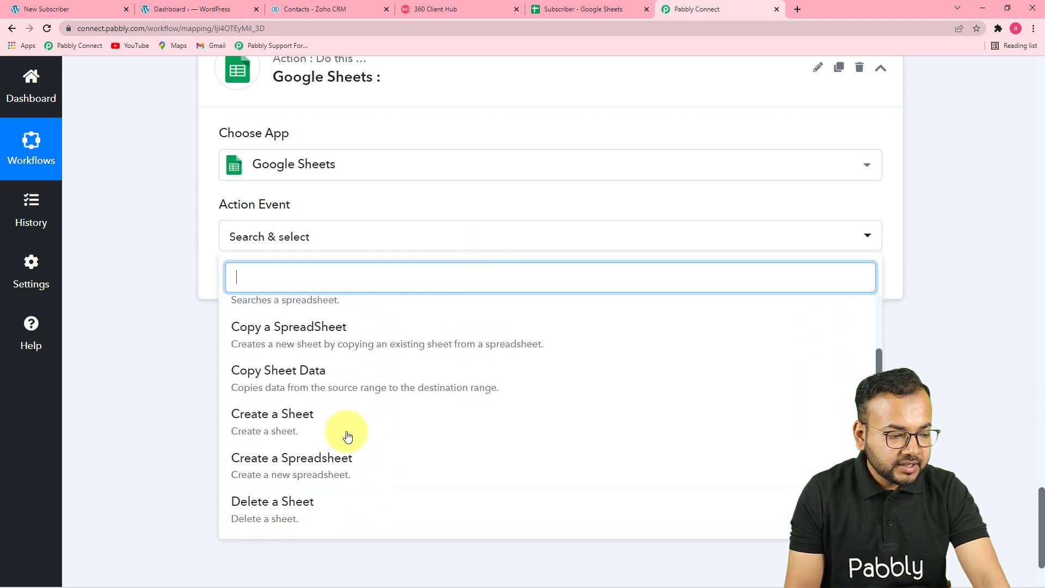
scroll(347, 435, "up", 3)
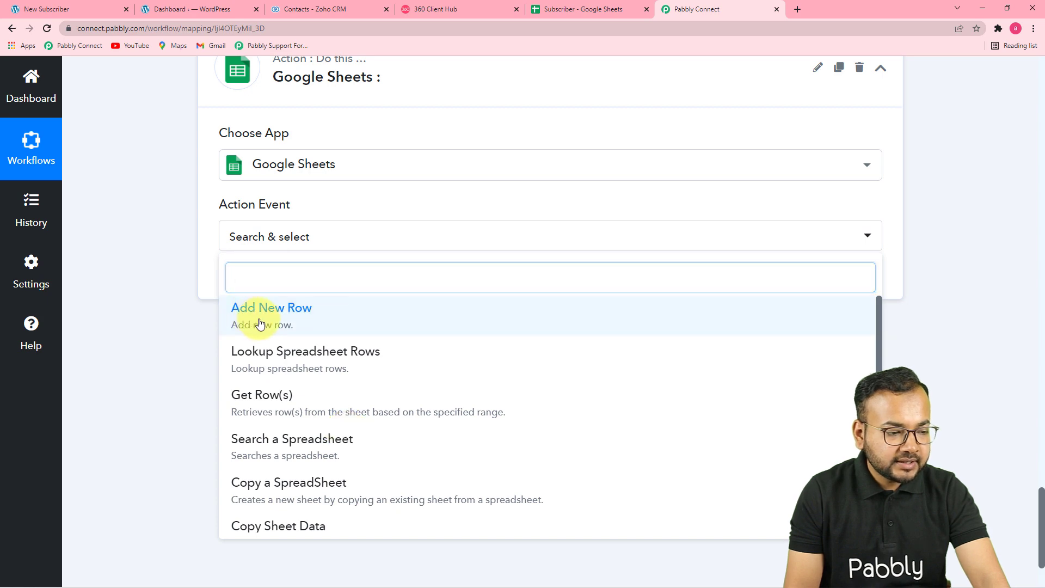
left_click(259, 322)
left_click(252, 279)
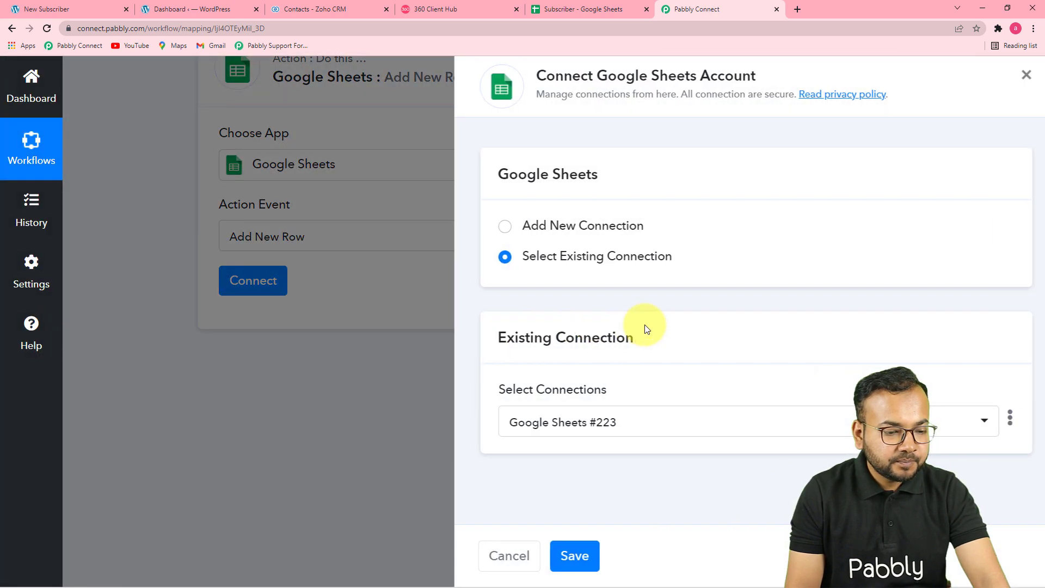
- Authorize a new Google account connection for the Google Sheets step
left_click(493, 229)
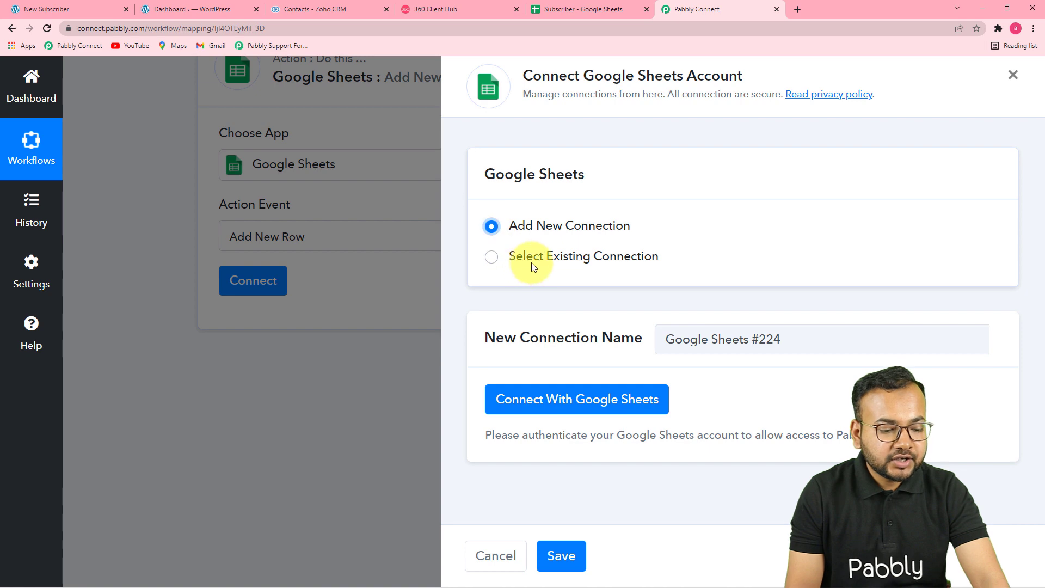
left_click(520, 403)
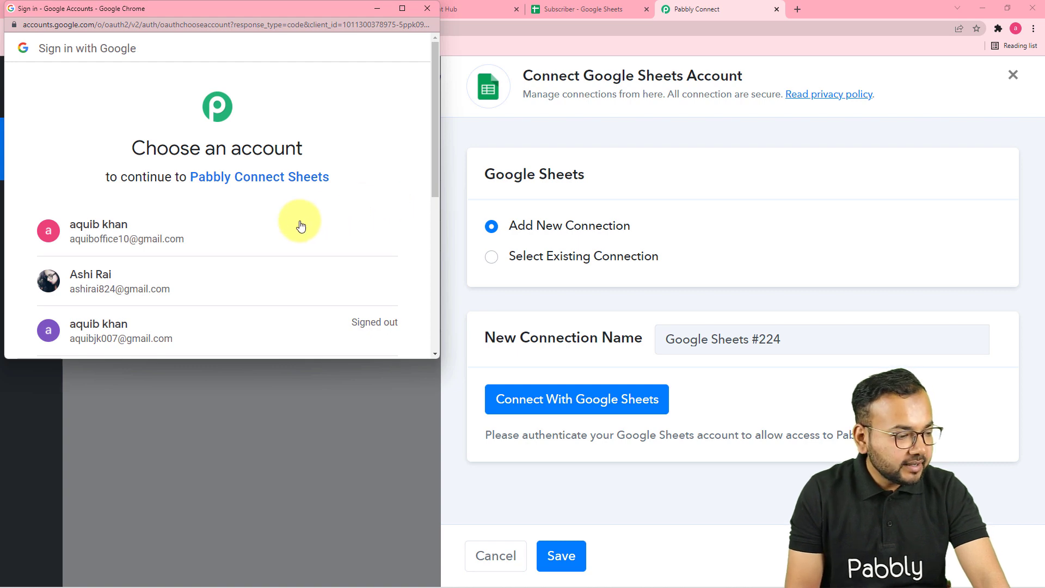
left_click(148, 285)
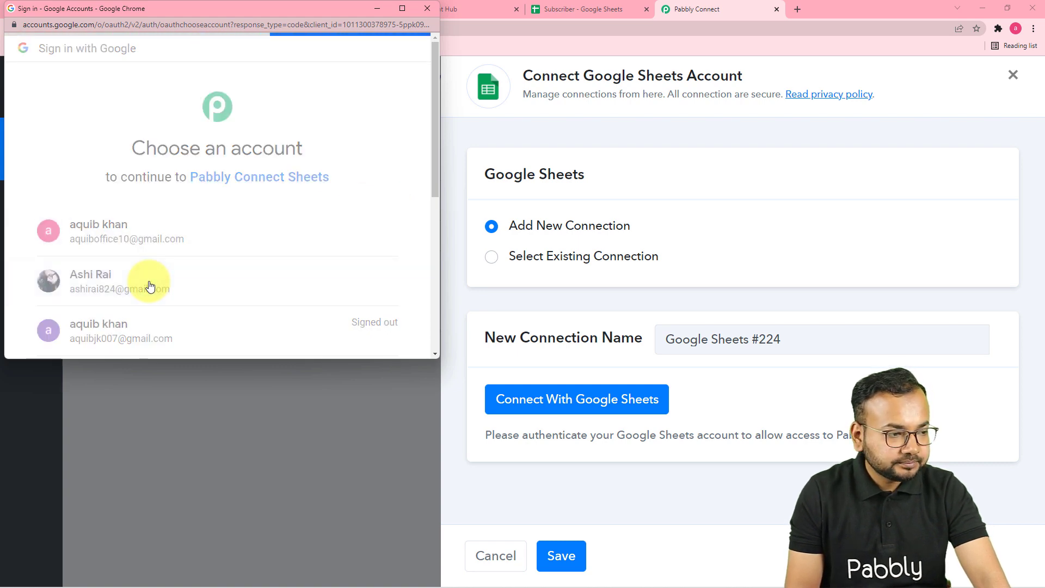
scroll(238, 258, "down", 1)
scroll(239, 254, "down", 4)
left_click(310, 256)
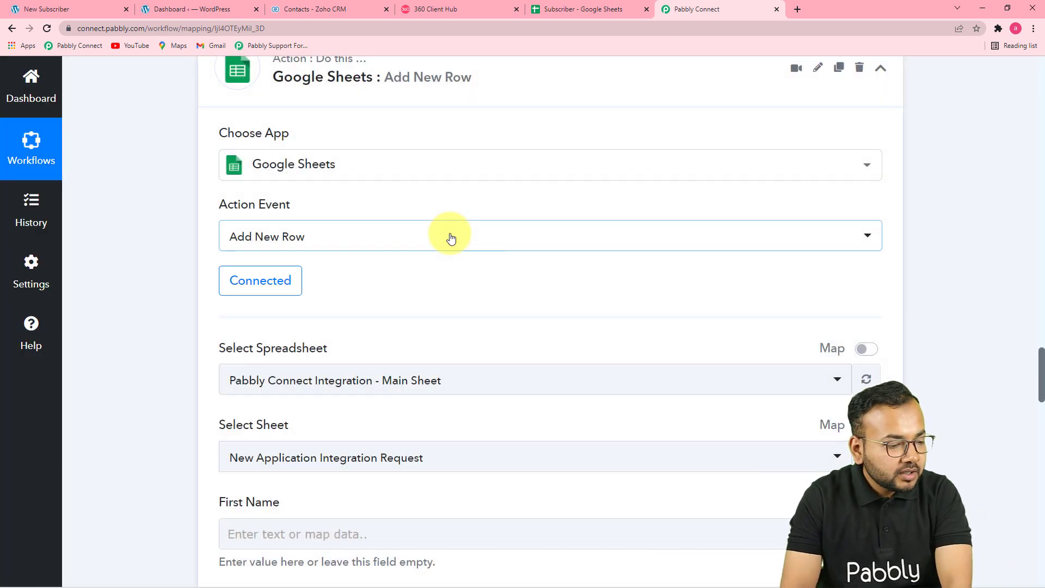
- Pick the Subscriber spreadsheet with its Coupon sheet, comparing against the sheet's columns
scroll(449, 237, "down", 4)
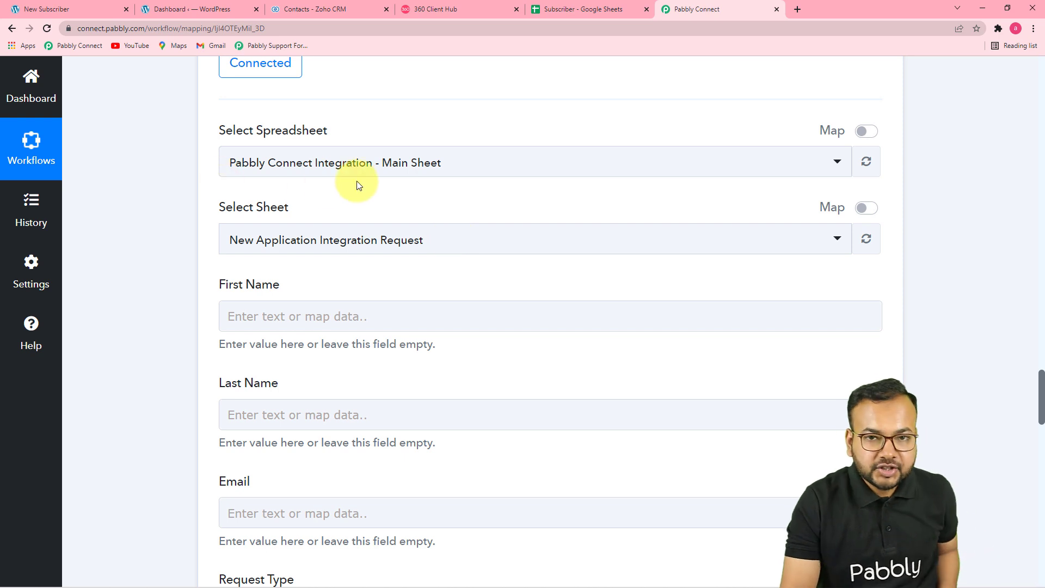
left_click(446, 173)
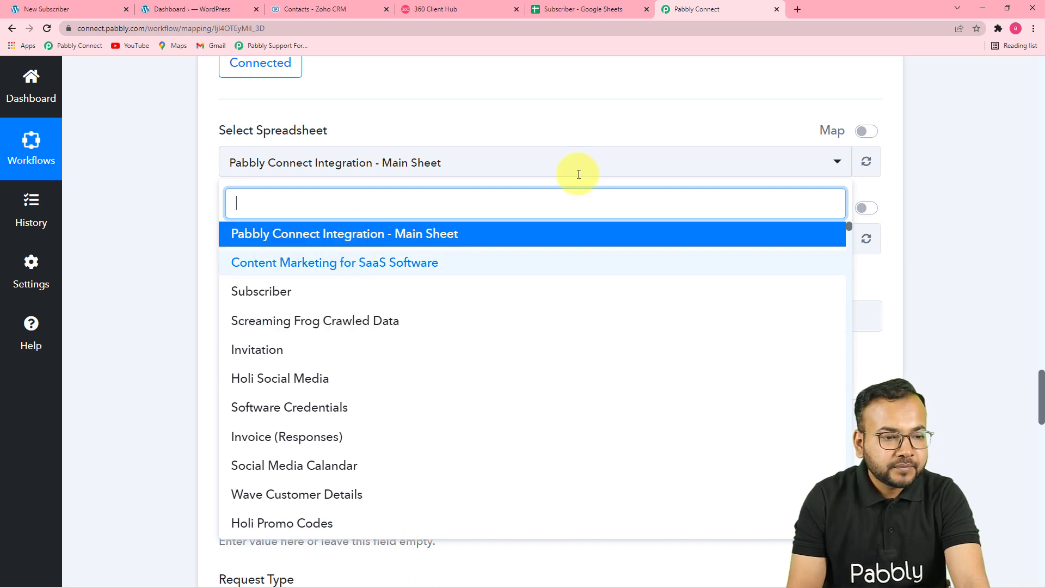
left_click(588, 8)
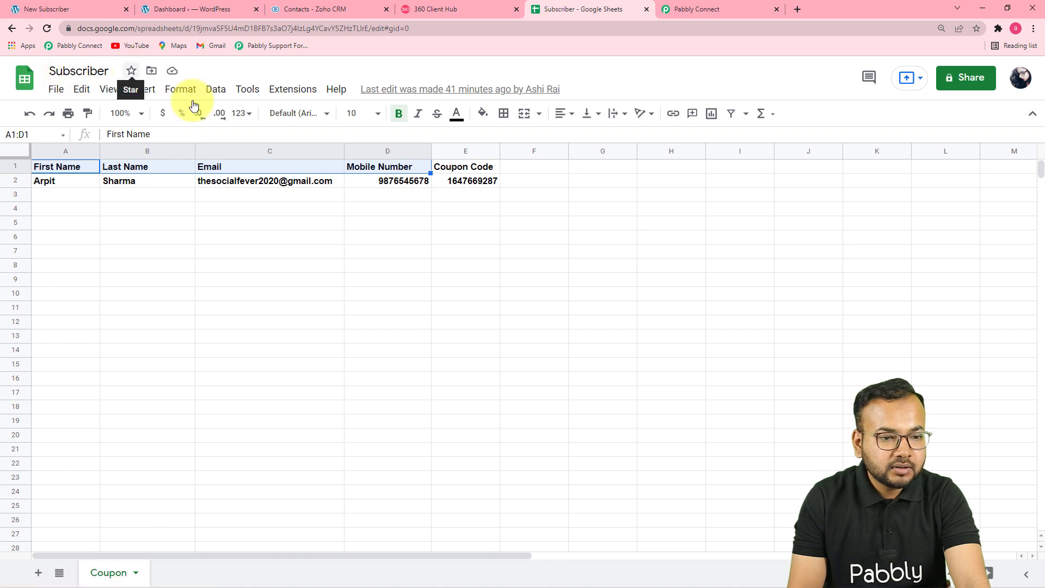
left_click(663, 12)
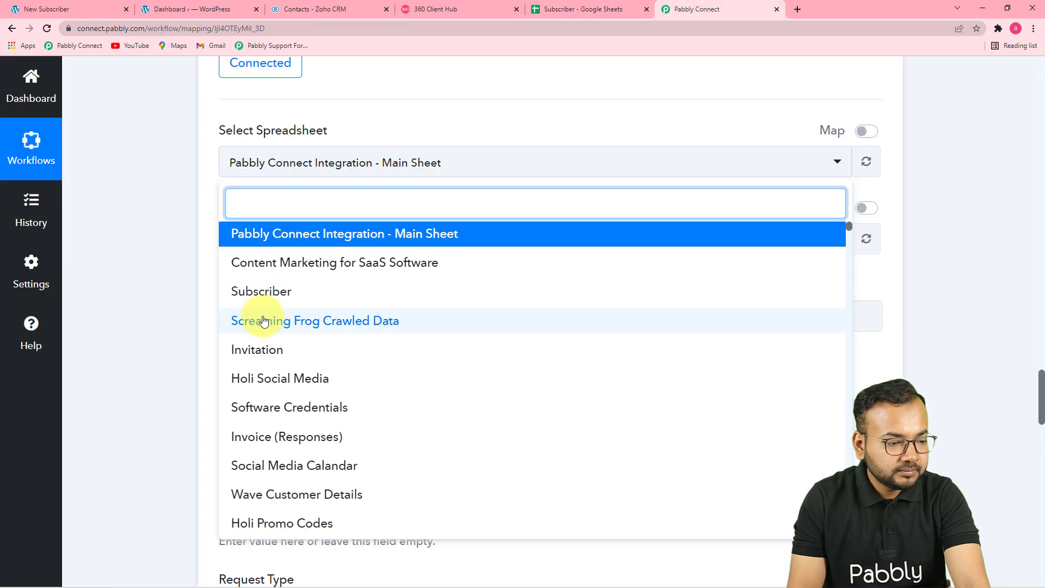
left_click(270, 299)
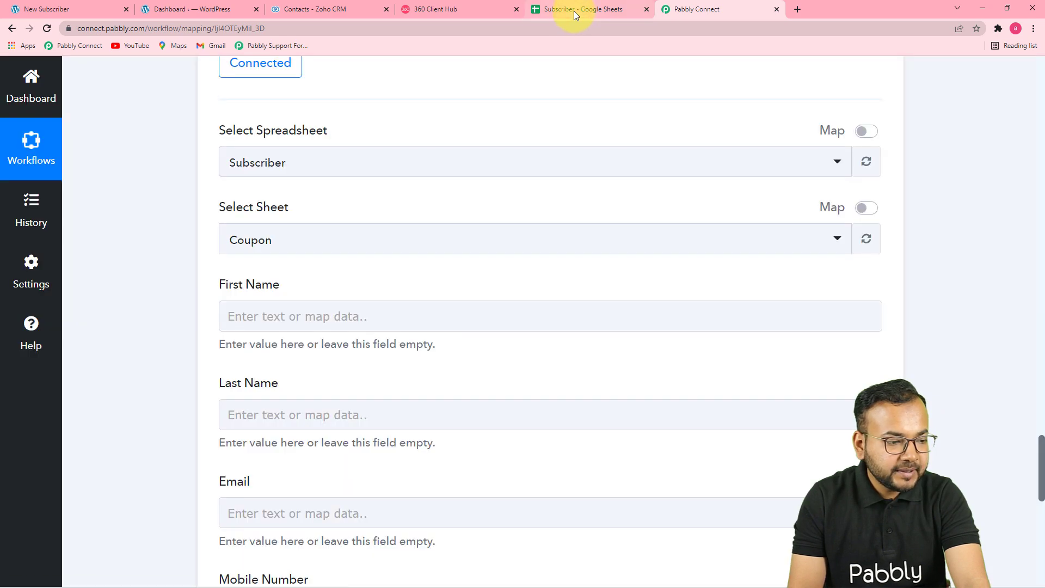
left_click(573, 11)
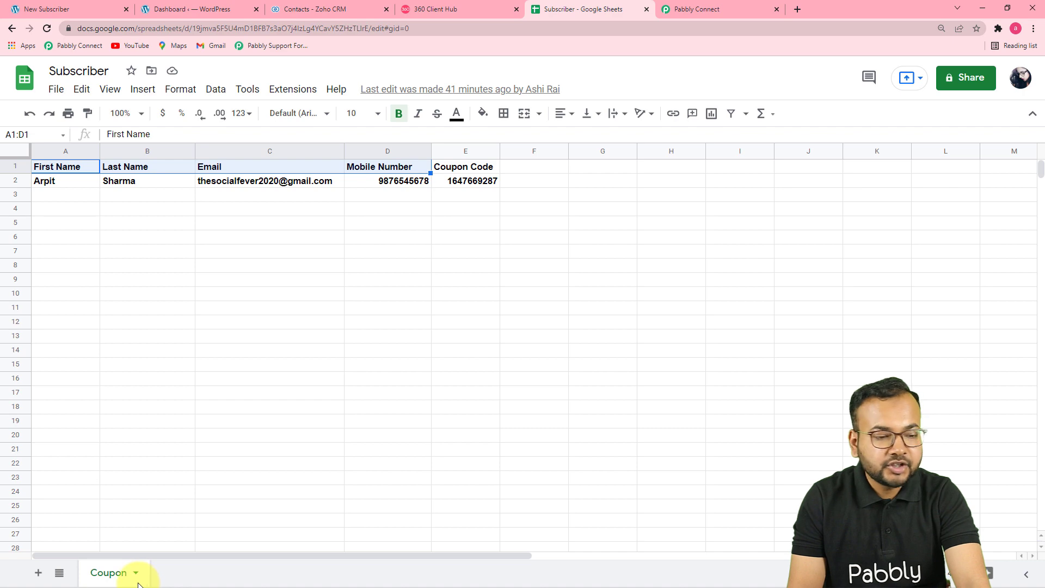
left_click(673, 12)
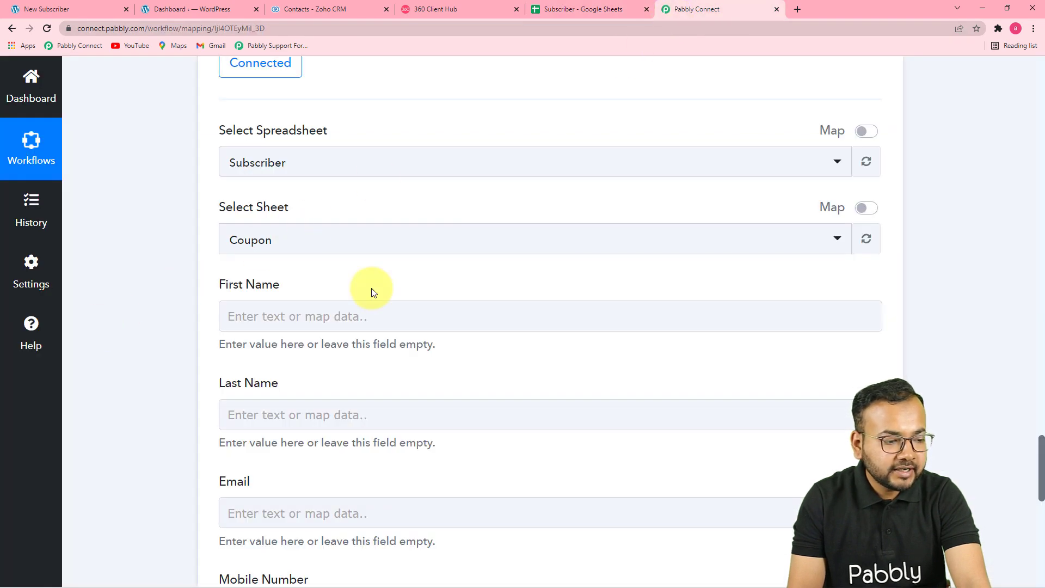
scroll(340, 329, "down", 6)
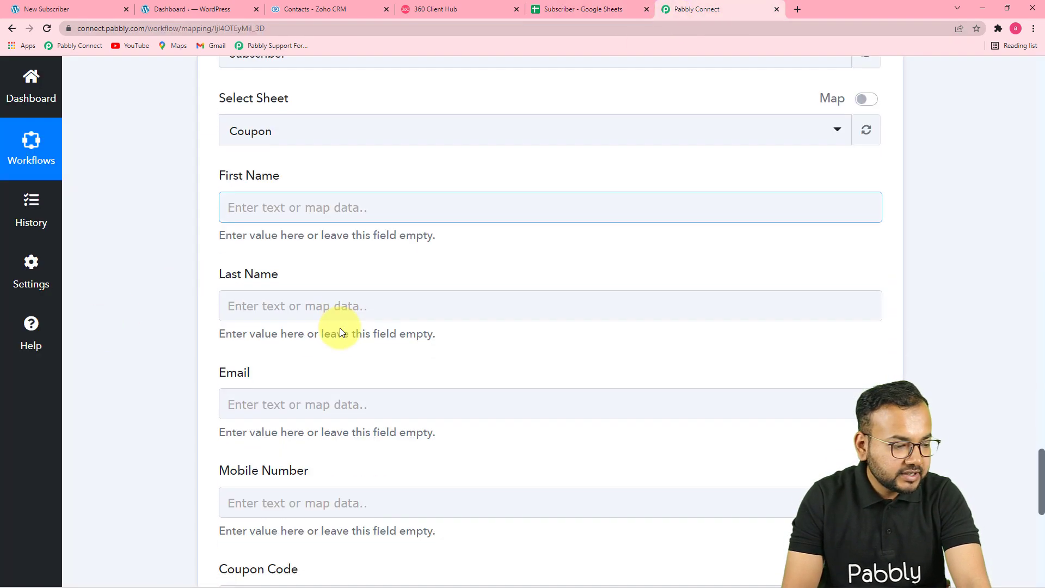
scroll(340, 328, "up", 2)
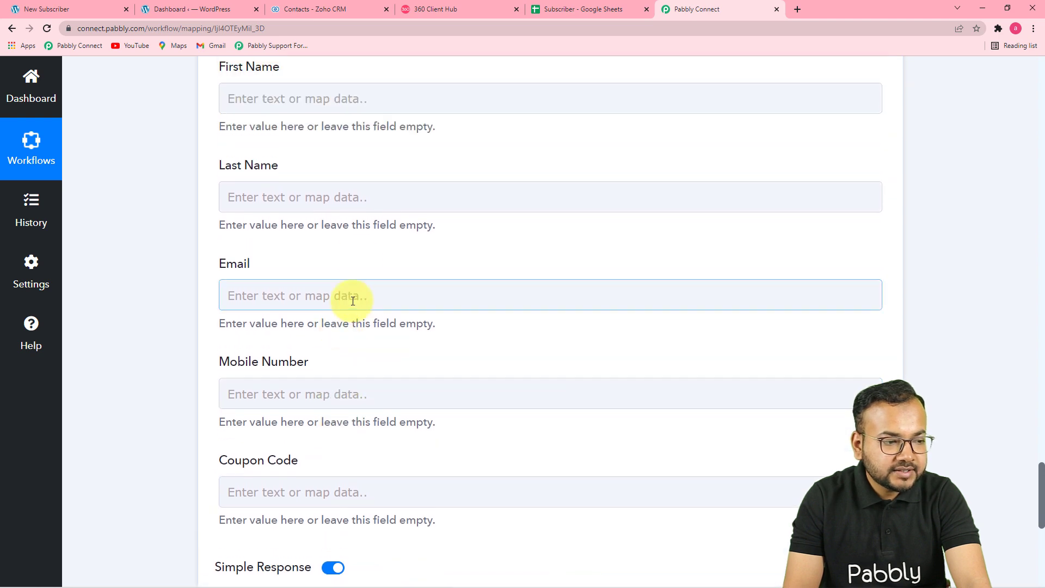
left_click(602, 11)
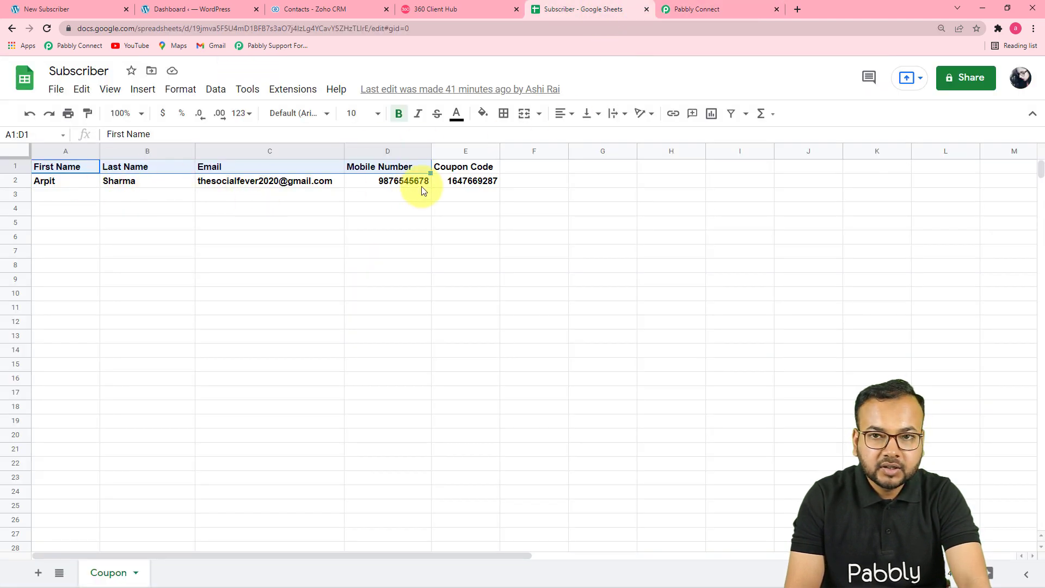
left_click(694, 9)
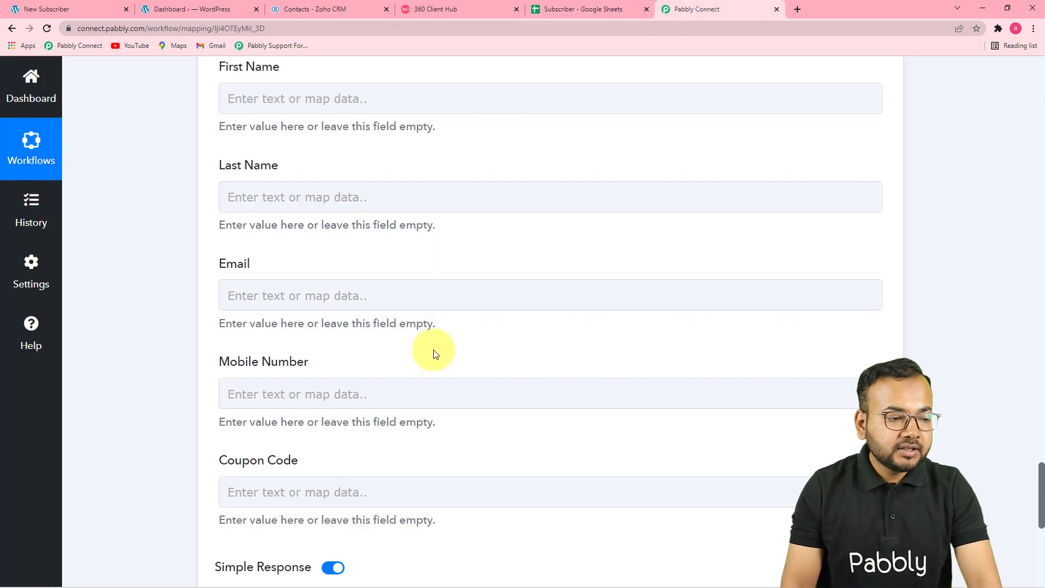
left_click(477, 296)
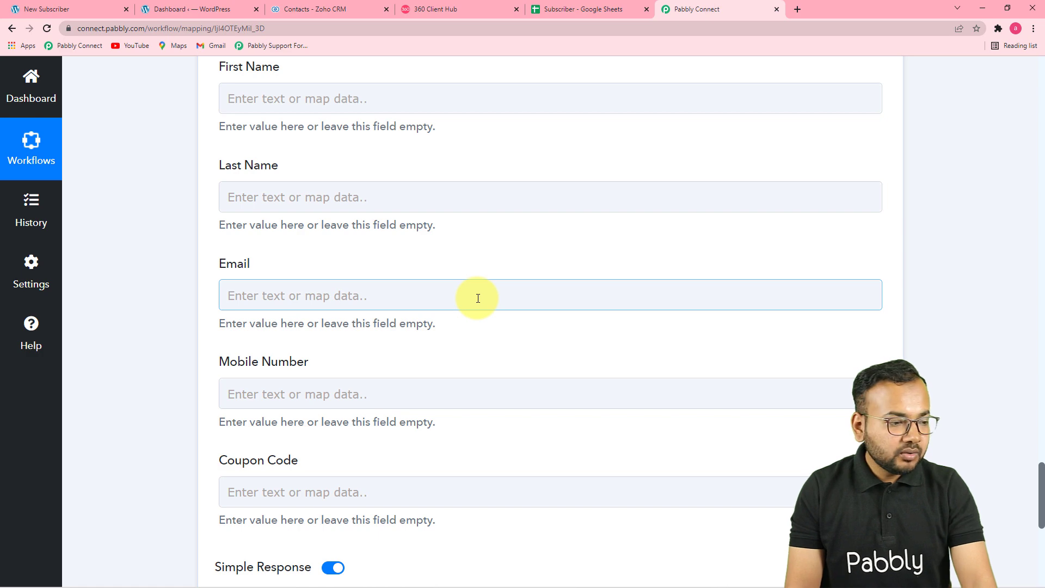
scroll(478, 298, "up", 2)
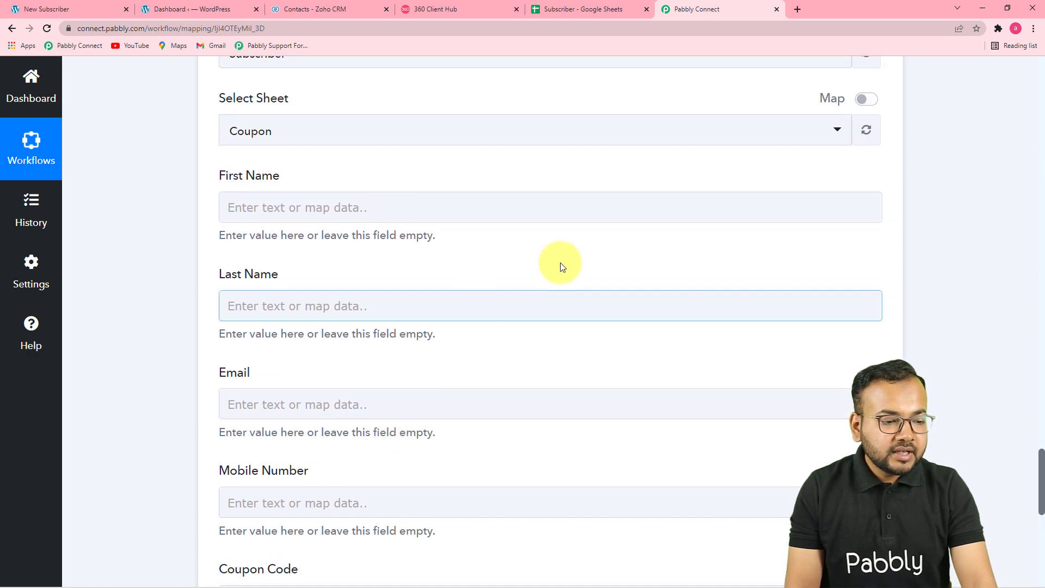
scroll(559, 266, "up", 15)
scroll(612, 358, "up", 20)
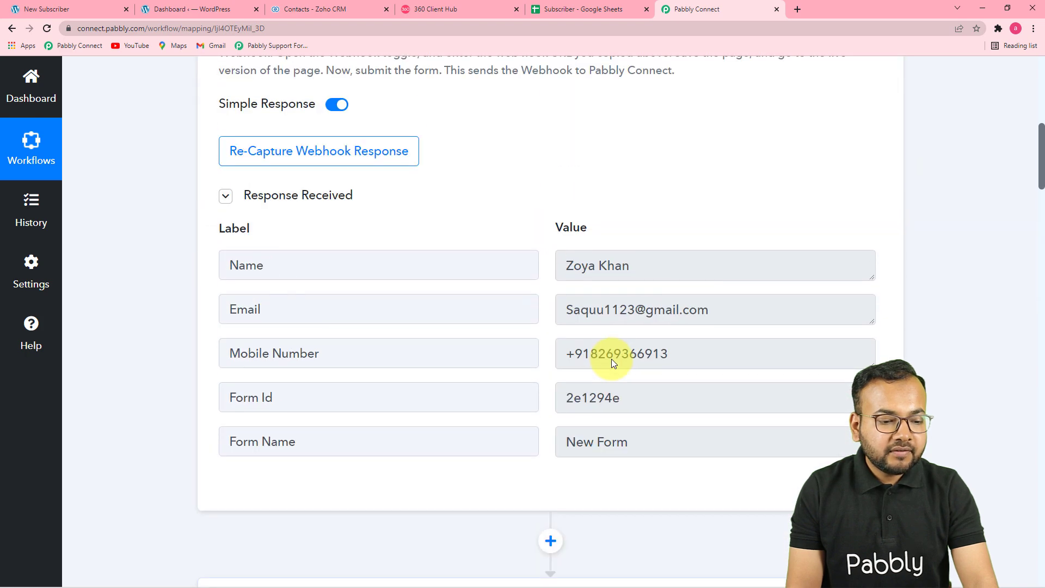
scroll(612, 364, "down", 4)
scroll(612, 364, "down", 10)
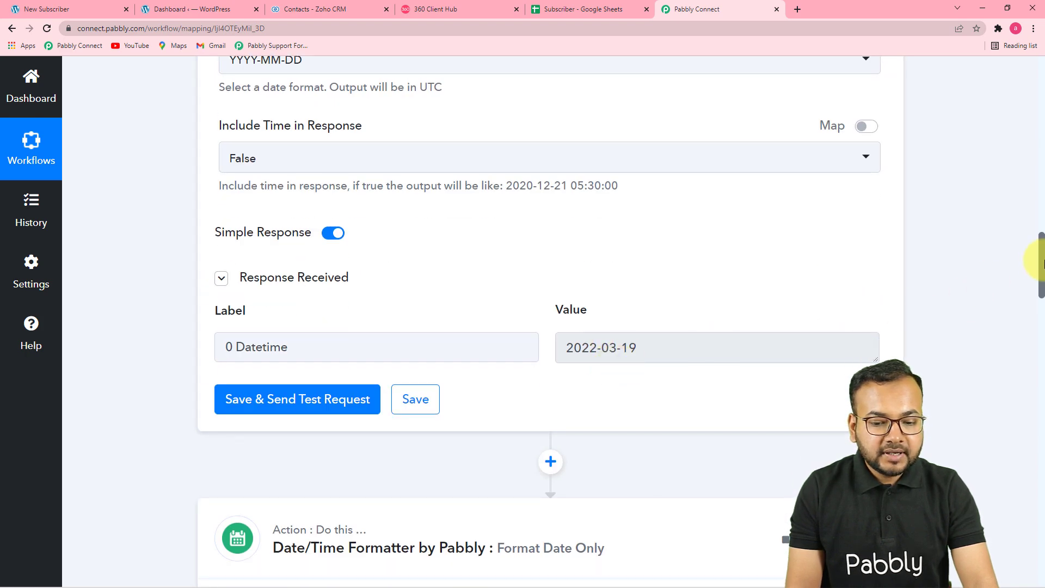
left_click_drag(1035, 252, 1023, 469)
left_click(387, 181)
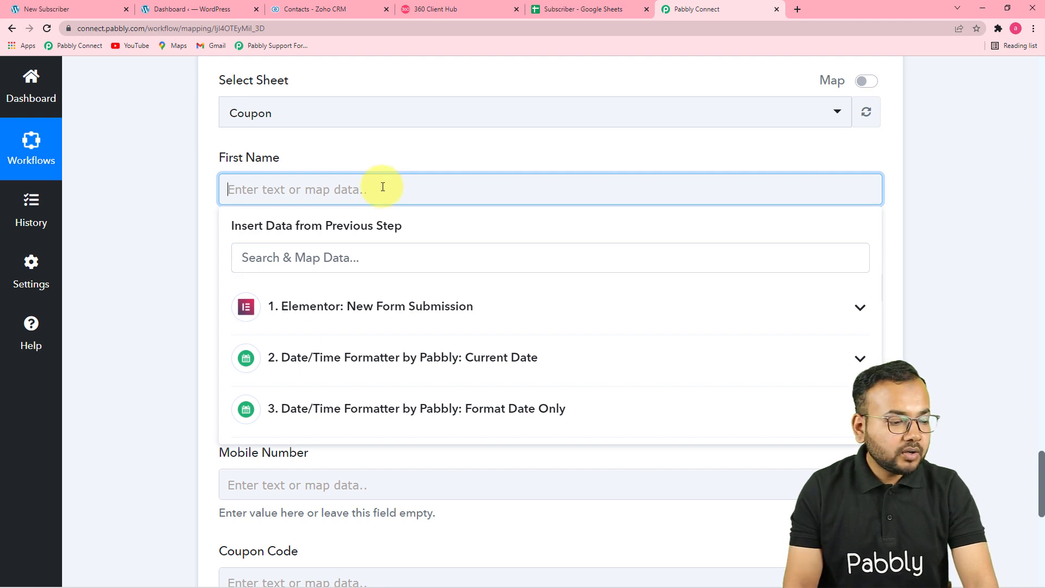
left_click(386, 307)
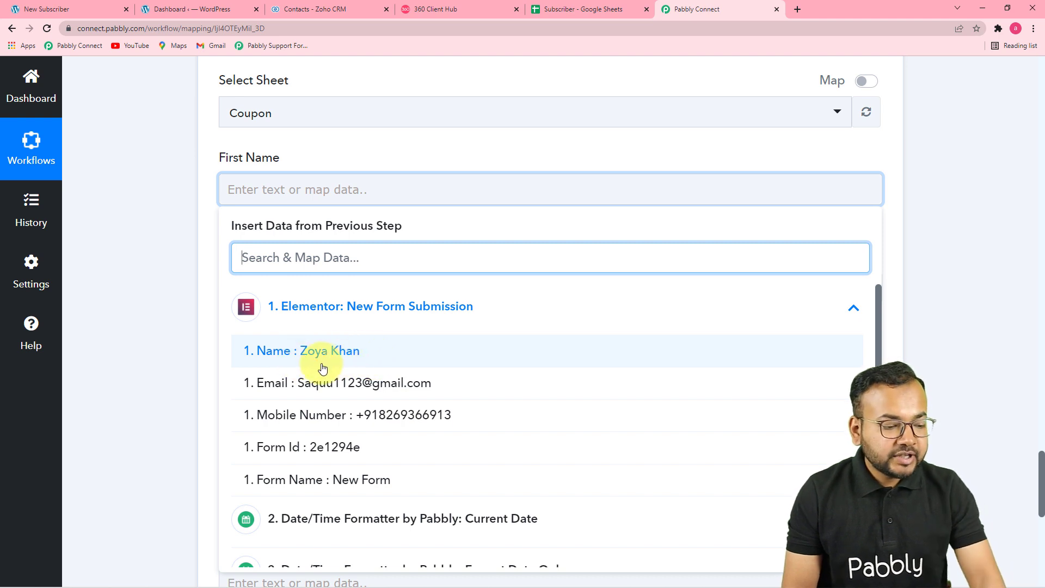
left_click(194, 347)
scroll(210, 402, "up", 5)
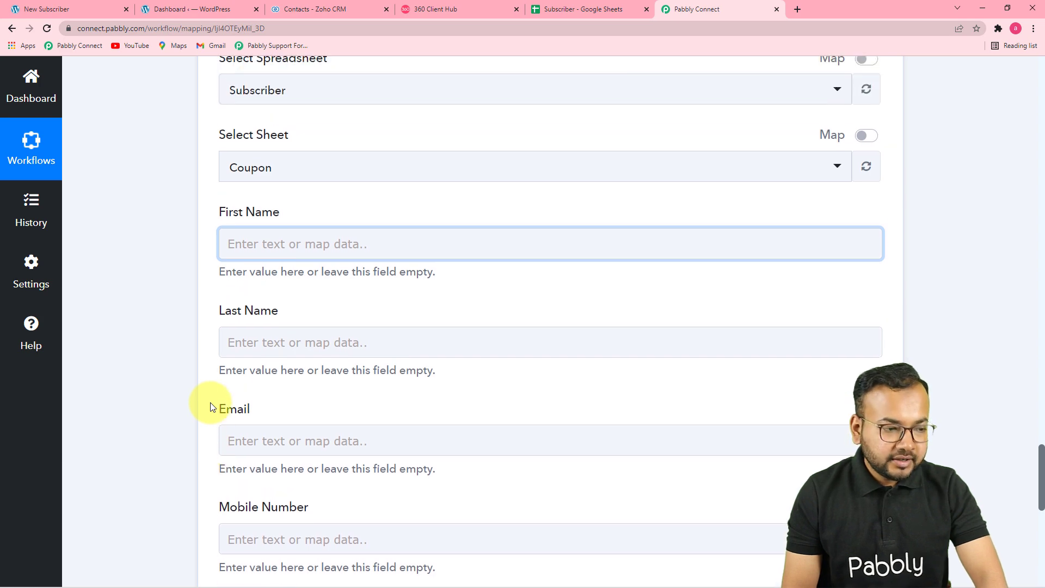
scroll(210, 403, "up", 7)
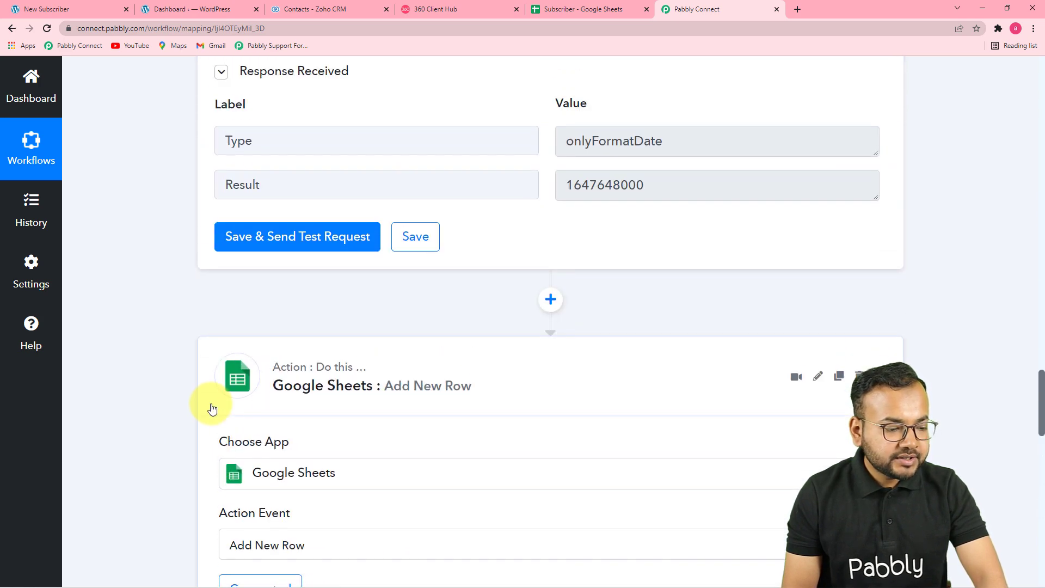
scroll(699, 446, "up", 1)
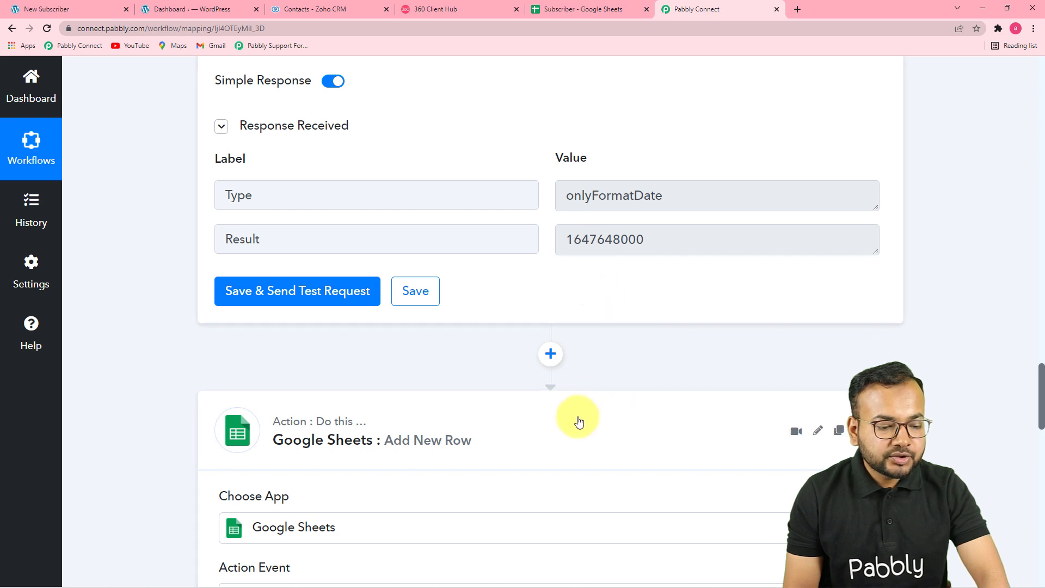
- Insert a Text Formatter Split Text step before the Google Sheets row
left_click(550, 355)
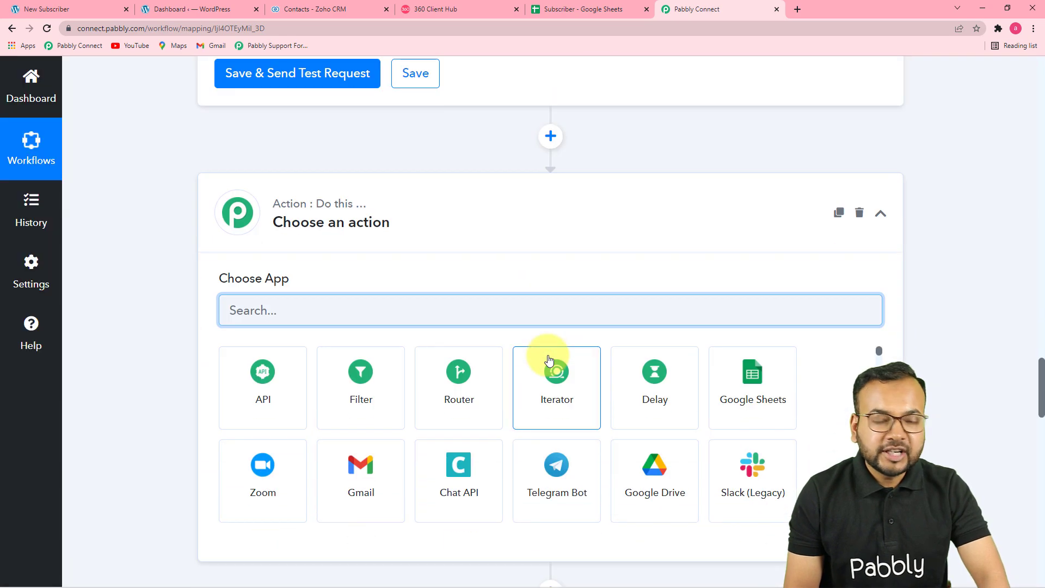
scroll(549, 359, "down", 2)
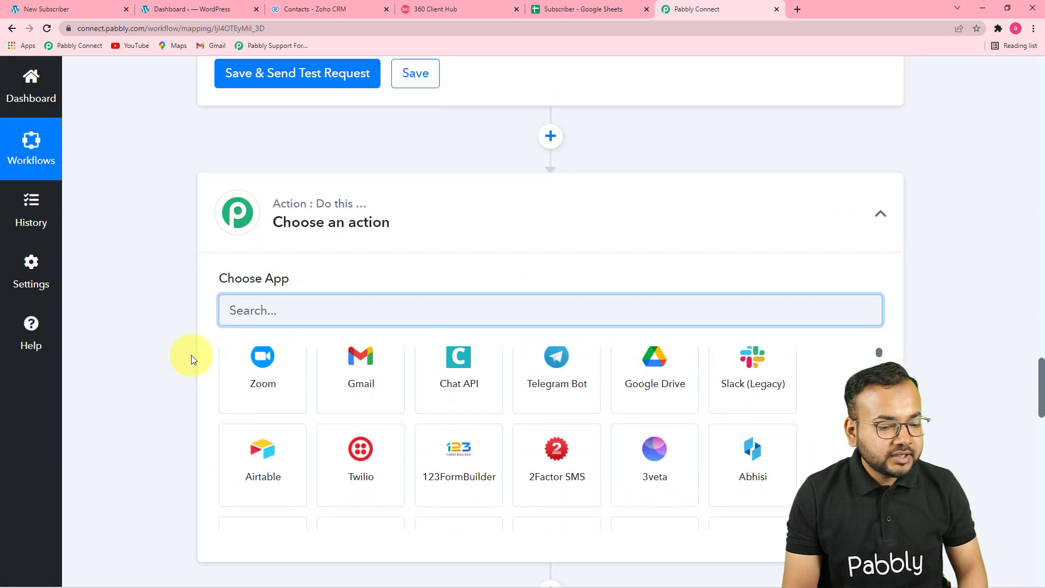
type("te")
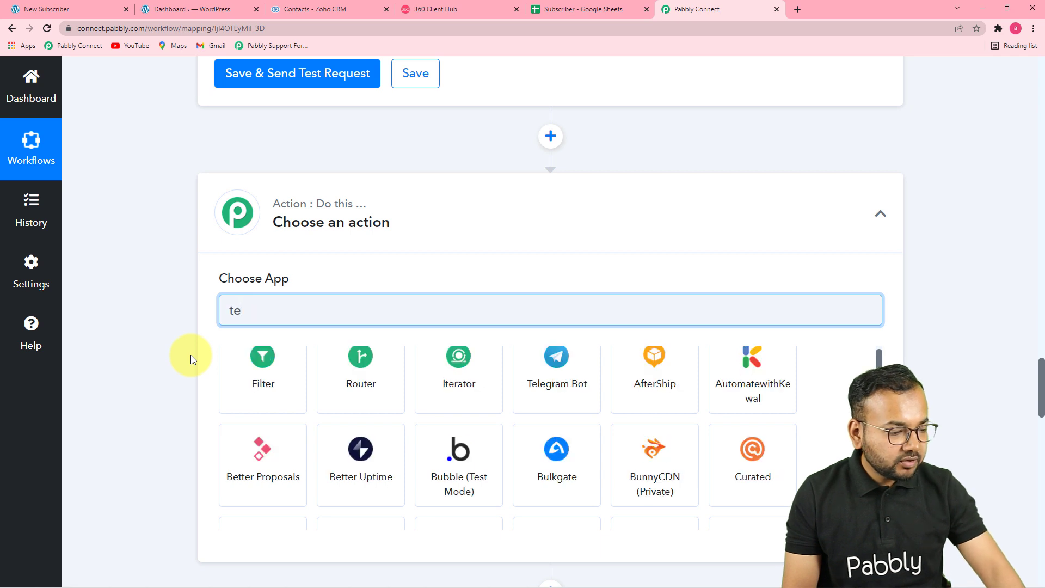
type("xt")
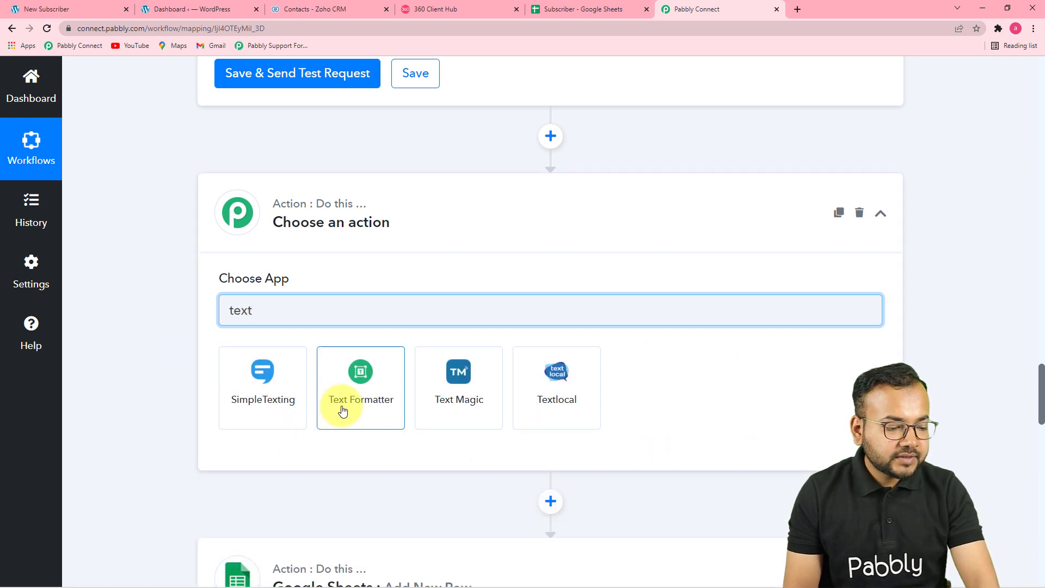
left_click(345, 406)
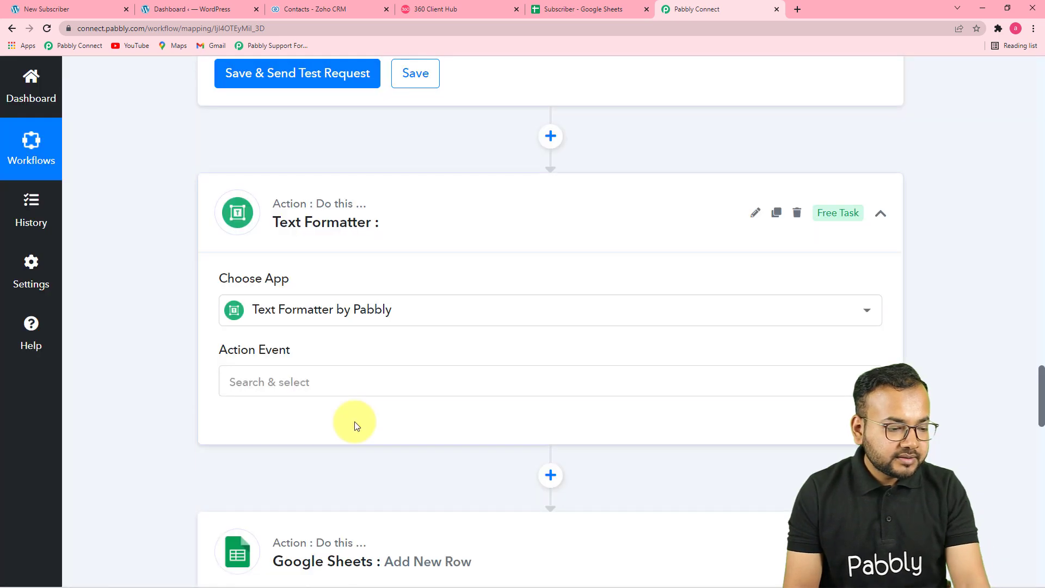
scroll(309, 396, "down", 1)
scroll(309, 396, "down", 1)
left_click(296, 272)
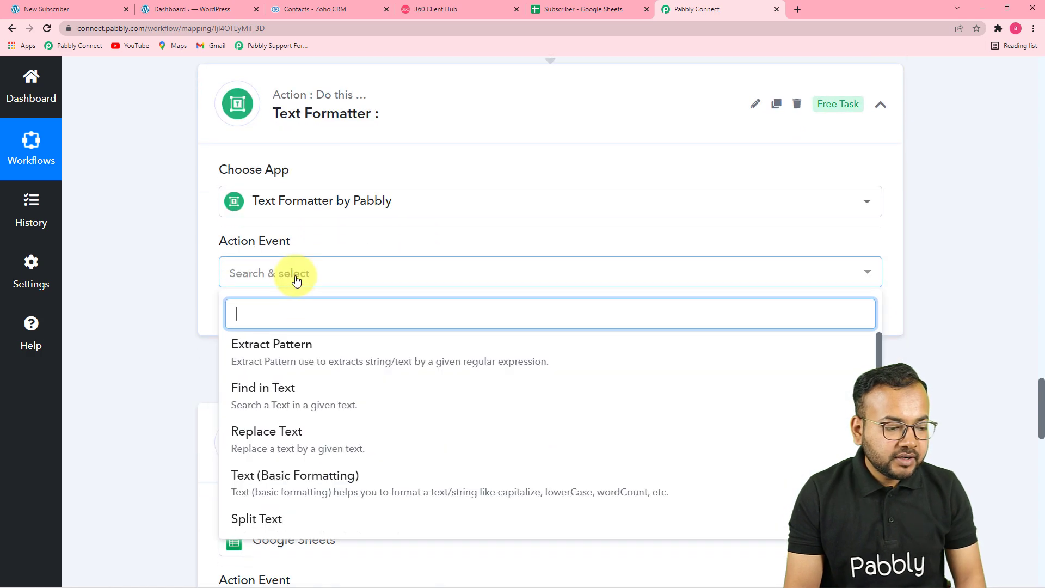
left_click(270, 519)
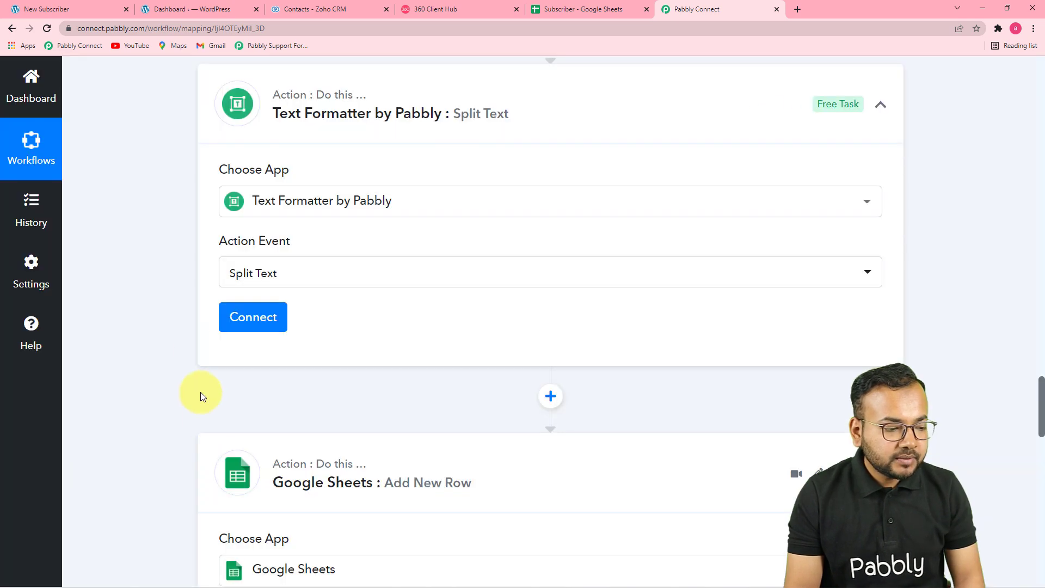
left_click(242, 318)
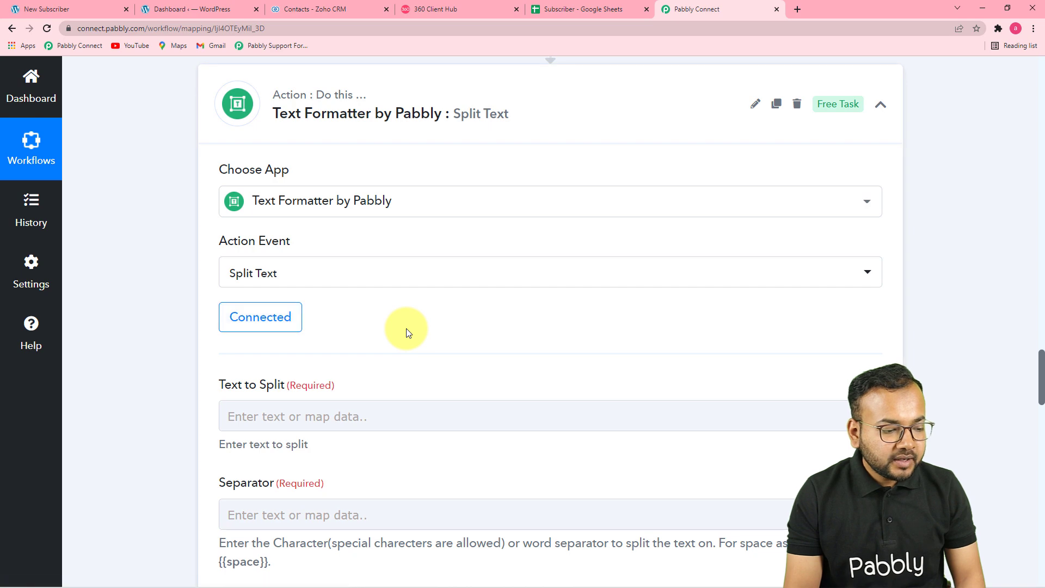
- Map the Elementor submission's Name into Text to Split
scroll(406, 329, "down", 4)
left_click(238, 186)
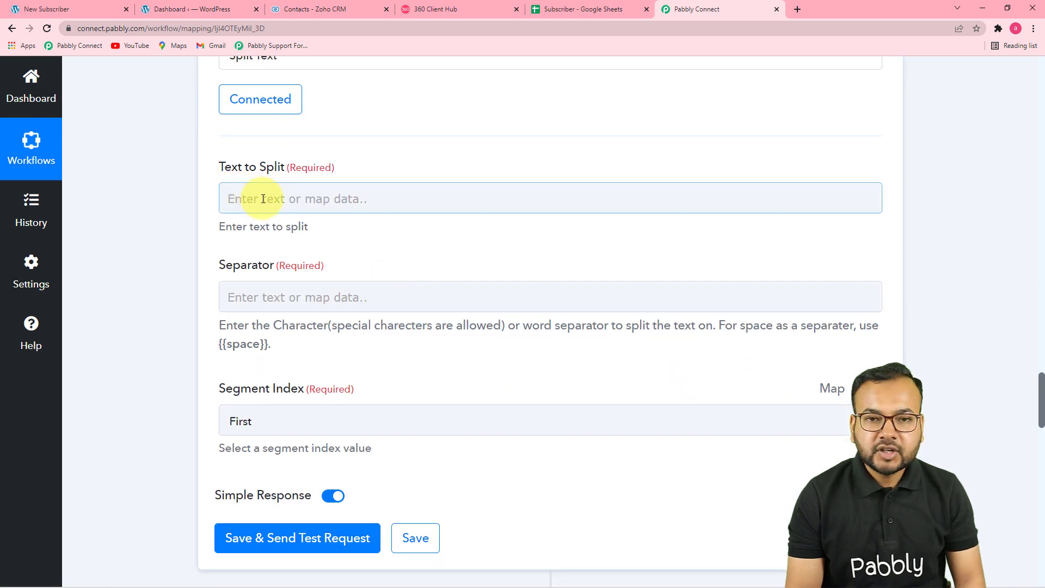
scroll(514, 361, "up", 8)
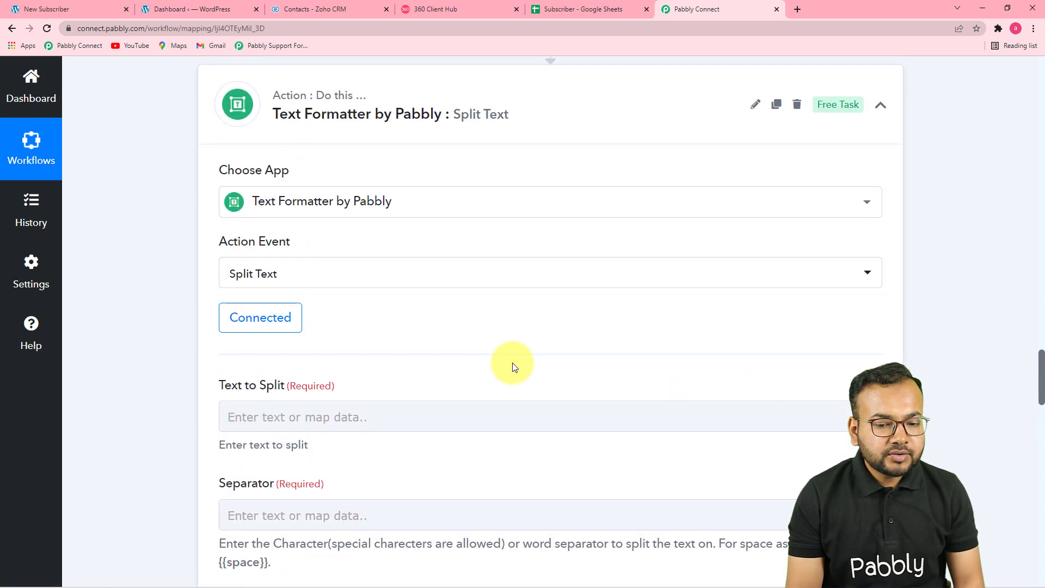
left_click_drag(1042, 354, 1043, 129)
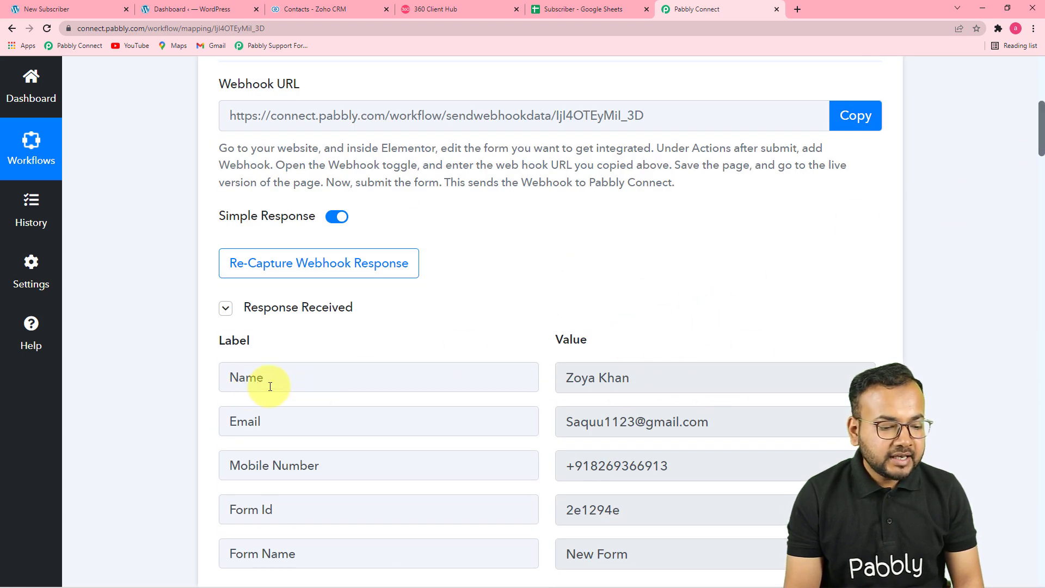
left_click_drag(1041, 155, 990, 403)
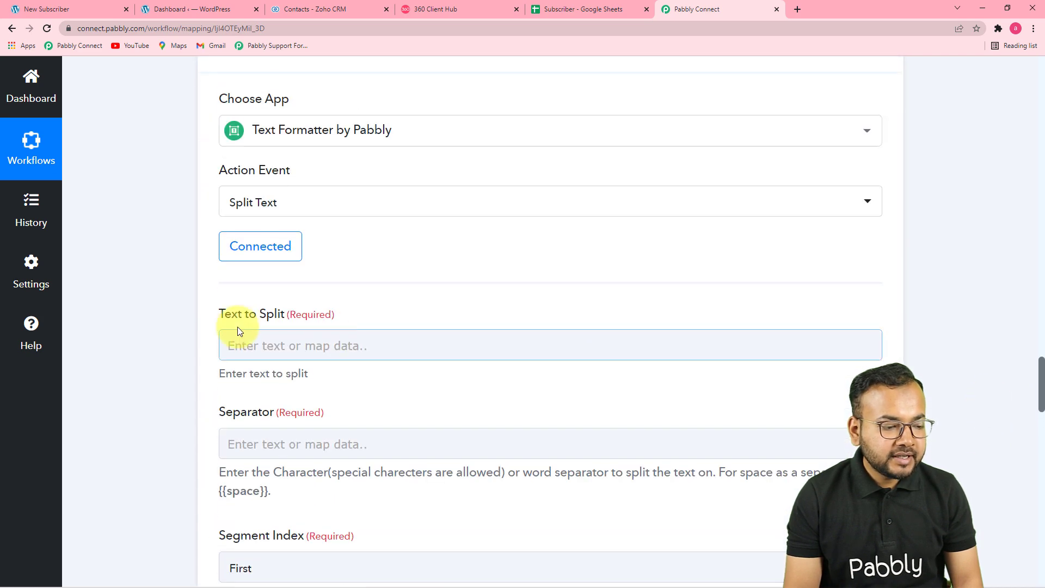
left_click(266, 345)
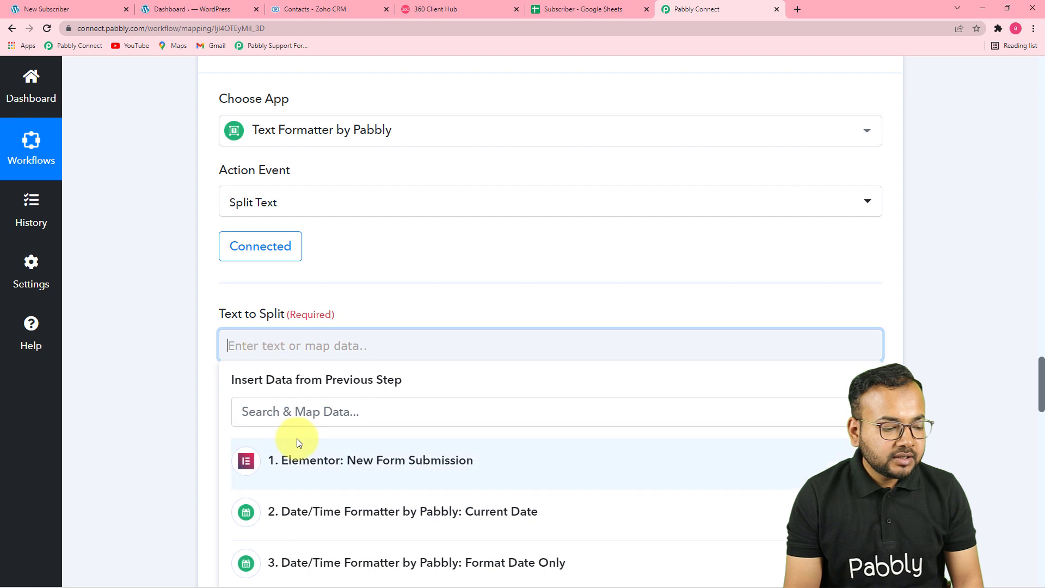
scroll(303, 432, "down", 2)
left_click(321, 376)
left_click(333, 397)
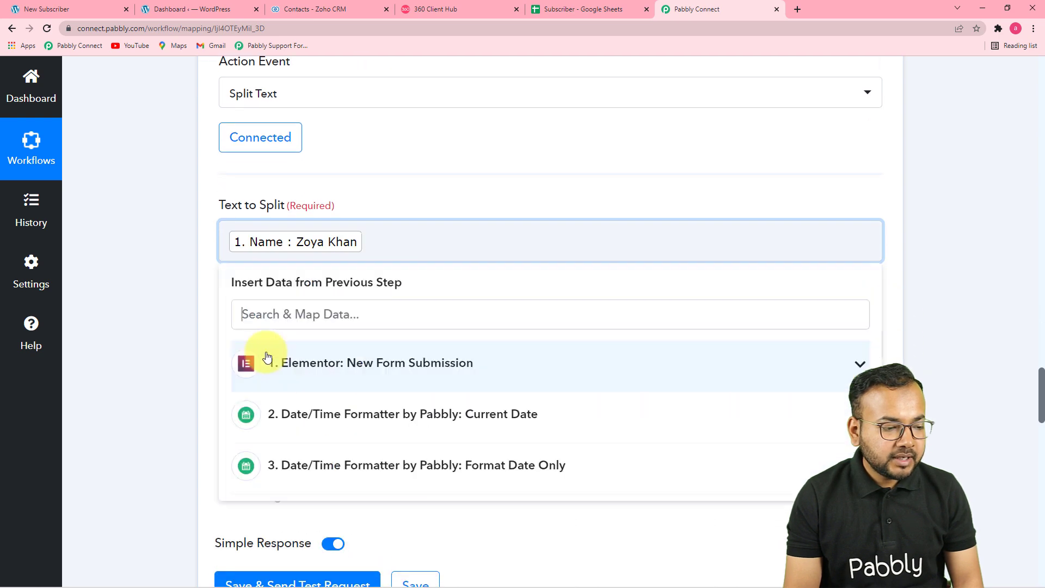
left_click(165, 324)
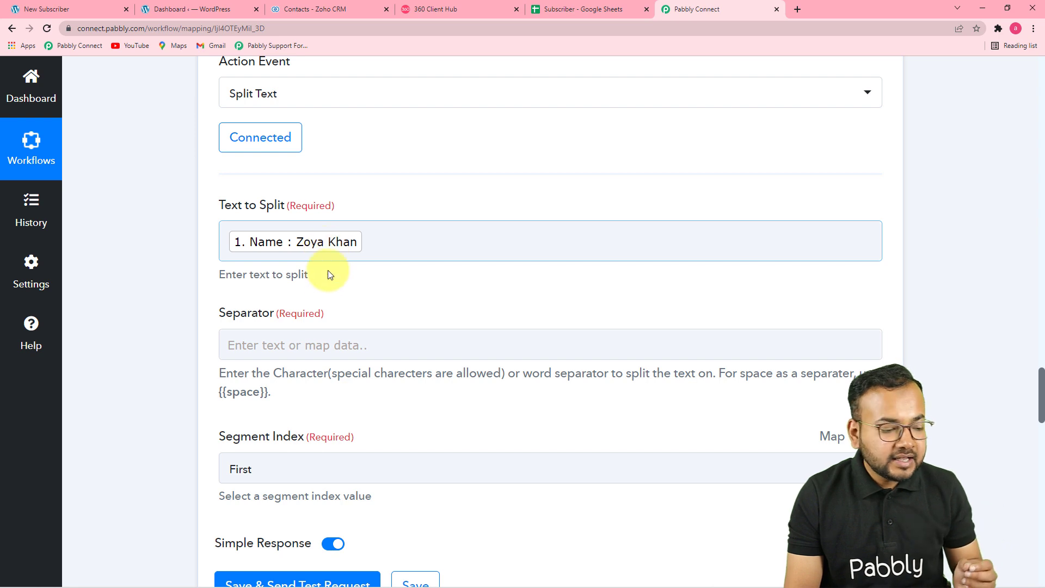
- Copy the {{space}} placeholder from the help text into the Separator field
left_click_drag(267, 393, 228, 394)
right_click(224, 393)
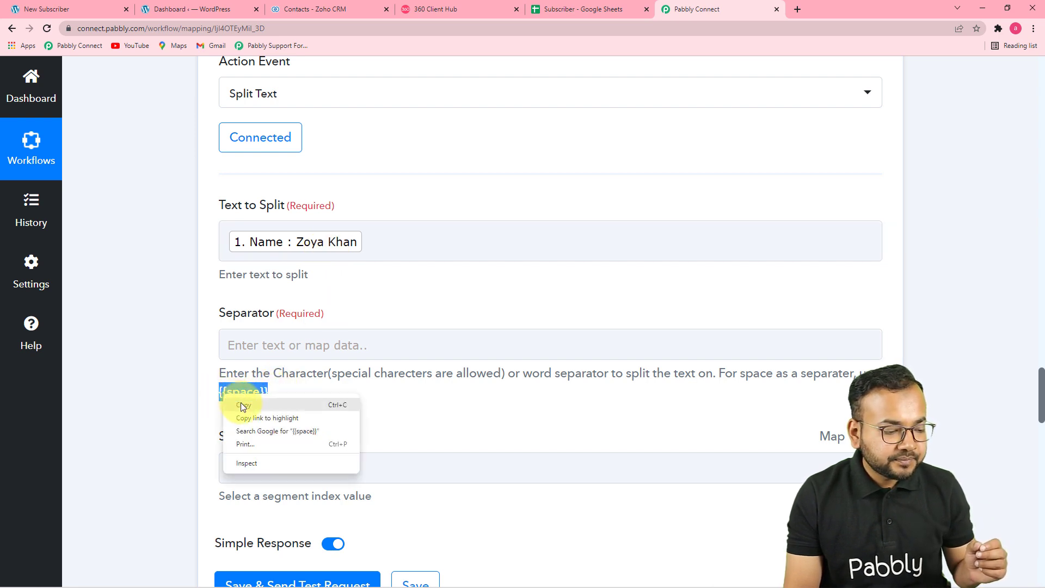
left_click(239, 405)
right_click(251, 344)
left_click(272, 431)
left_click(198, 393)
left_click(250, 351)
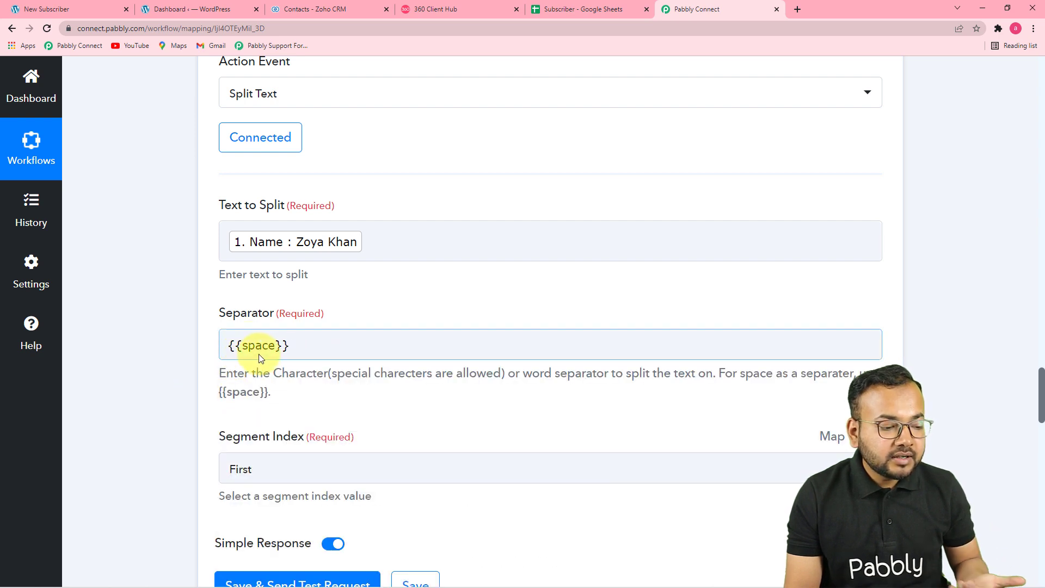
left_click(303, 415)
- Set Segment Index to All and test the step, splitting first and last names
scroll(322, 404, "down", 3)
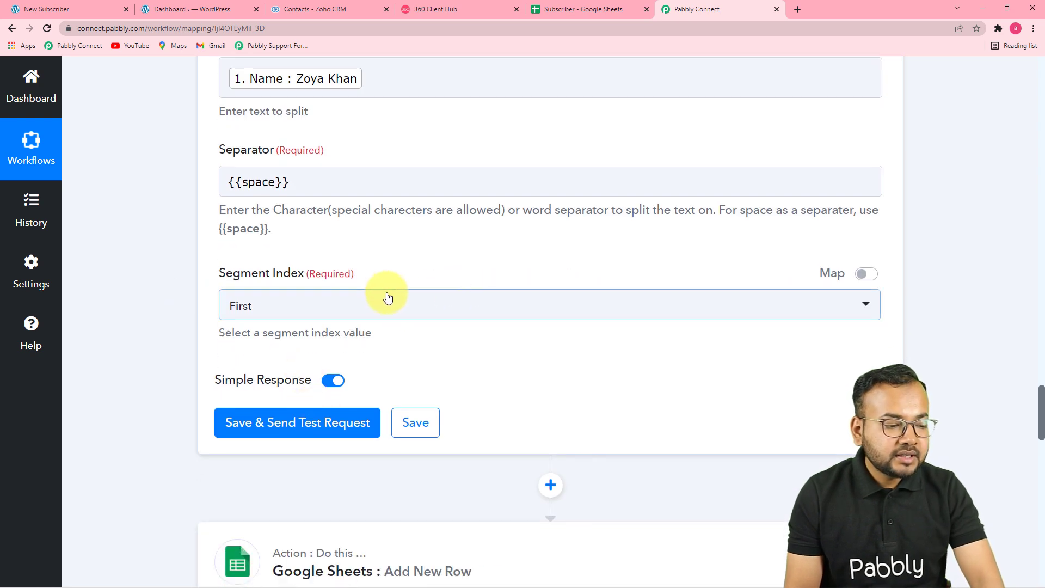
left_click(320, 304)
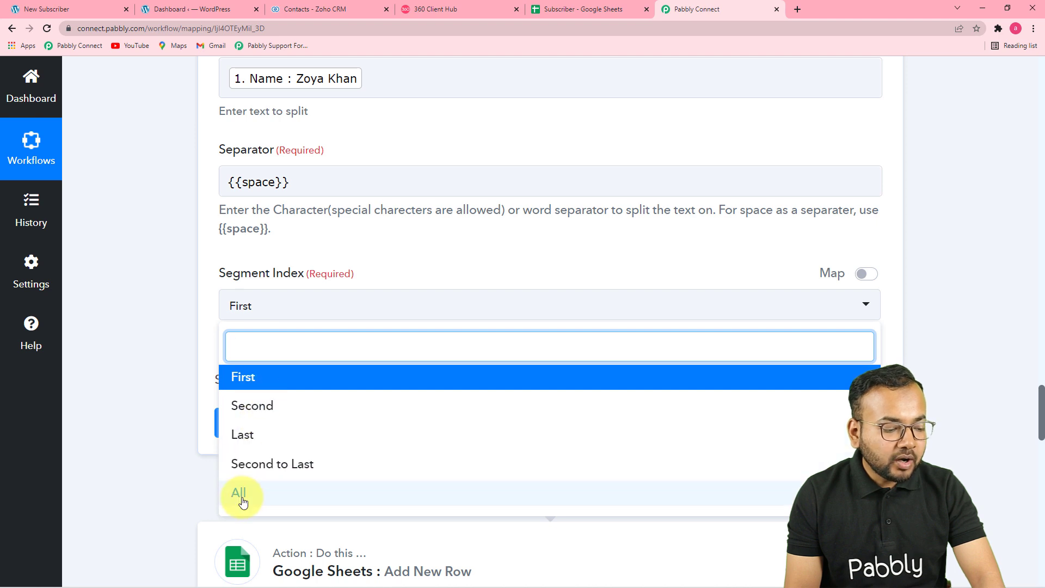
left_click(242, 498)
left_click(371, 86)
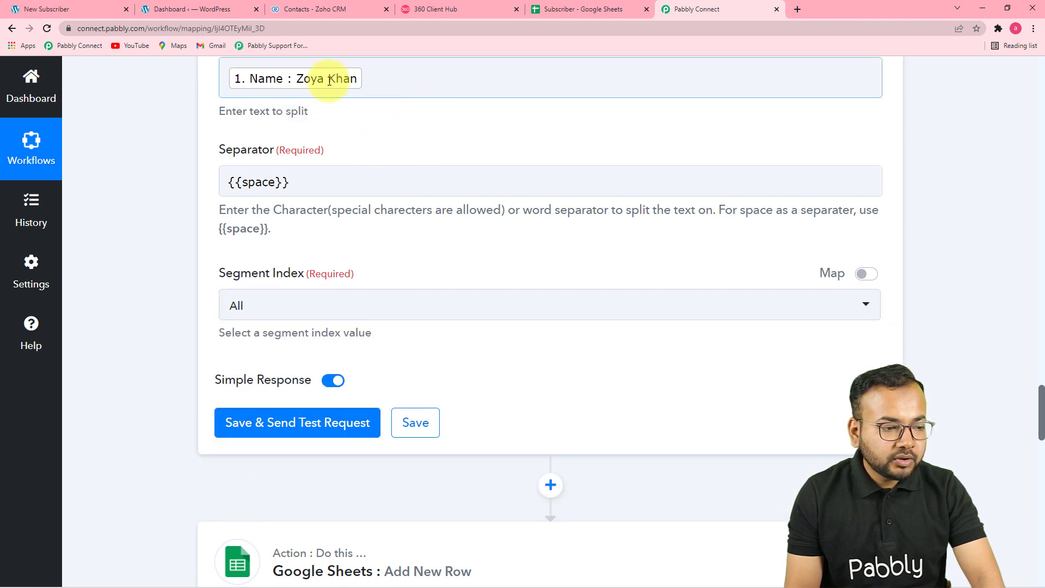
left_click(269, 422)
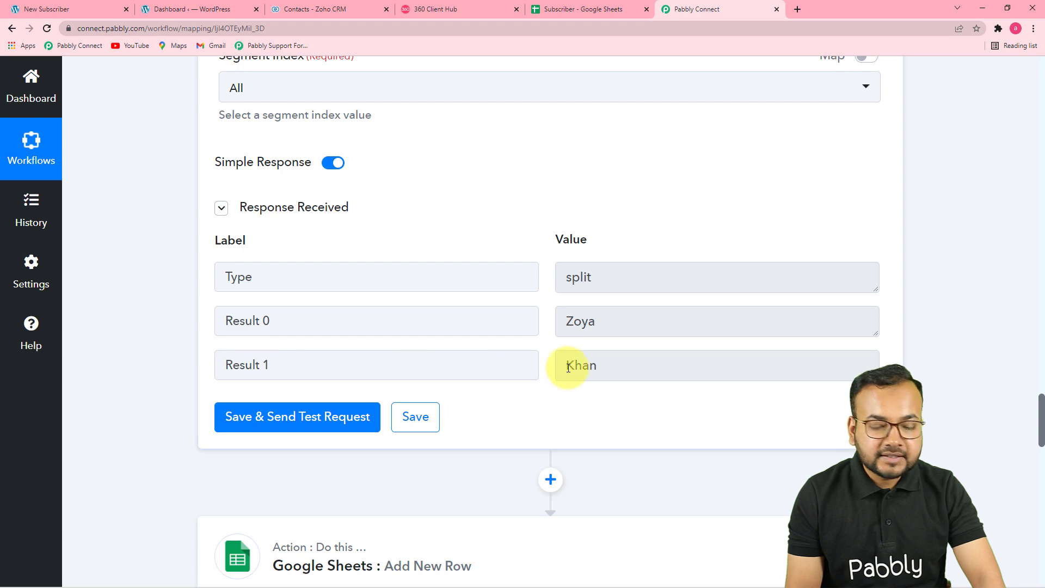
- Re-save the existing Google Sheets account connection
scroll(567, 348, "down", 10)
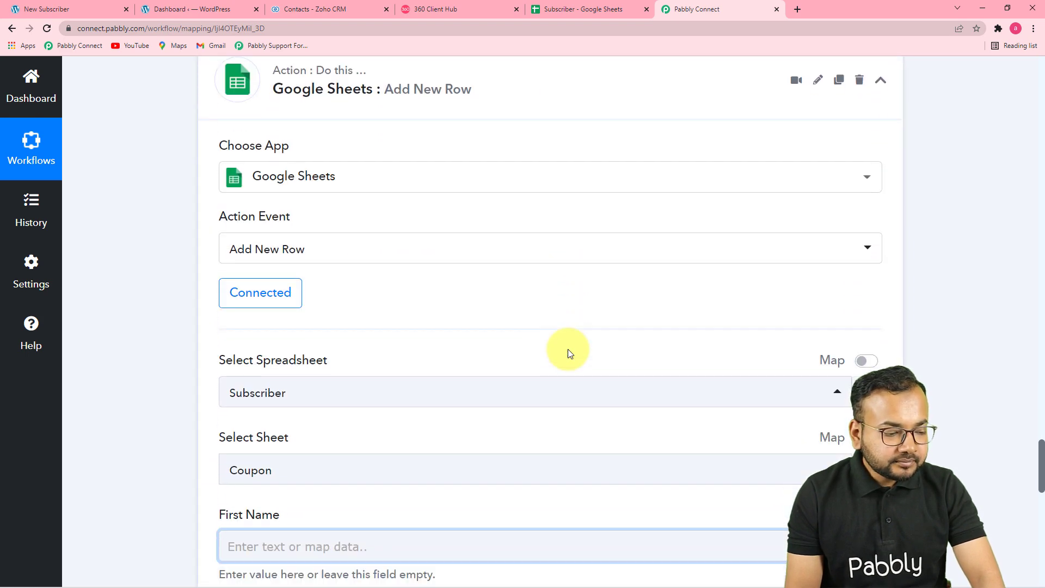
scroll(567, 352, "down", 3)
scroll(567, 353, "up", 1)
scroll(568, 353, "up", 2)
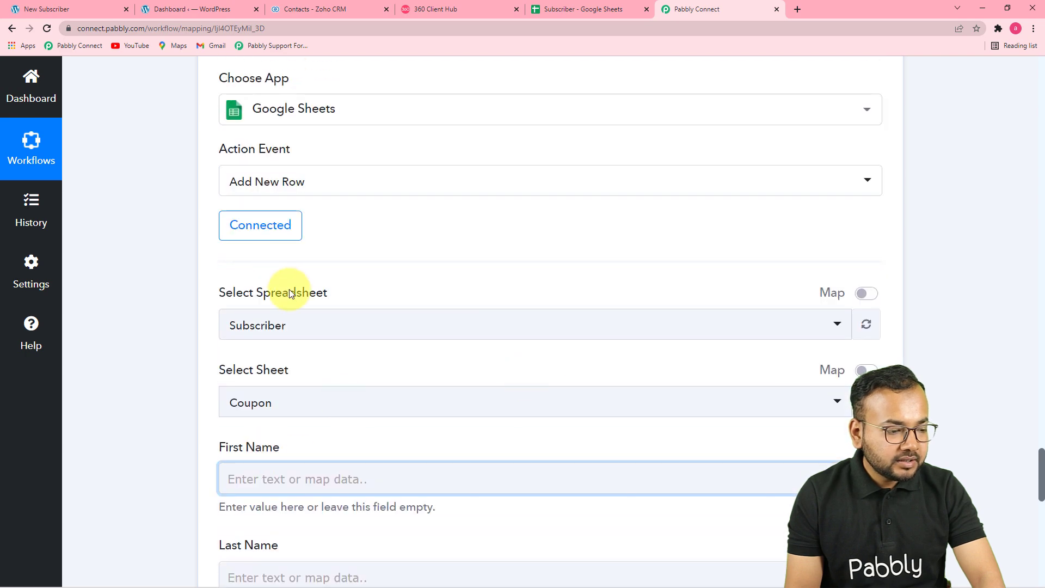
left_click(283, 233)
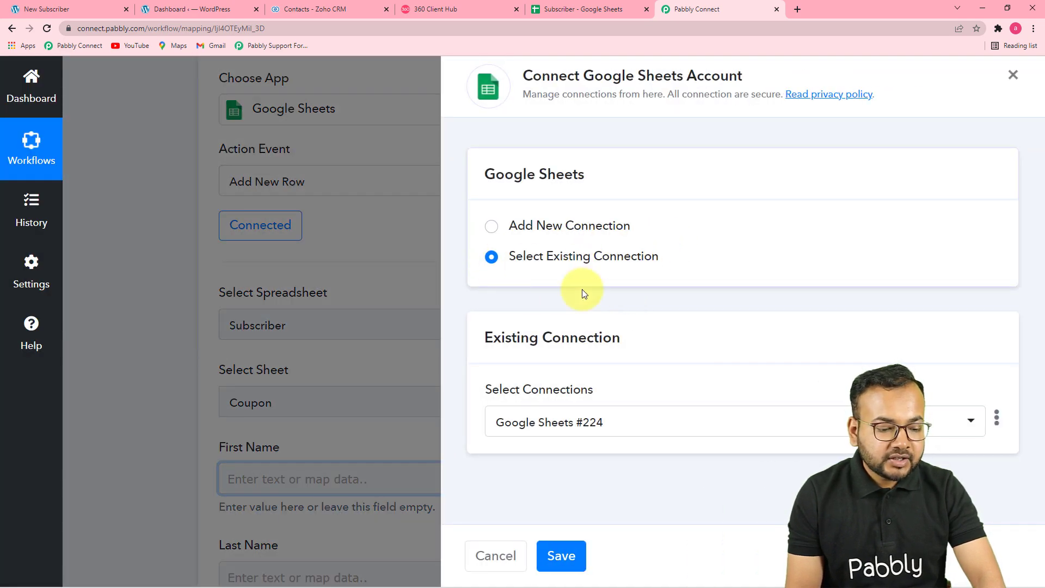
left_click(558, 555)
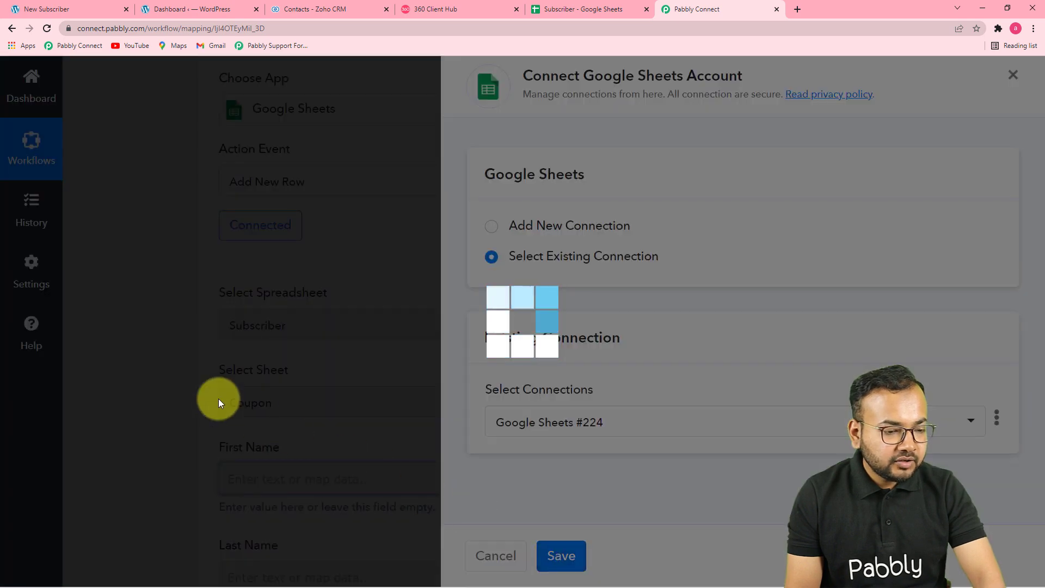
- Map Split Text Result 0 into First Name and Result 1 into Last Name
scroll(218, 398, "down", 4)
scroll(218, 400, "down", 1)
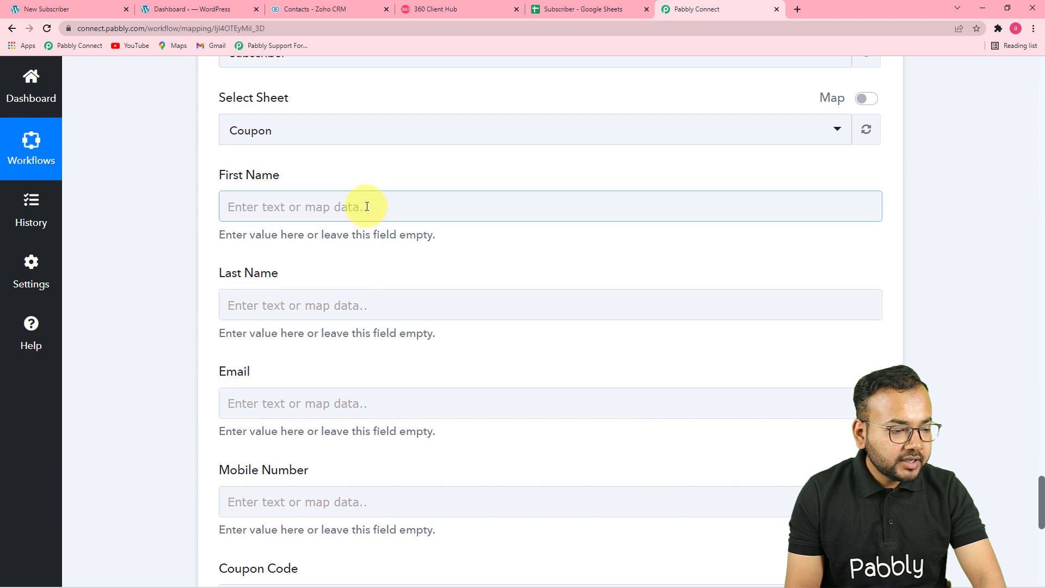
left_click(367, 206)
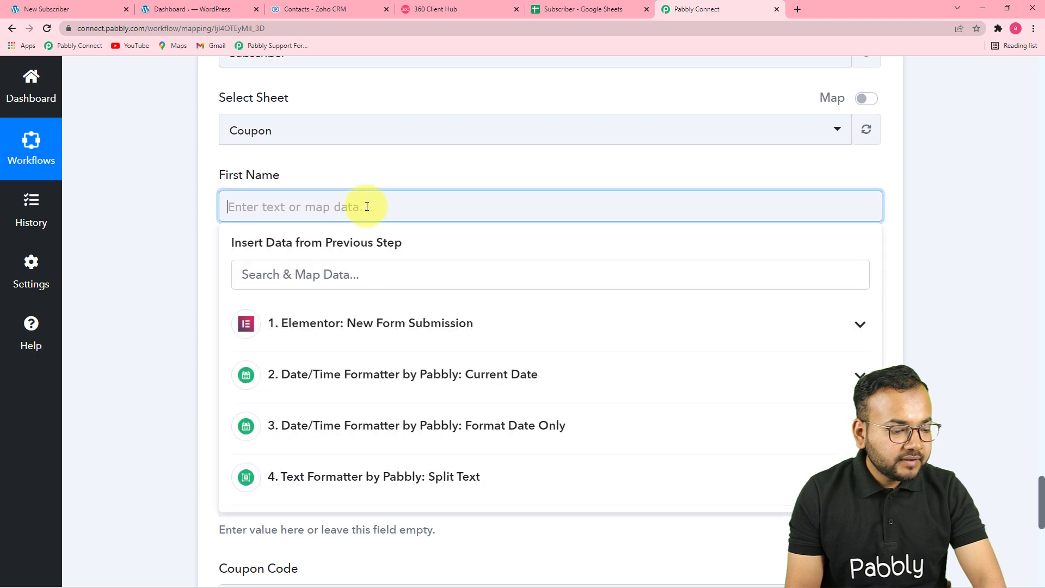
left_click(473, 478)
scroll(381, 506, "down", 1)
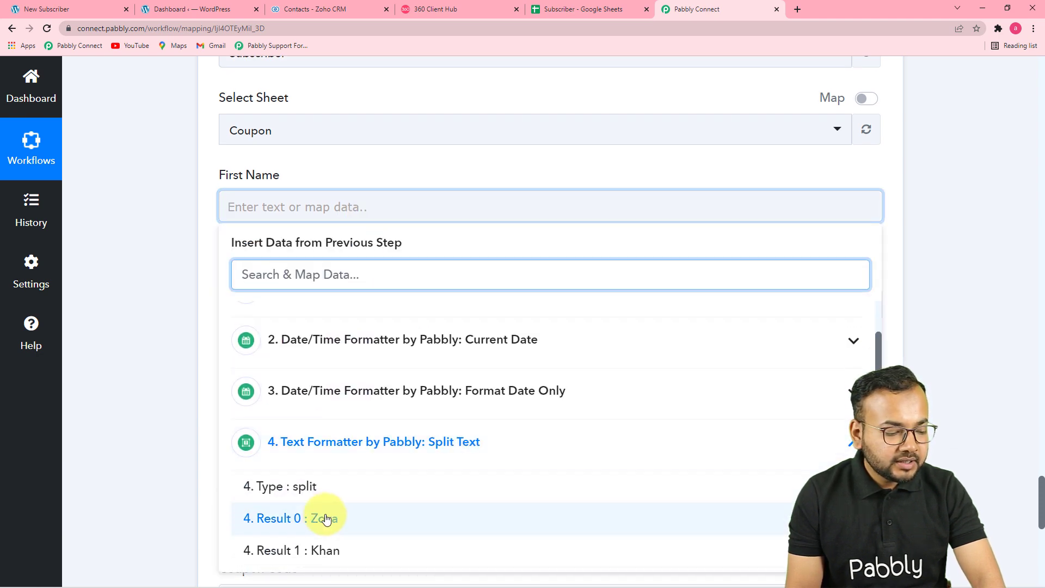
left_click(325, 518)
left_click(162, 361)
scroll(162, 361, "down", 3)
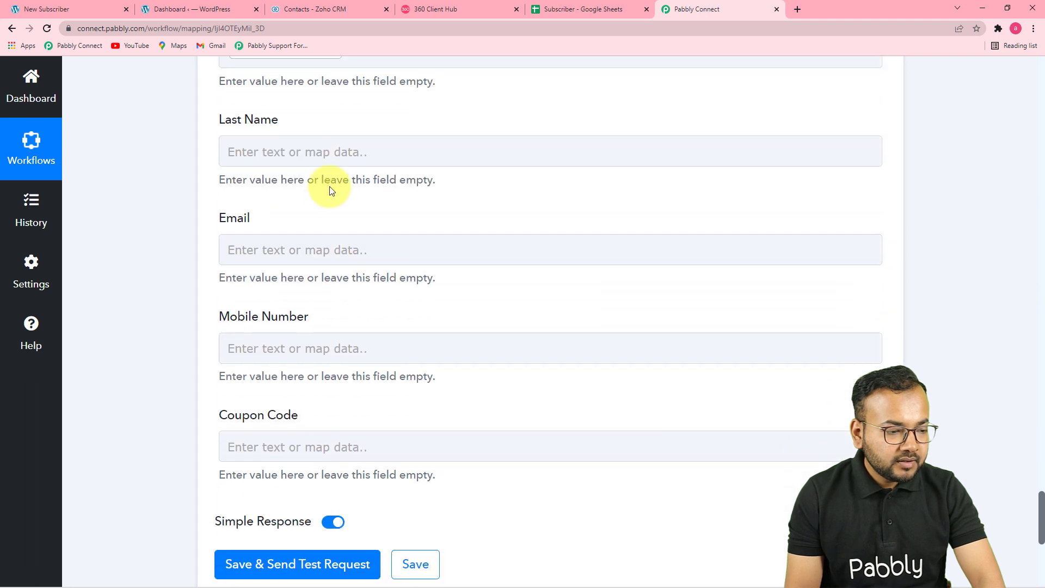
left_click(341, 148)
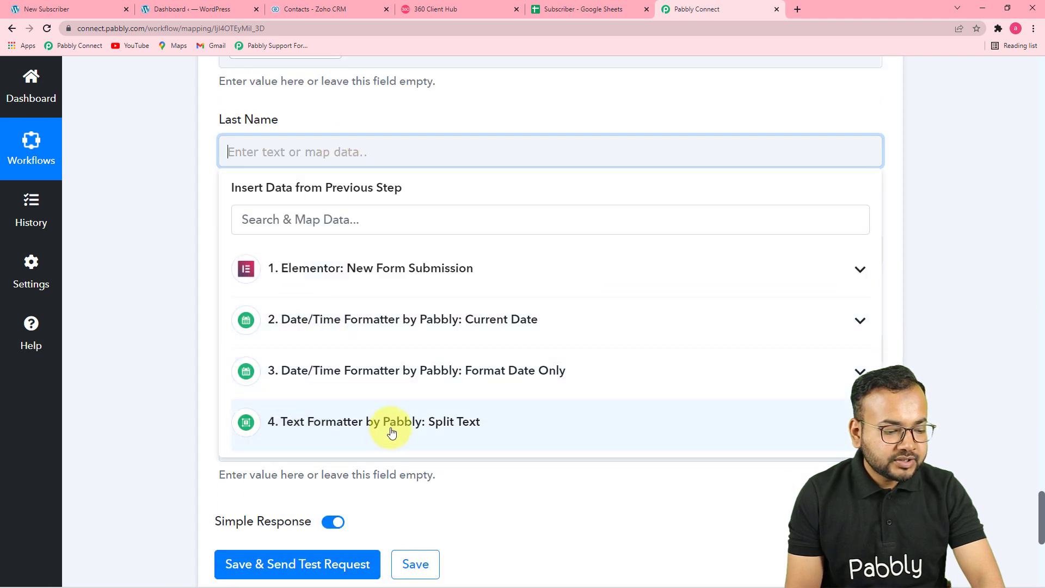
left_click(441, 422)
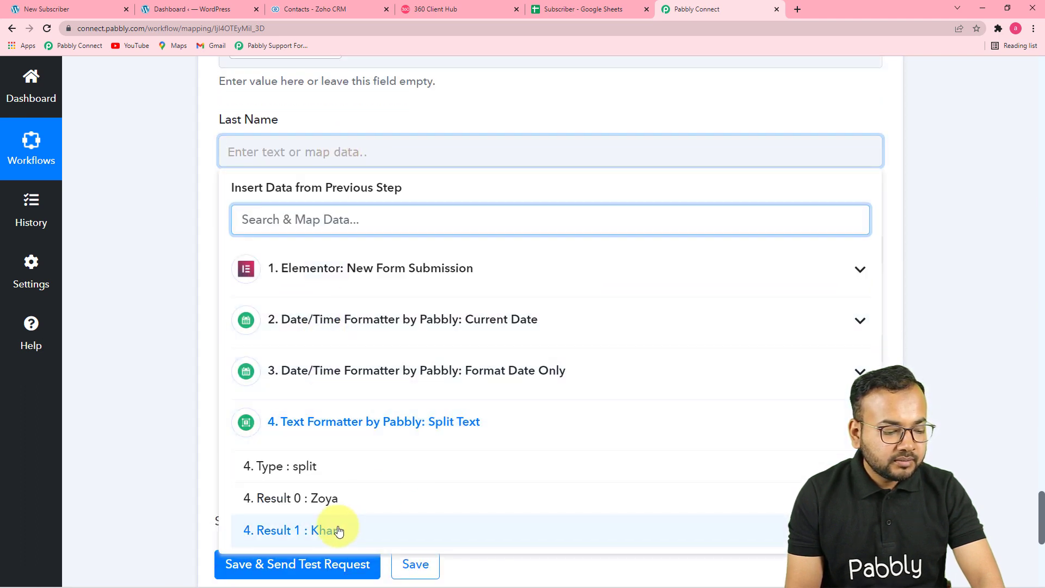
left_click(334, 531)
left_click(166, 355)
- Map the Elementor form's Email and Mobile Number into the Email and Mobile Number columns
scroll(166, 355, "down", 3)
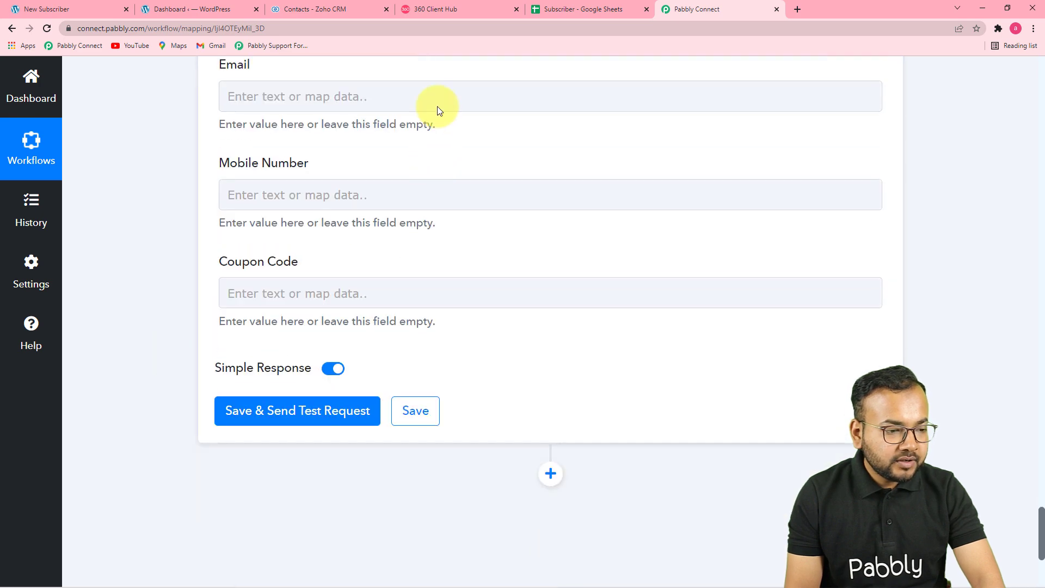
left_click(437, 107)
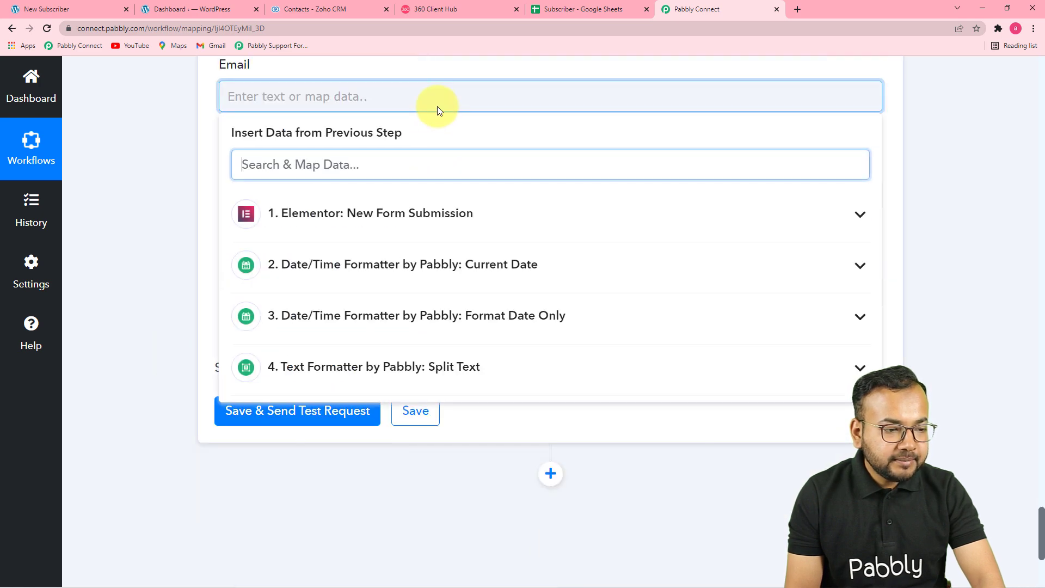
left_click(455, 226)
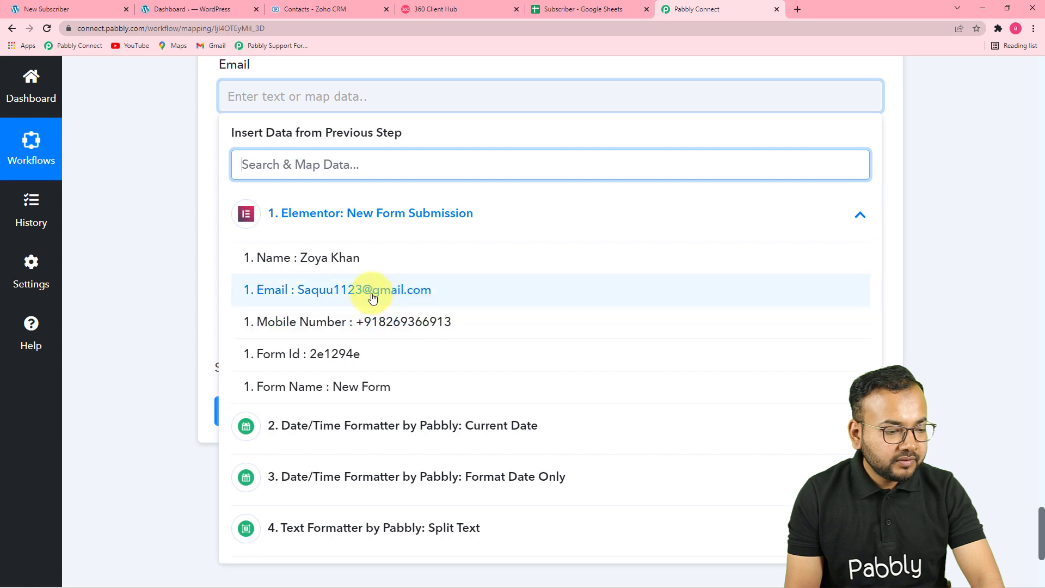
left_click(327, 301)
left_click(205, 256)
left_click(382, 201)
left_click(397, 325)
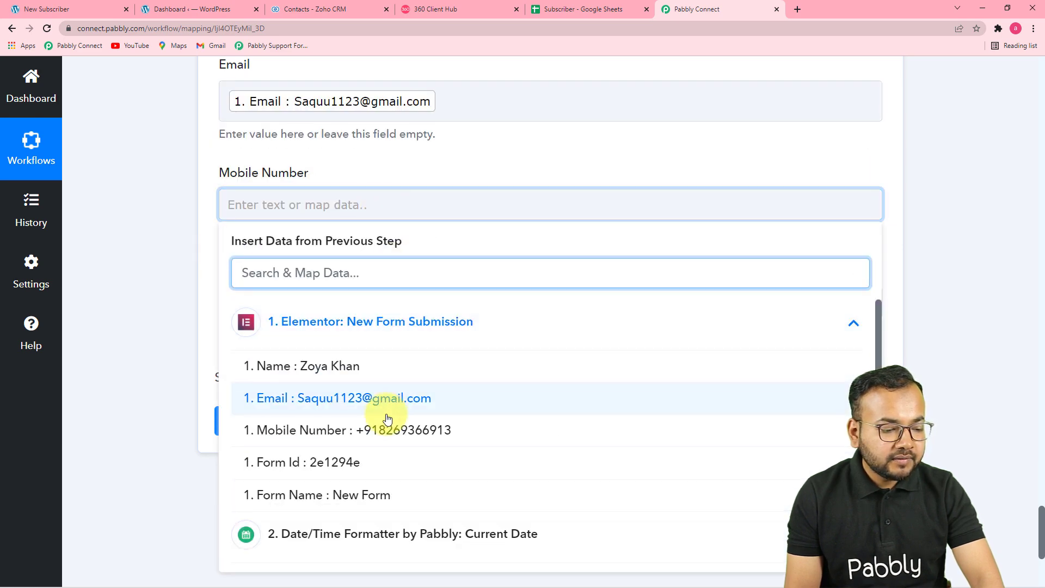
left_click(386, 435)
left_click(187, 316)
- Map the Format Date Only Result into Coupon Code and view the Subscriber spreadsheet
scroll(185, 316, "down", 2)
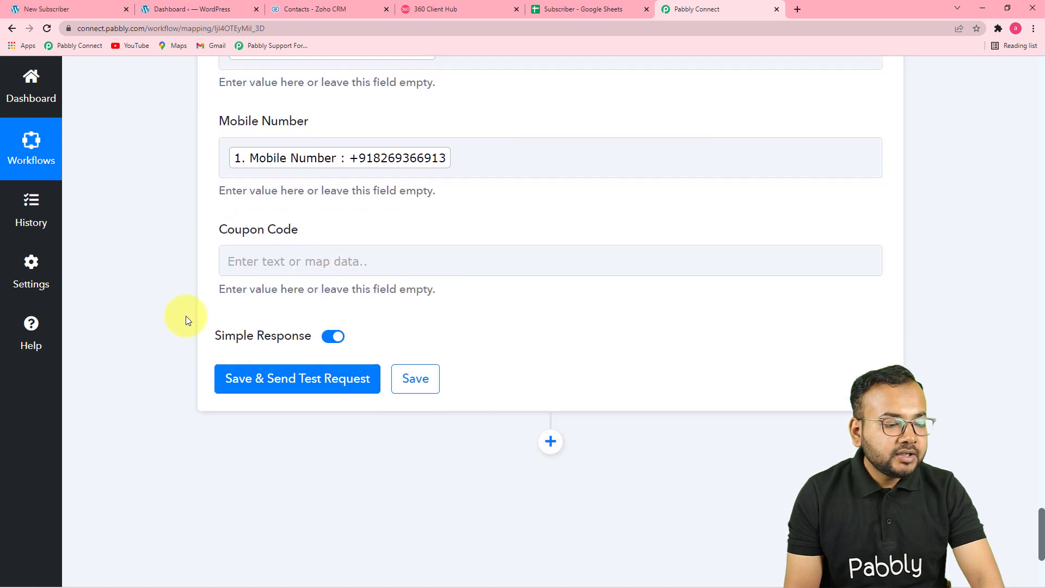
left_click(426, 194)
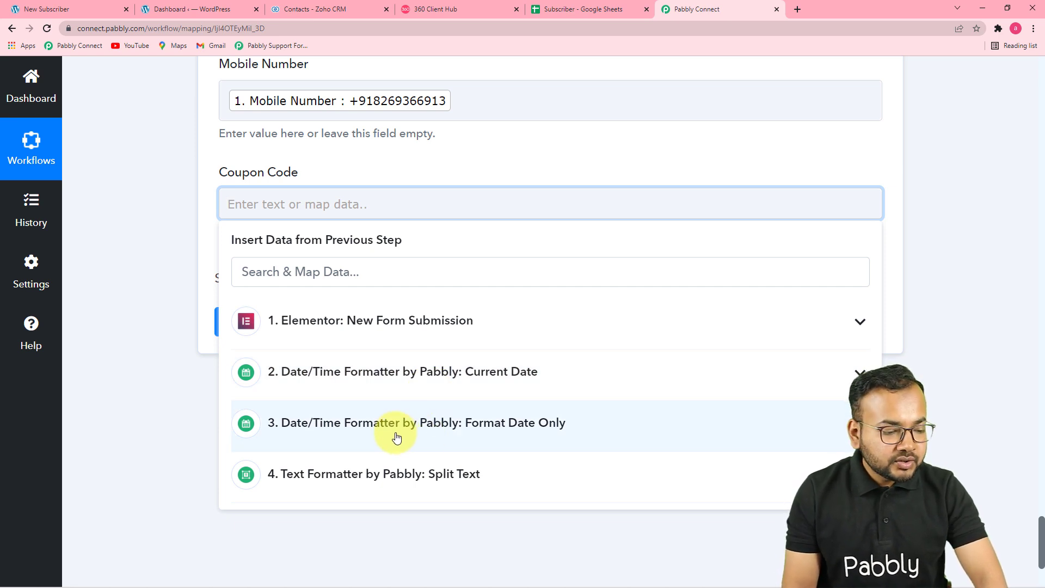
left_click(396, 438)
scroll(395, 436, "down", 1)
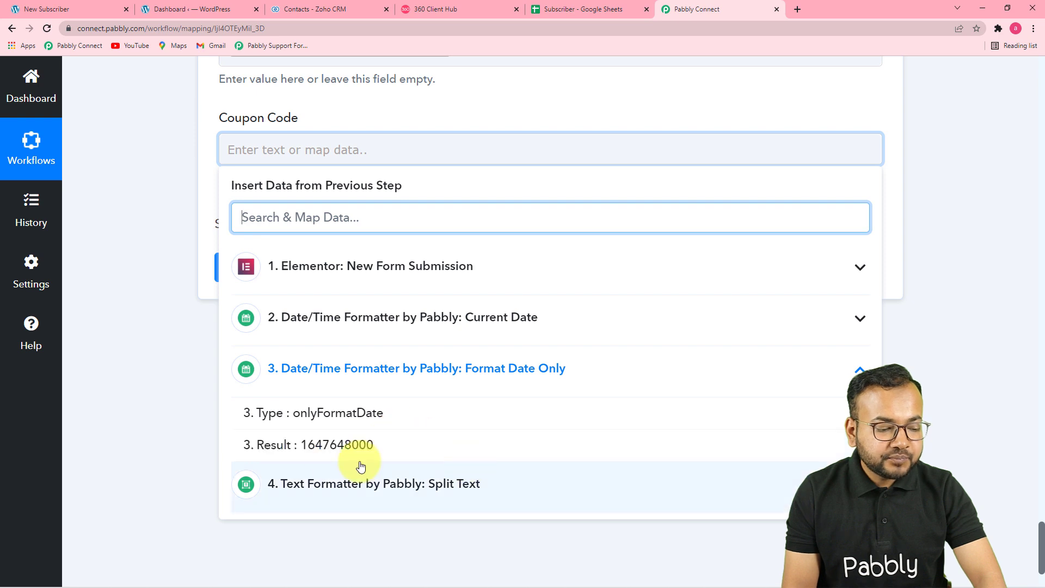
left_click(327, 452)
left_click(169, 347)
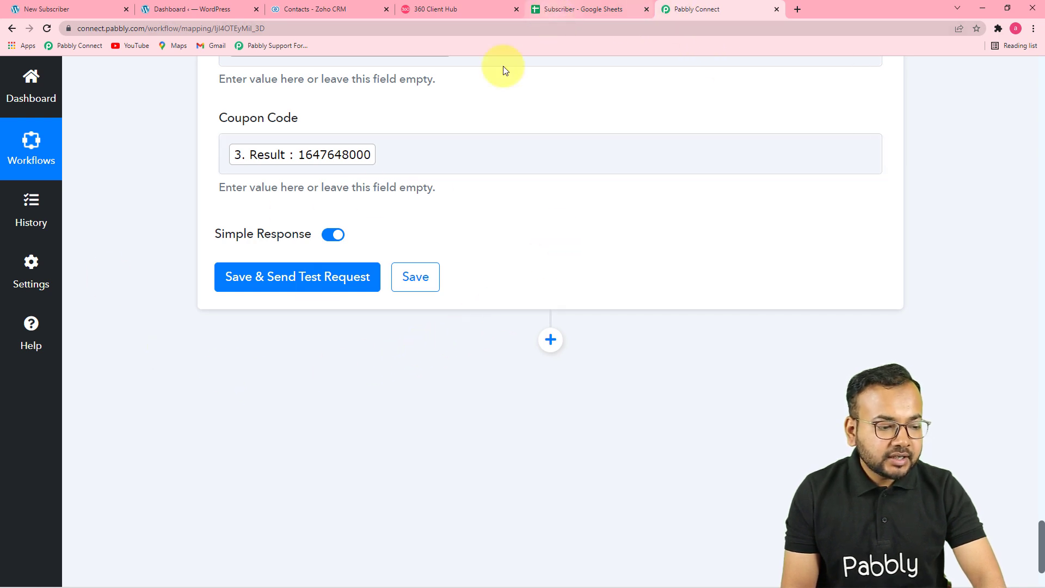
left_click(561, 11)
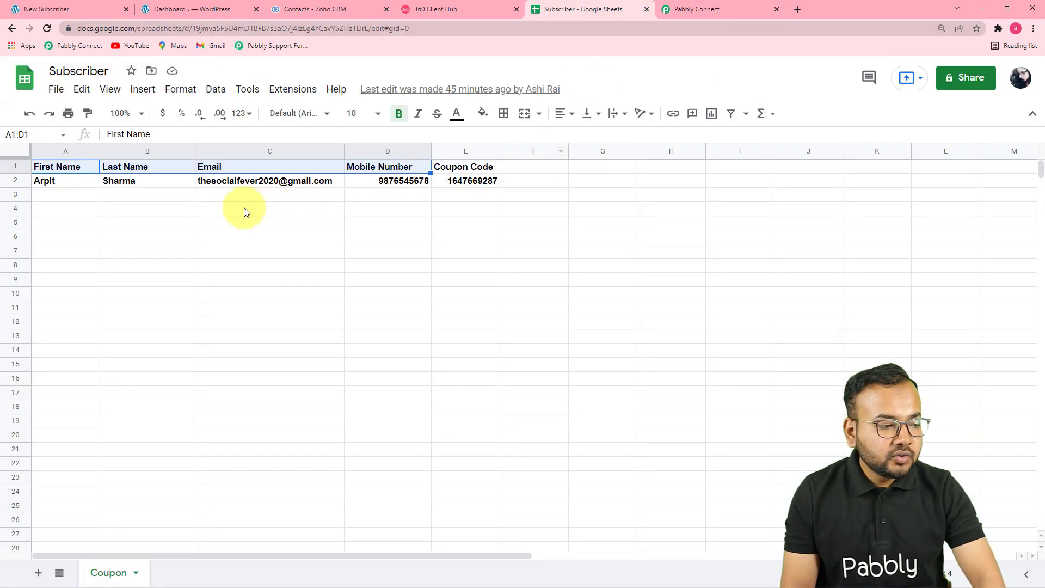
- Save and test the Add New Row step, confirming the new row 3 in the Coupon sheet
left_click(683, 14)
left_click(298, 281)
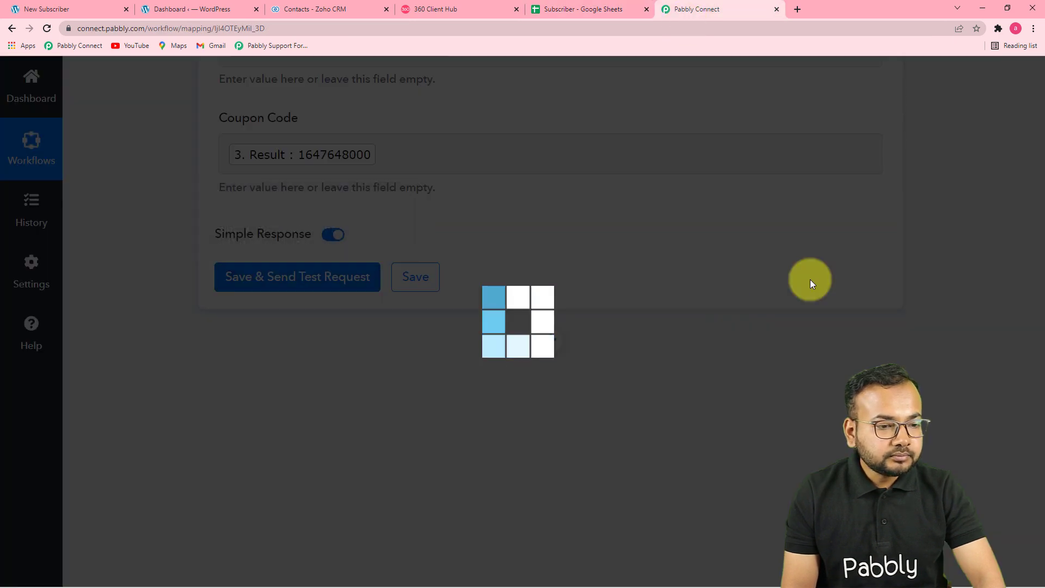
scroll(810, 279, "down", 5)
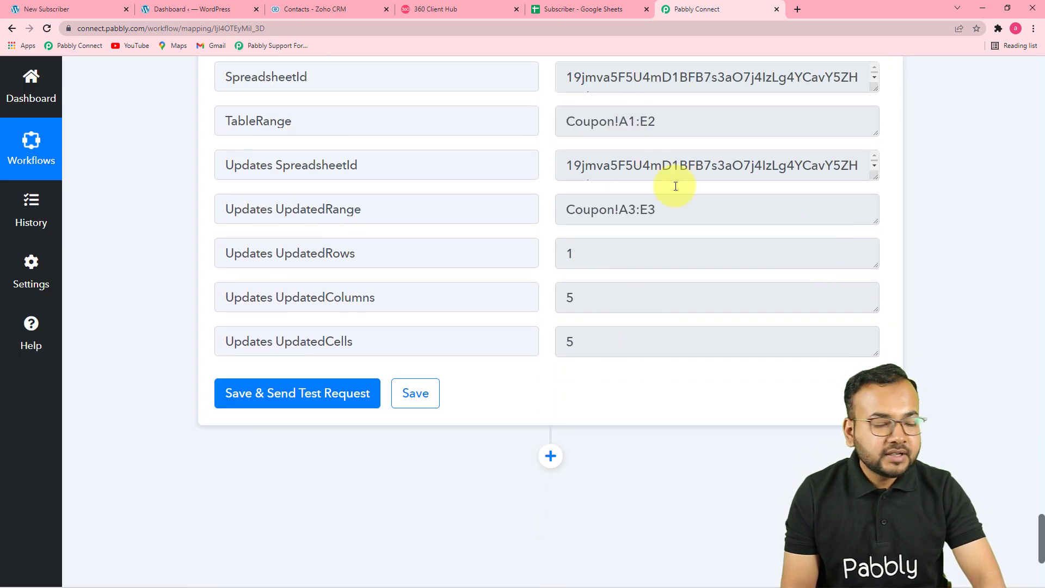
left_click(604, 10)
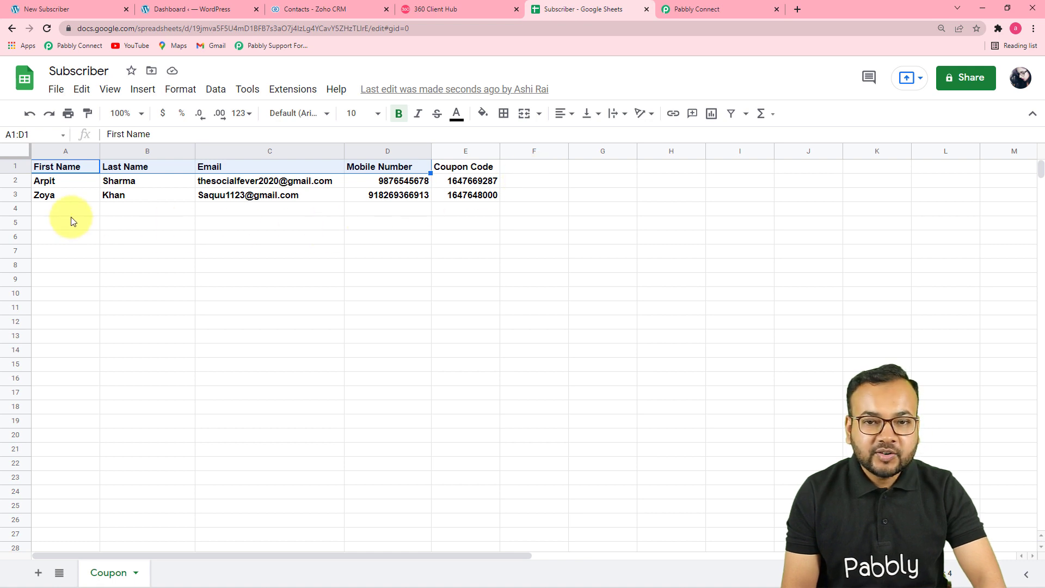
left_click(702, 16)
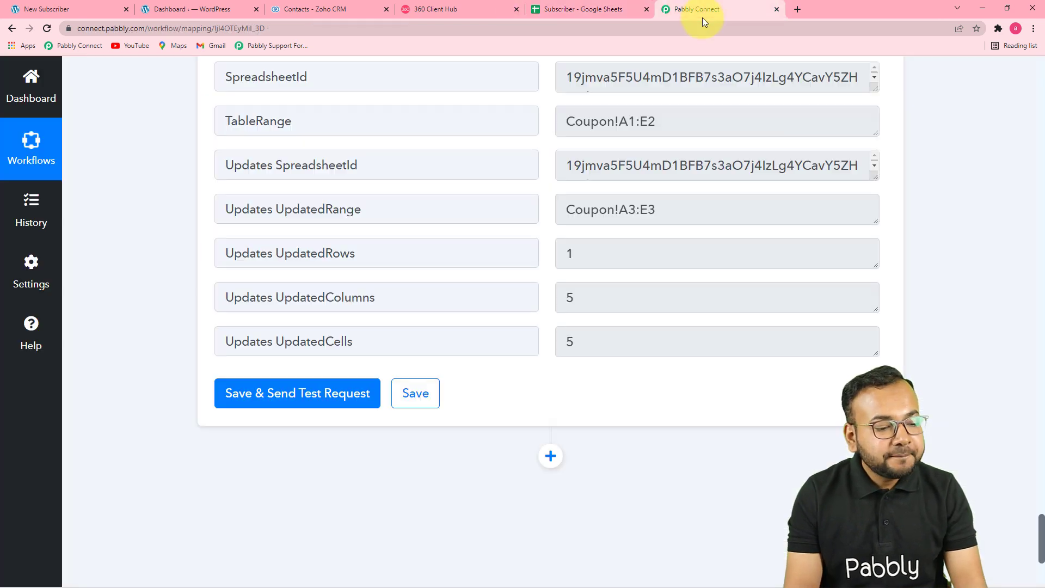
scroll(751, 180, "down", 4)
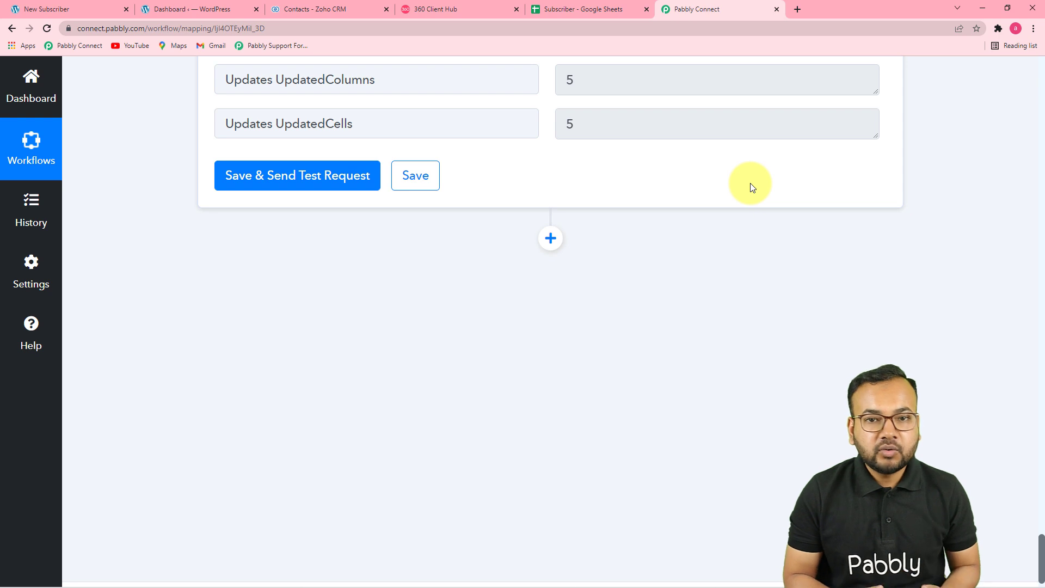
- Glance at the Subscriber spreadsheet, then view Zoho CRM's Contacts list with 0 records
left_click(585, 9)
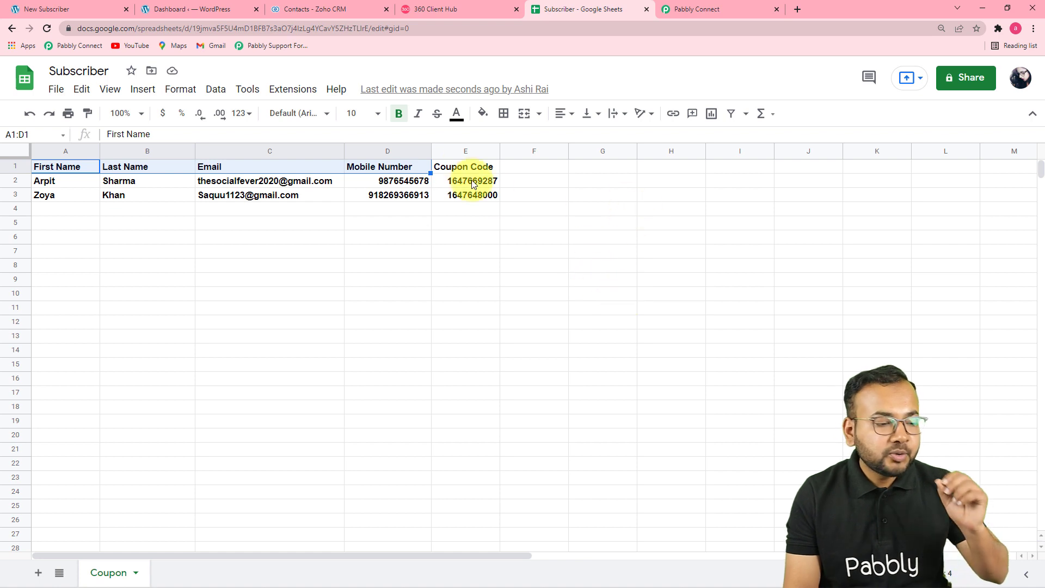
left_click(328, 10)
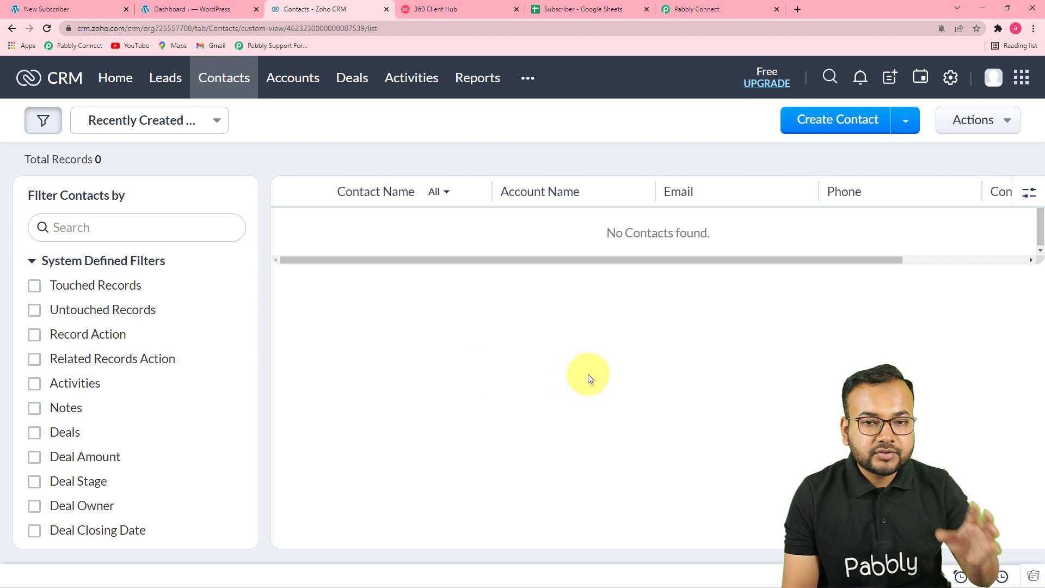
- Add a Zoho CRM action step using the Create Contact event
left_click(720, 9)
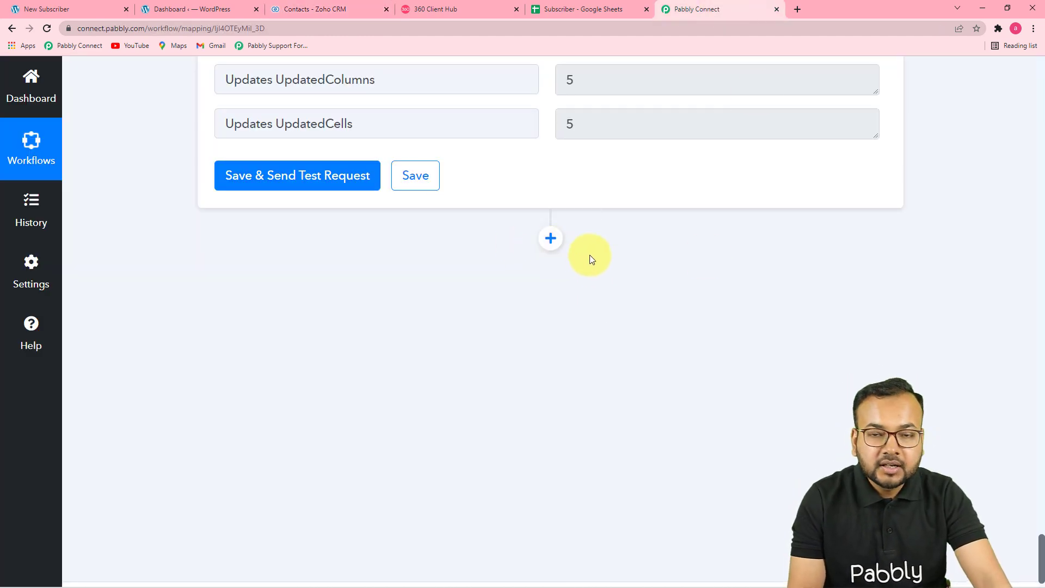
left_click(550, 239)
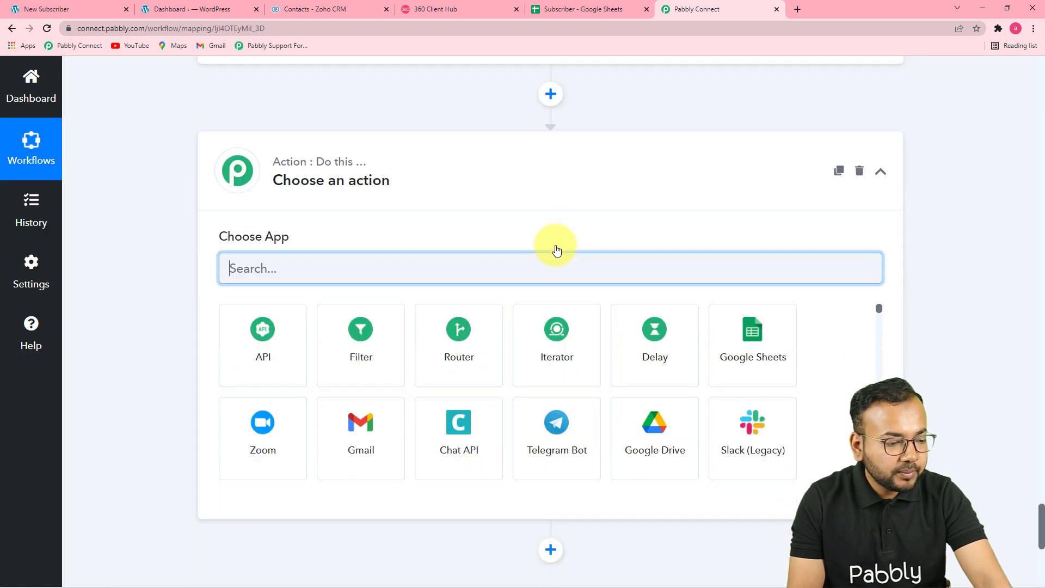
type("zo")
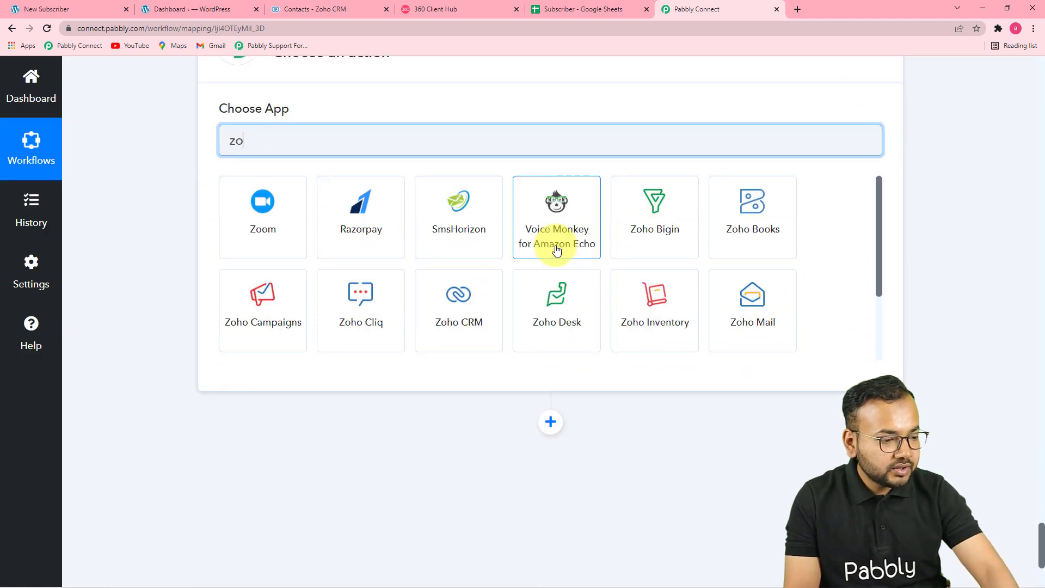
type("ho")
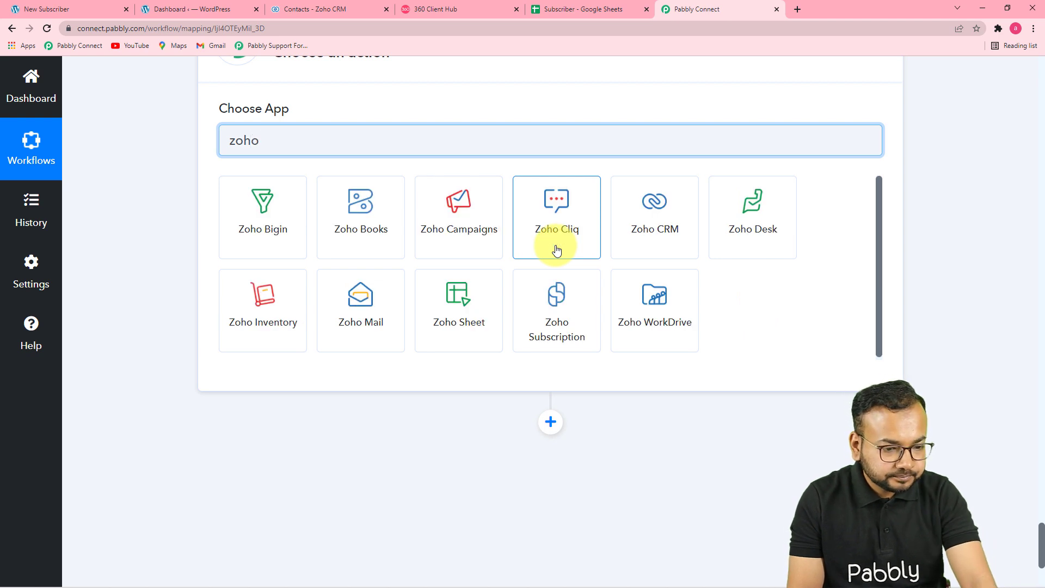
left_click(657, 237)
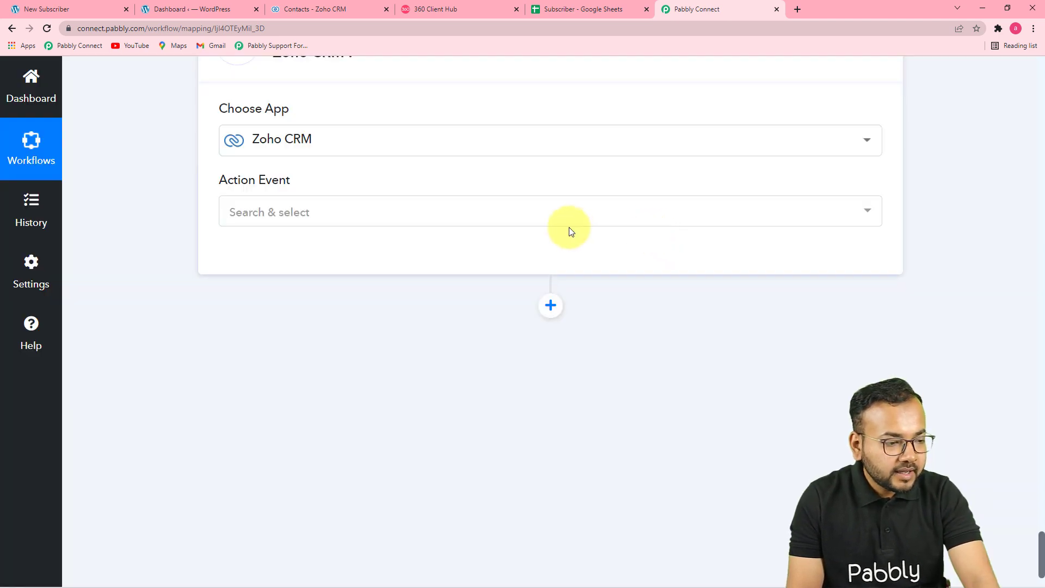
left_click(565, 220)
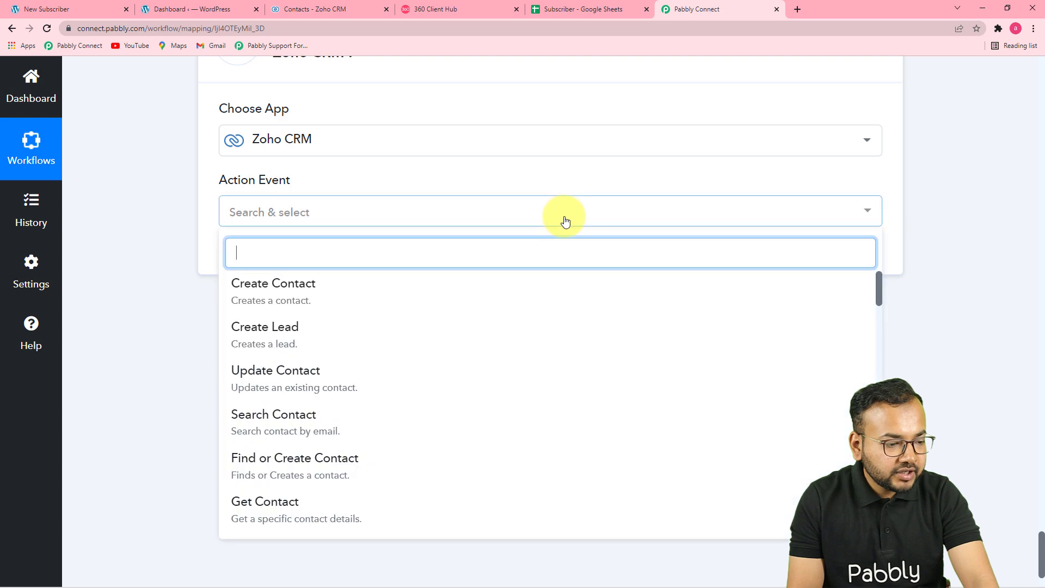
left_click(396, 305)
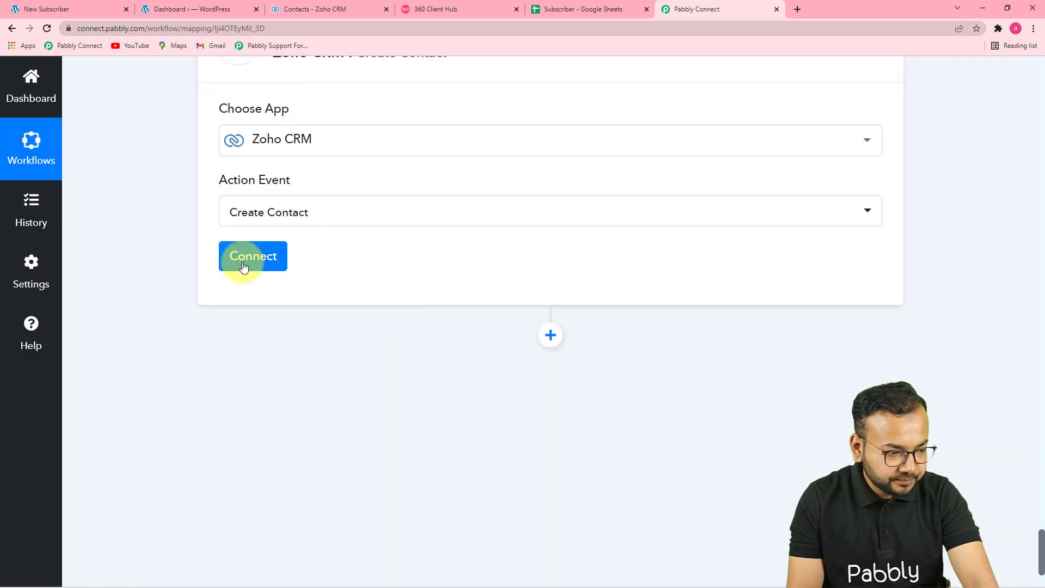
- Start a new Zoho CRM connection and enter zoho.com as its domain
left_click(235, 255)
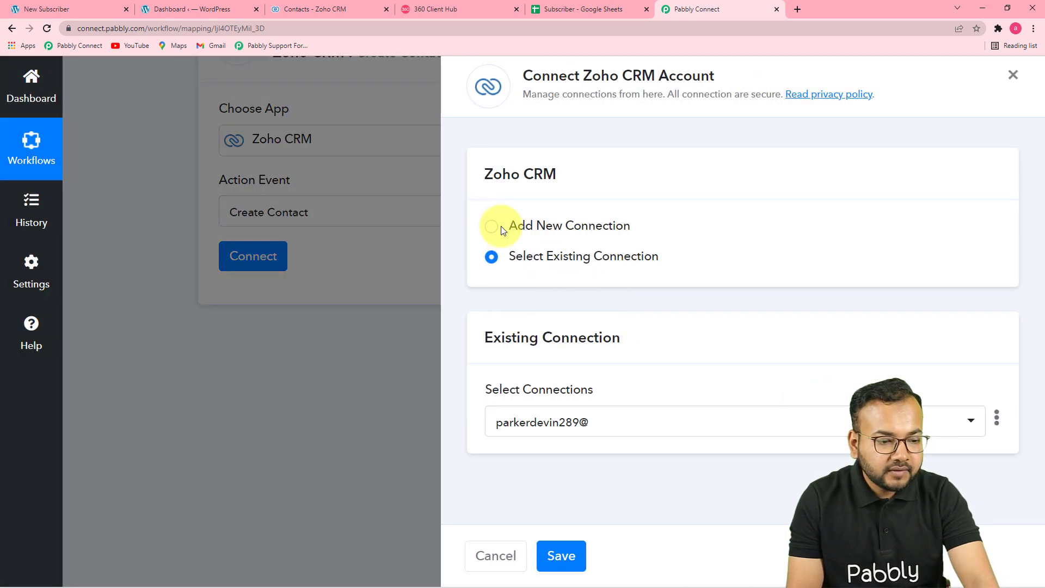
left_click(492, 227)
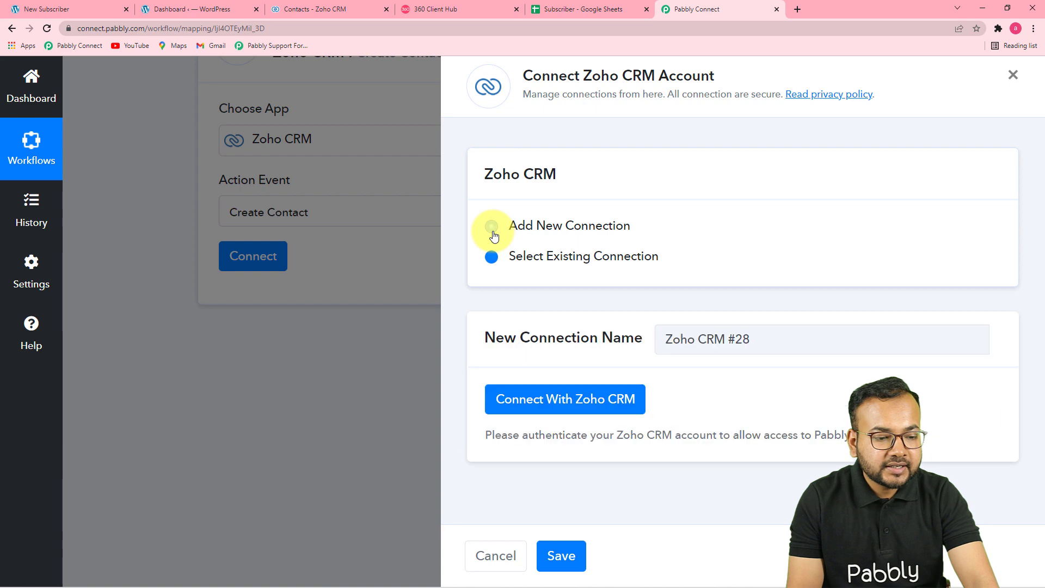
left_click(538, 409)
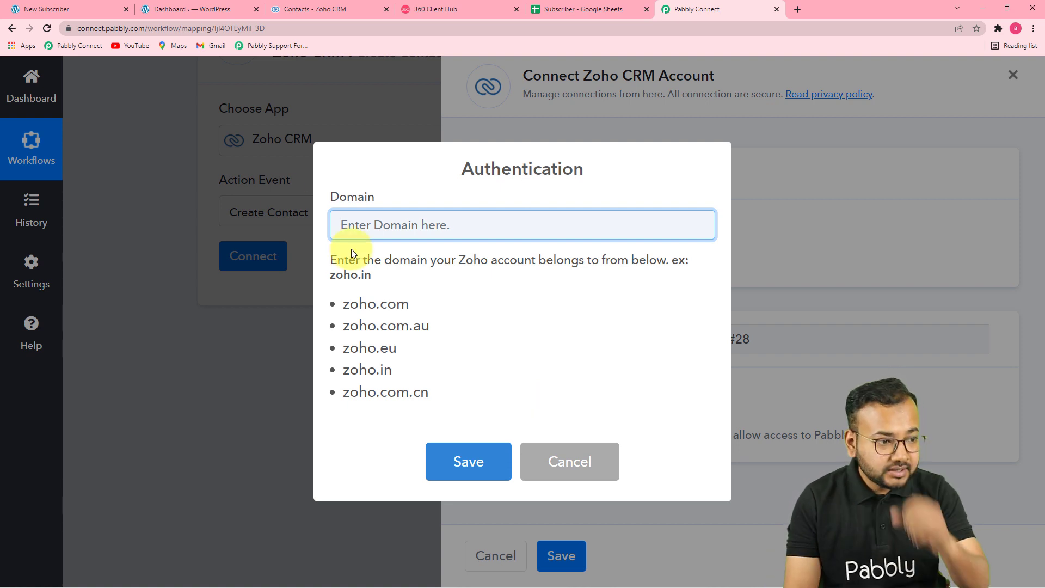
left_click(347, 12)
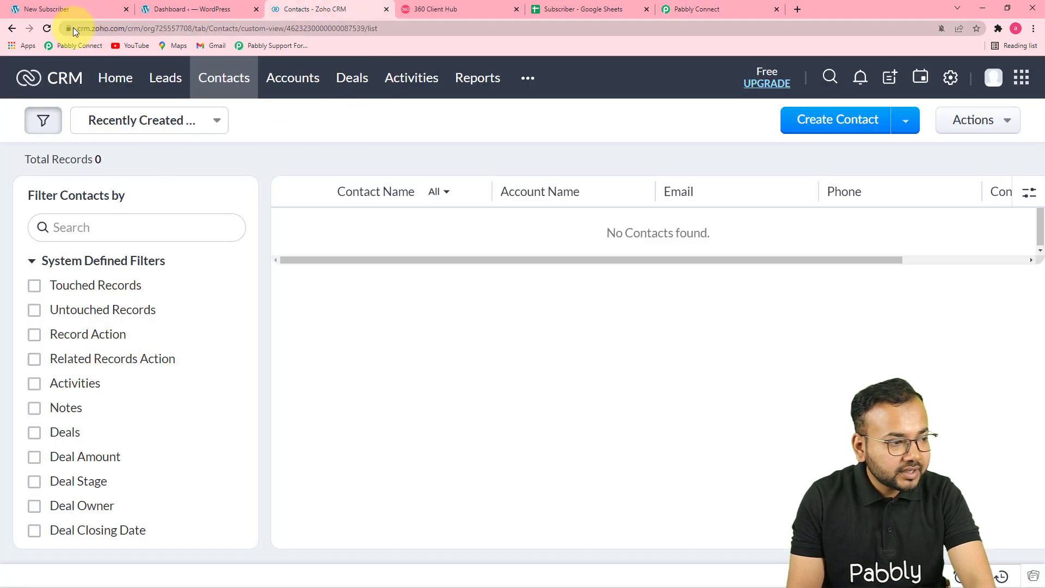
left_click(670, 10)
left_click_drag(343, 305, 391, 306)
right_click(408, 305)
left_click(422, 315)
right_click(391, 224)
left_click(421, 317)
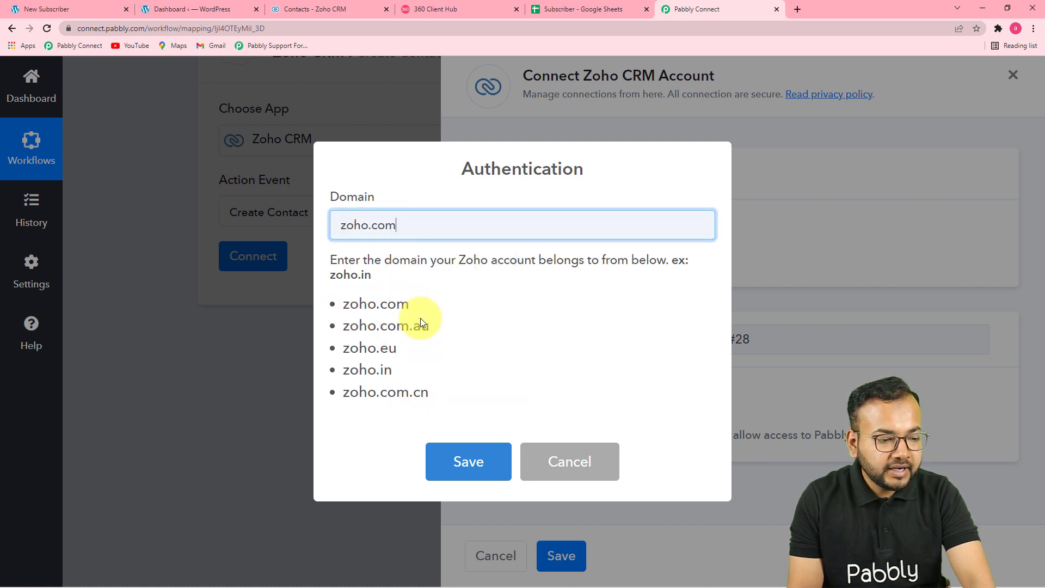
- Save the domain and accept Zoho's authorization permissions for Pabbly Connect
left_click(474, 459)
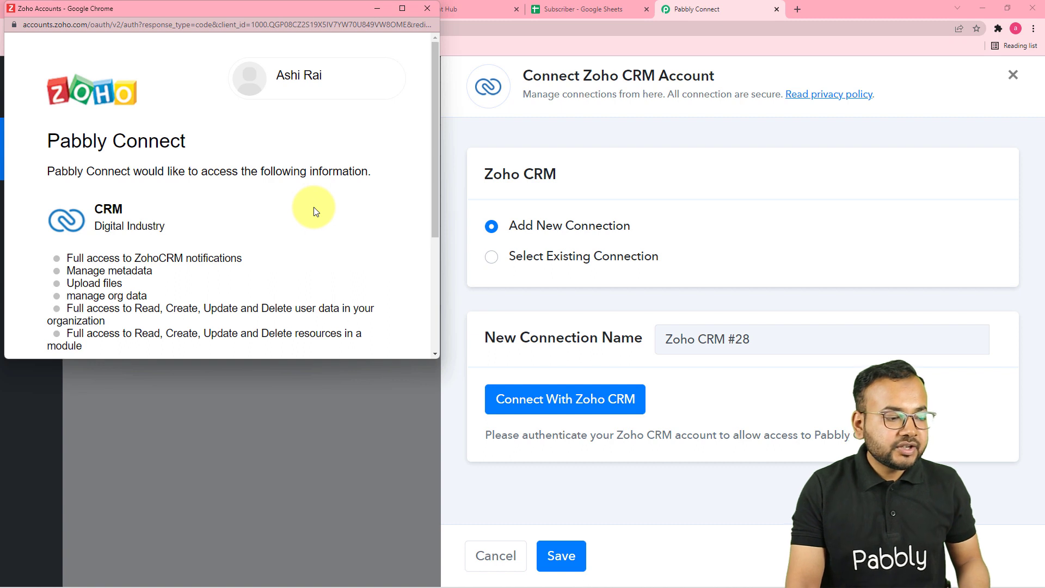
scroll(314, 209, "down", 1)
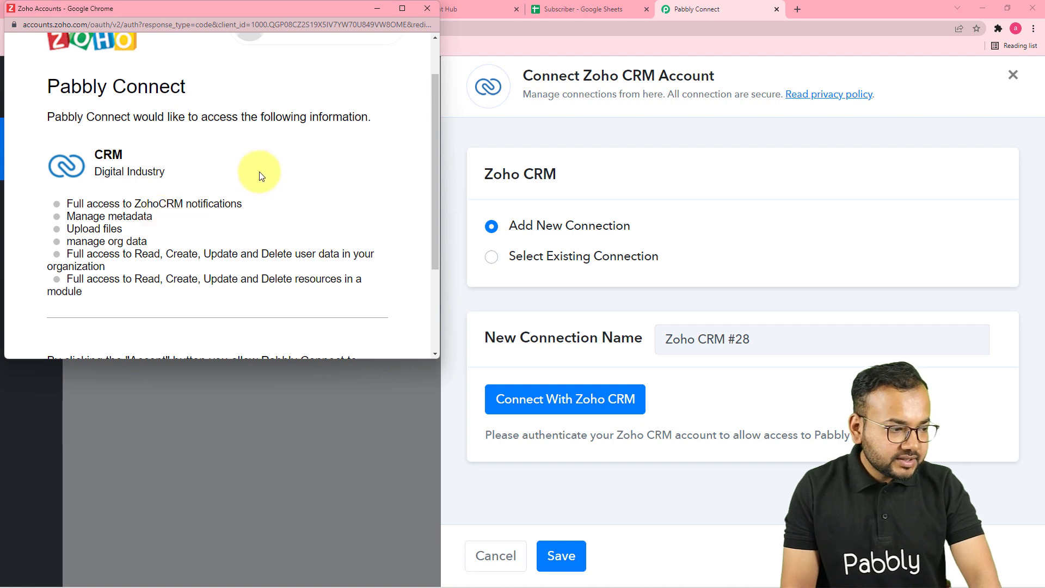
scroll(259, 171, "down", 2)
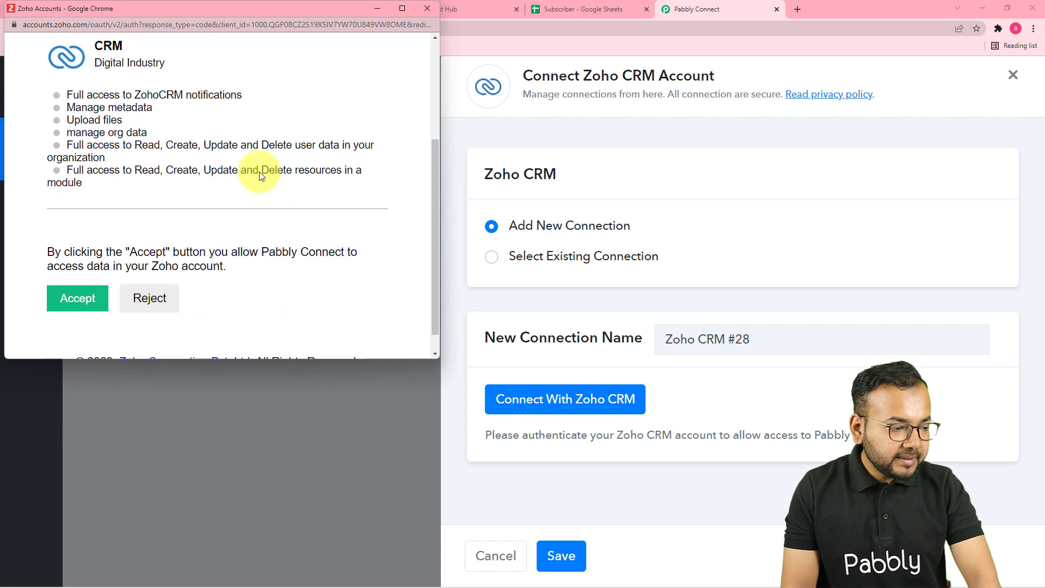
left_click(76, 282)
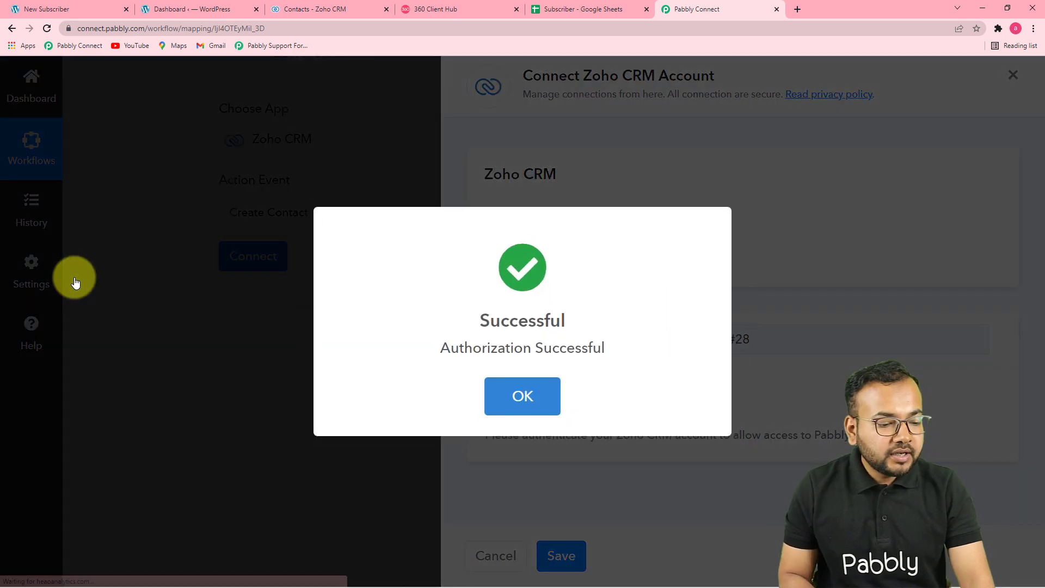
- Choose Online Store in the Zoho contact's Lead Source dropdown
scroll(76, 281, "down", 3)
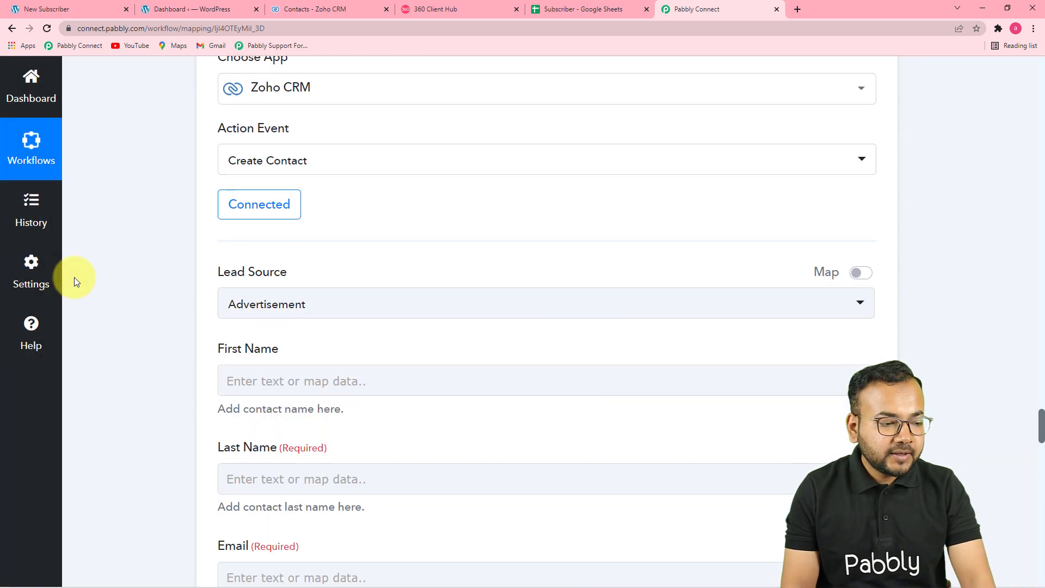
scroll(74, 277, "up", 1)
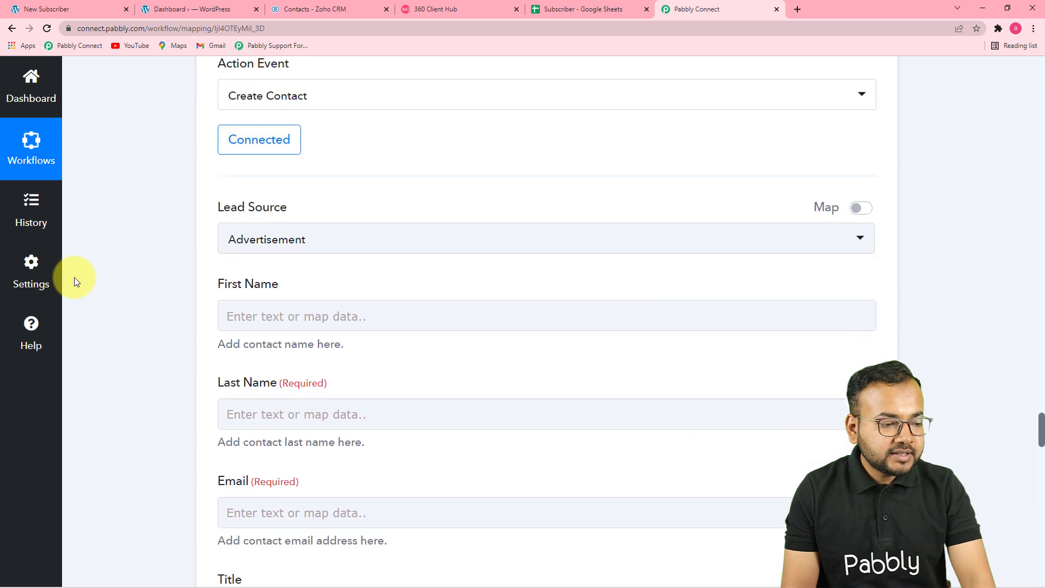
scroll(351, 244, "down", 1)
left_click(316, 193)
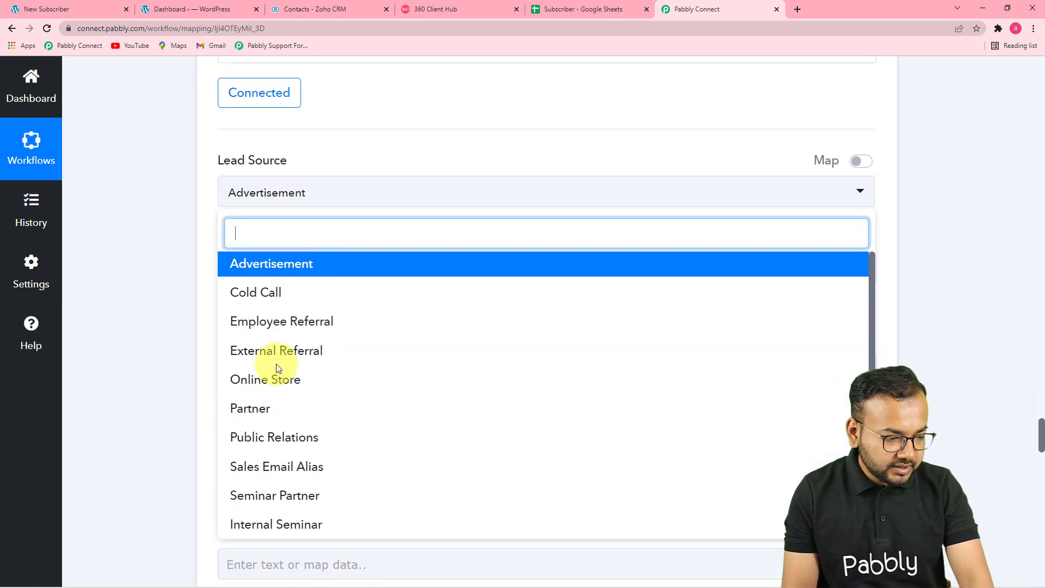
scroll(289, 415, "down", 1)
scroll(286, 415, "down", 4)
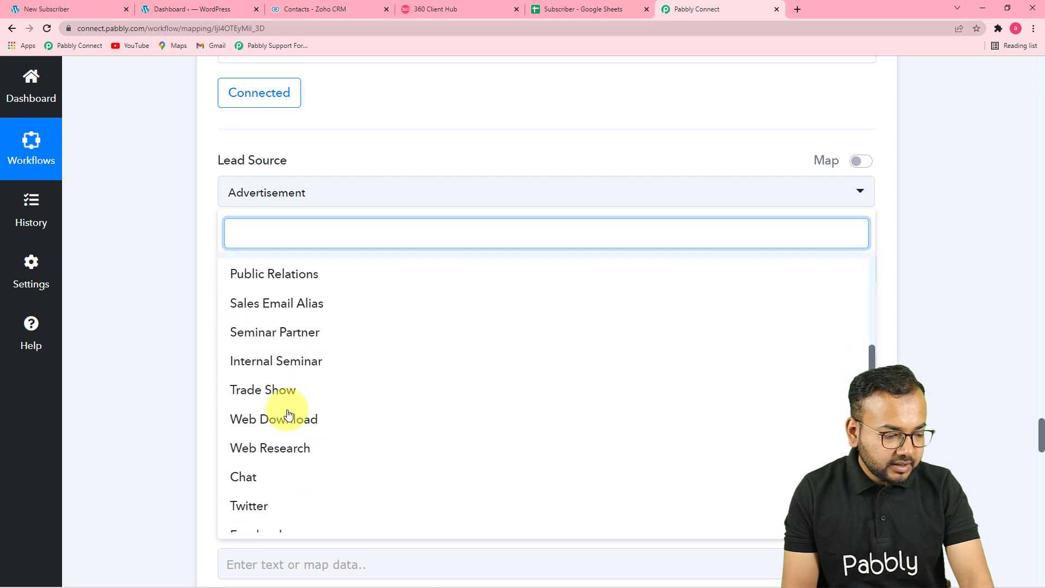
scroll(305, 435, "up", 4)
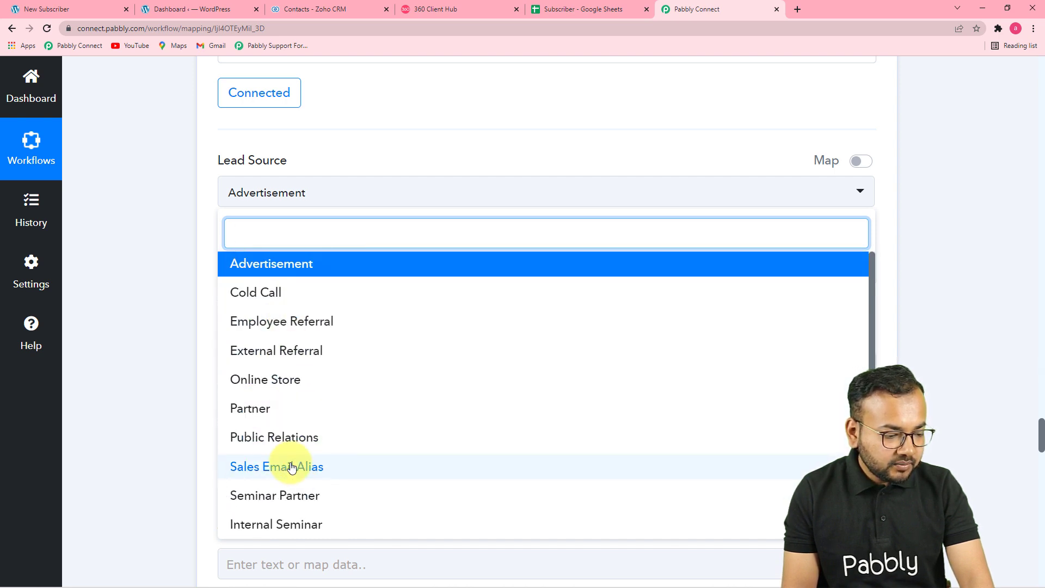
left_click(257, 382)
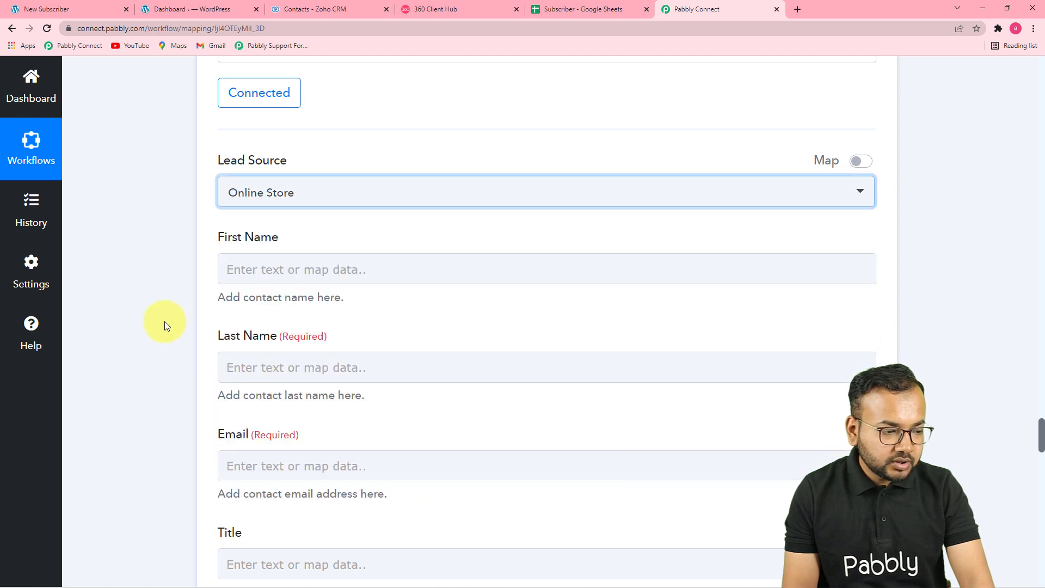
left_click(389, 273)
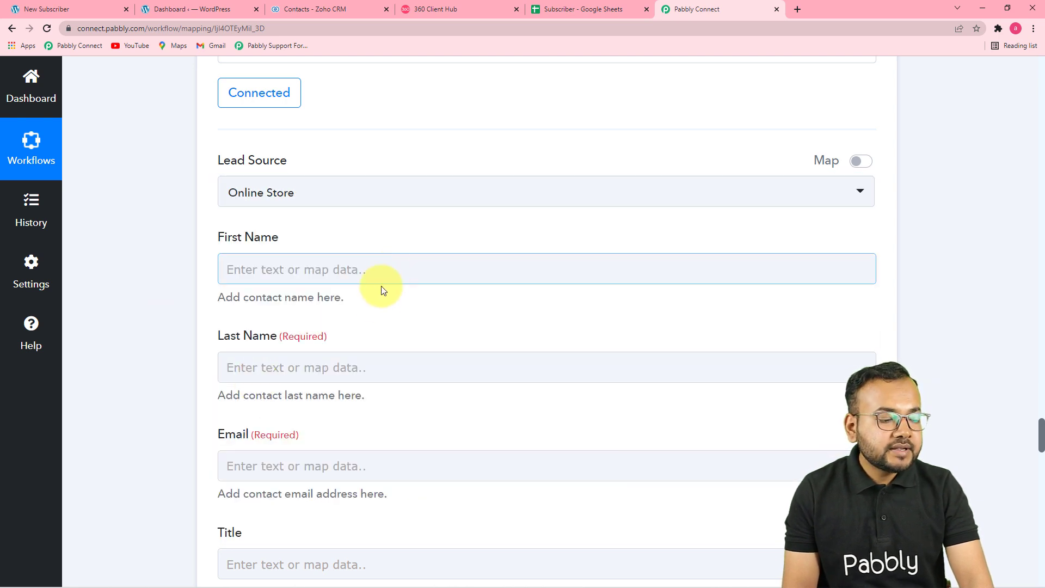
- Map Split Text Result 0 into the Zoho contact's First Name
scroll(343, 374, "down", 4)
left_click(338, 445)
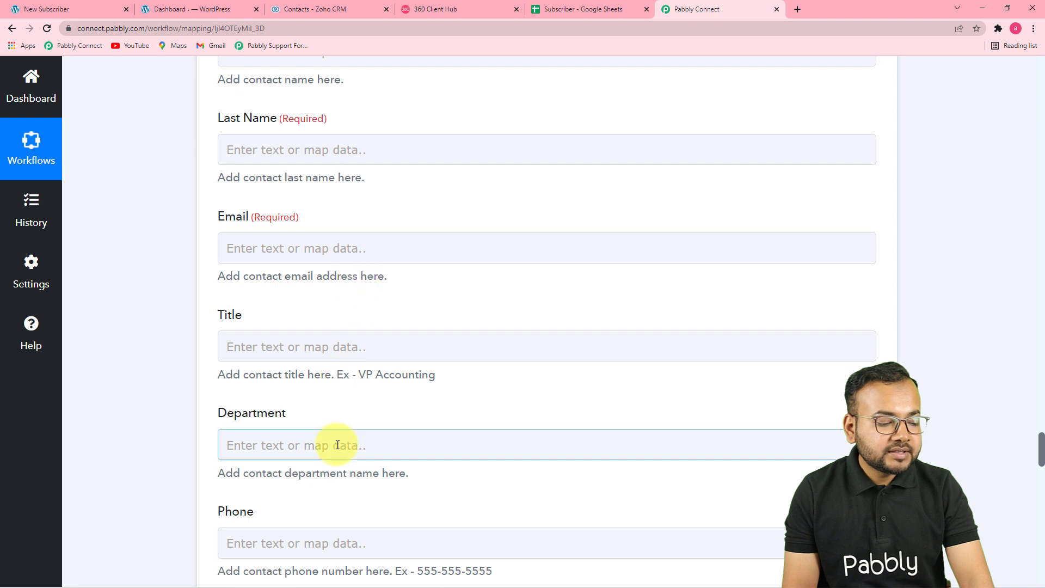
scroll(337, 444, "up", 3)
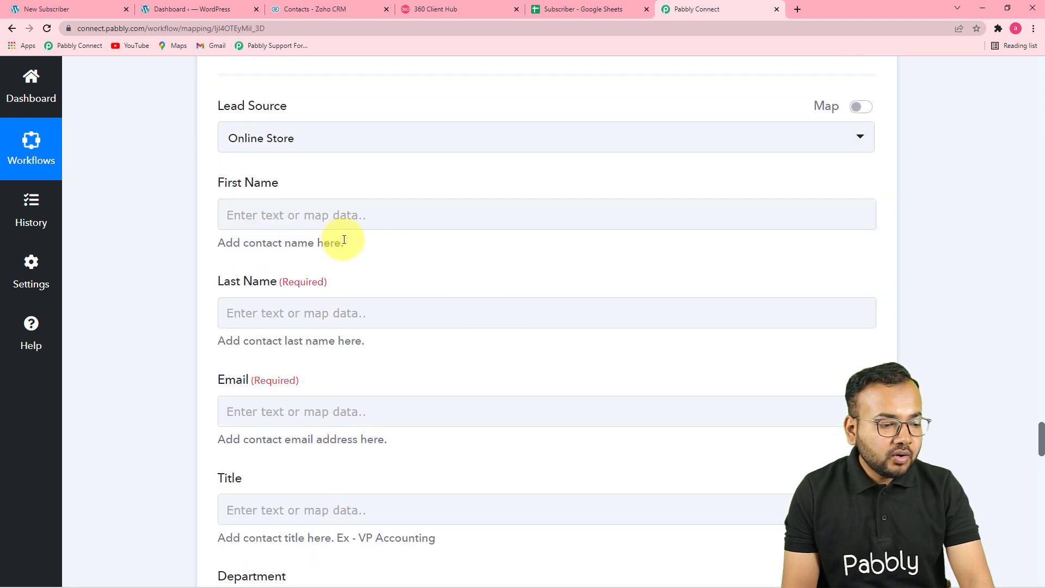
left_click(552, 210)
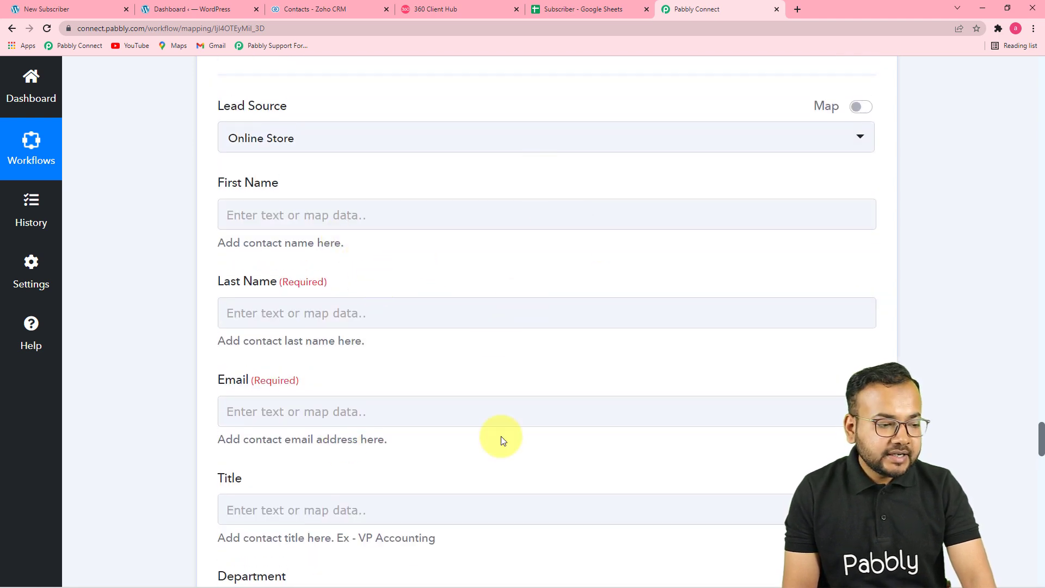
left_click(500, 421)
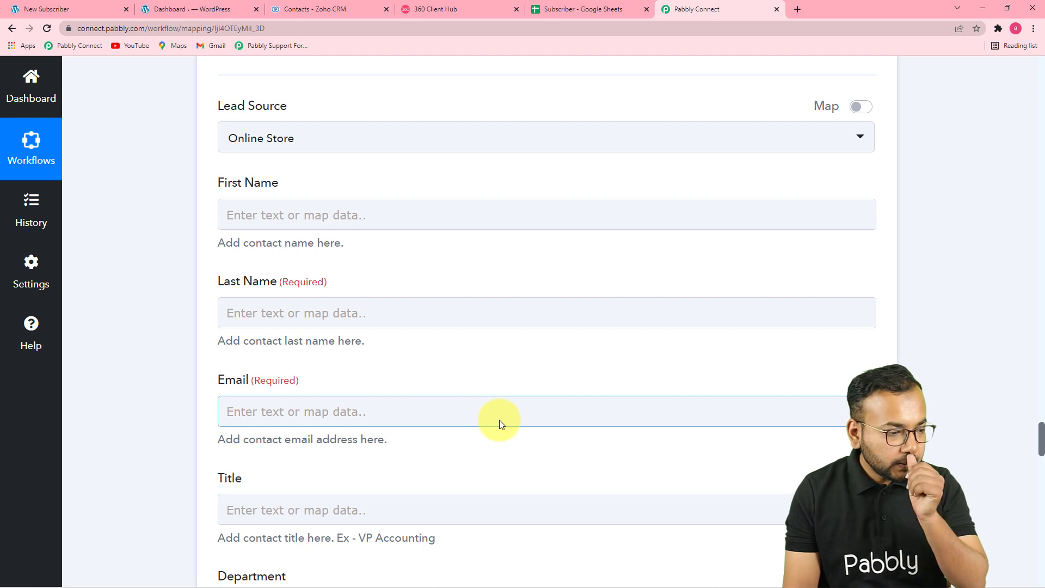
left_click(419, 210)
scroll(424, 283, "down", 3)
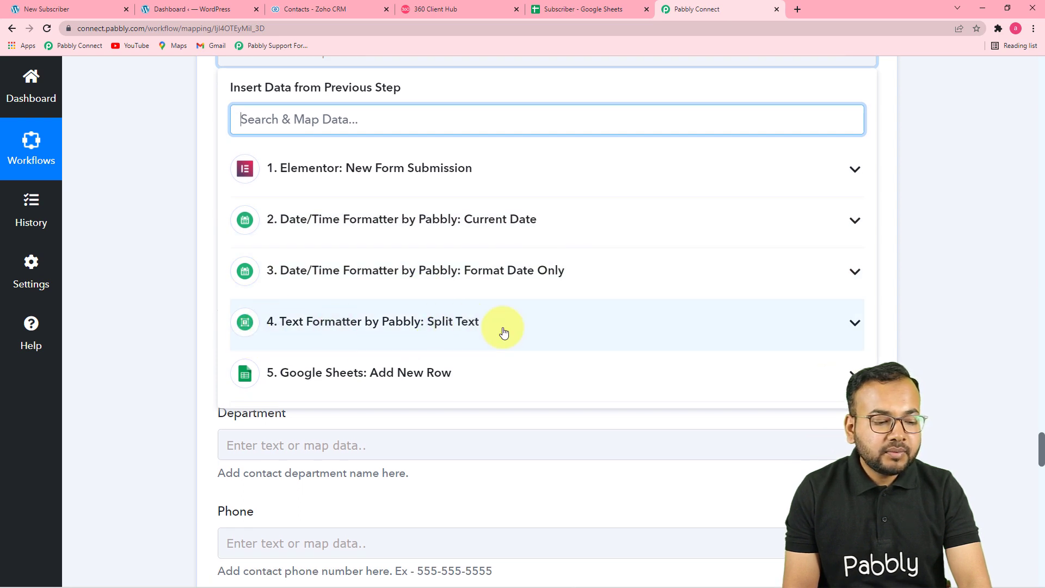
left_click(320, 334)
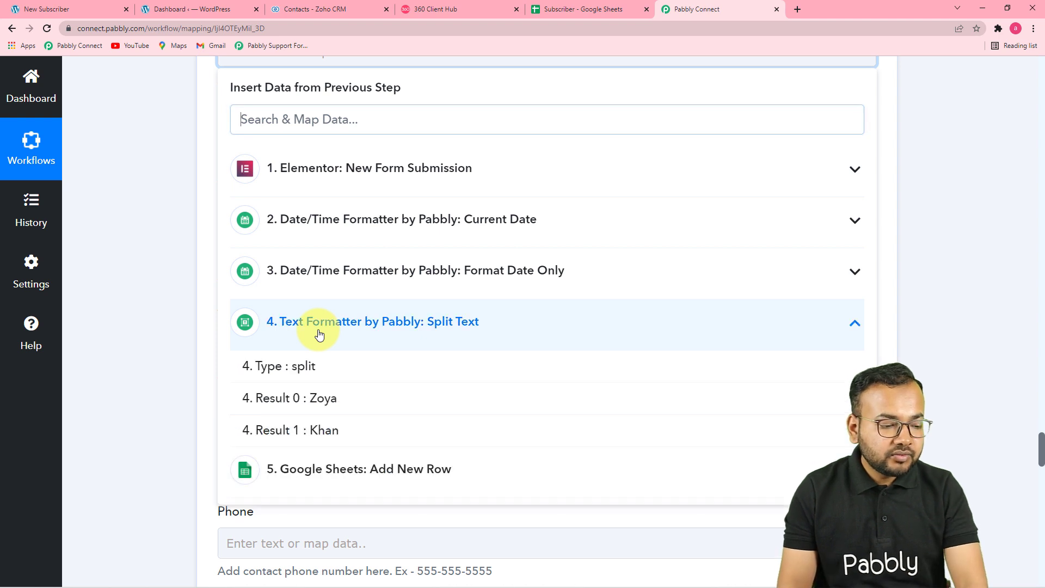
left_click(296, 400)
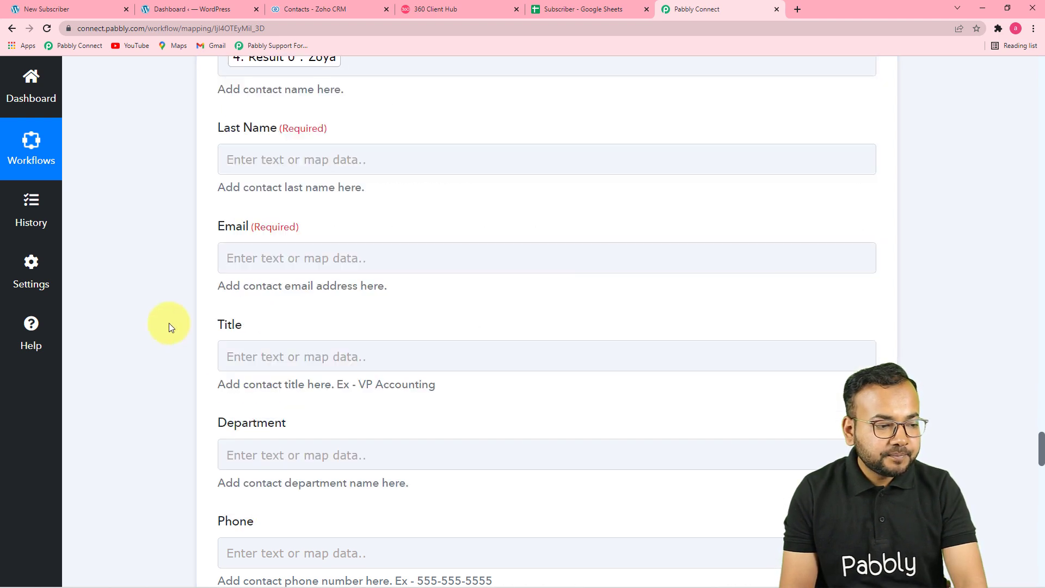
- Map Split Text Result 1 into Last Name and the form's Email into Email
left_click(374, 161)
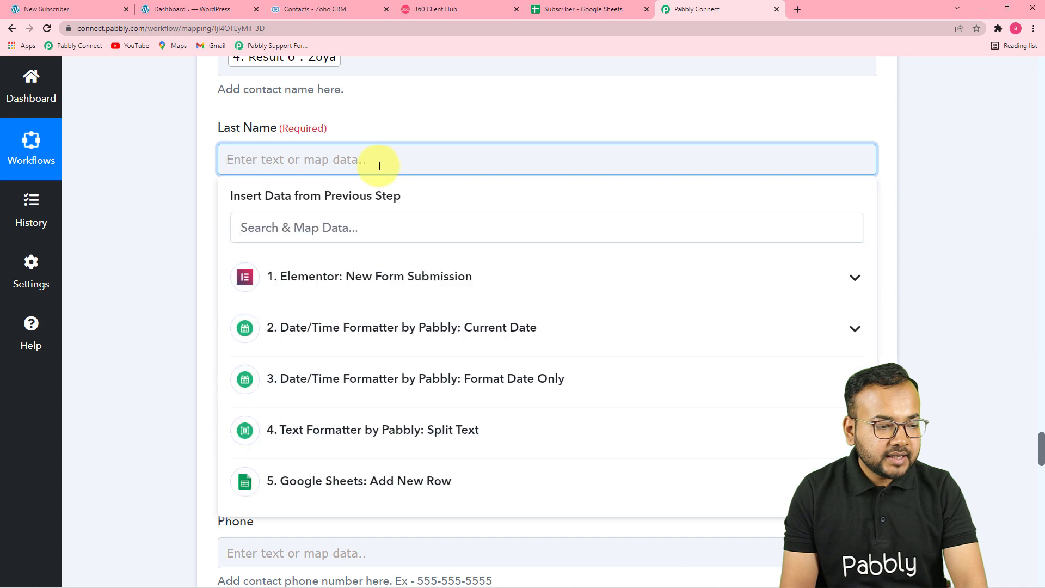
left_click(373, 431)
left_click(256, 539)
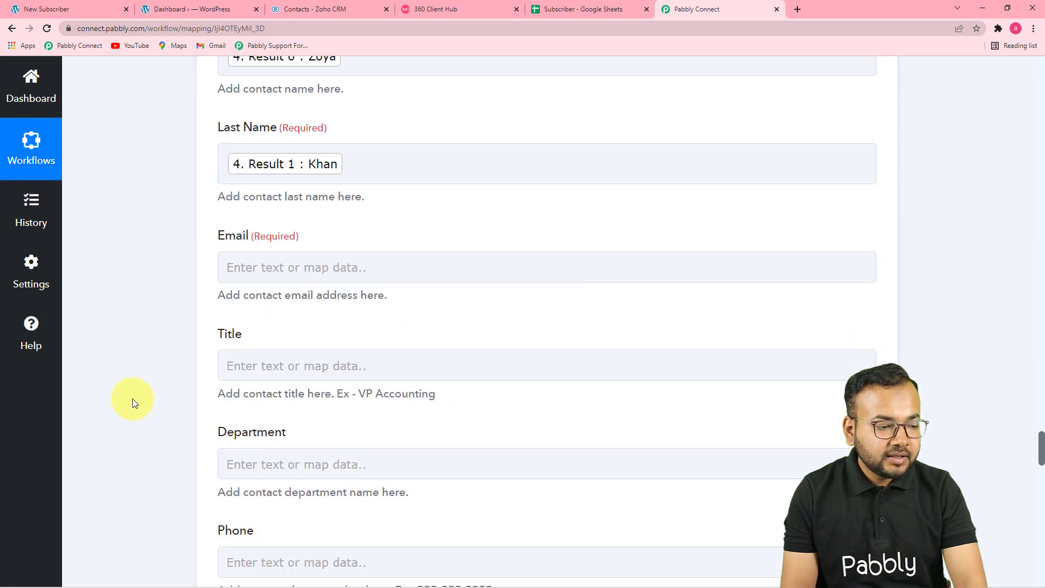
scroll(410, 196, "down", 3)
left_click(408, 104)
left_click(403, 220)
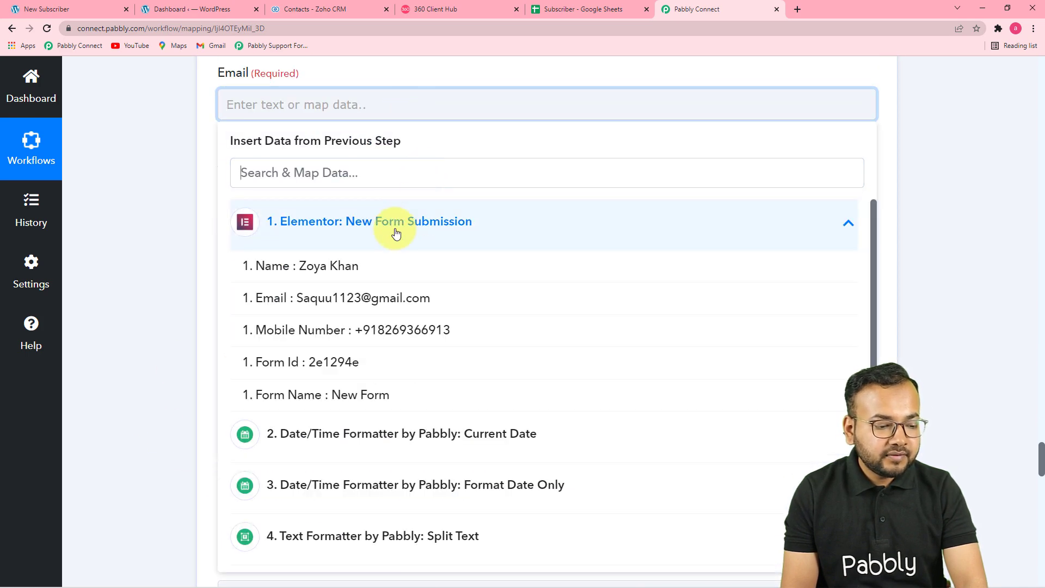
left_click(413, 298)
left_click(185, 280)
- Map the Elementor form's Mobile Number into the Mobile field
scroll(207, 296, "down", 1)
left_click(440, 163)
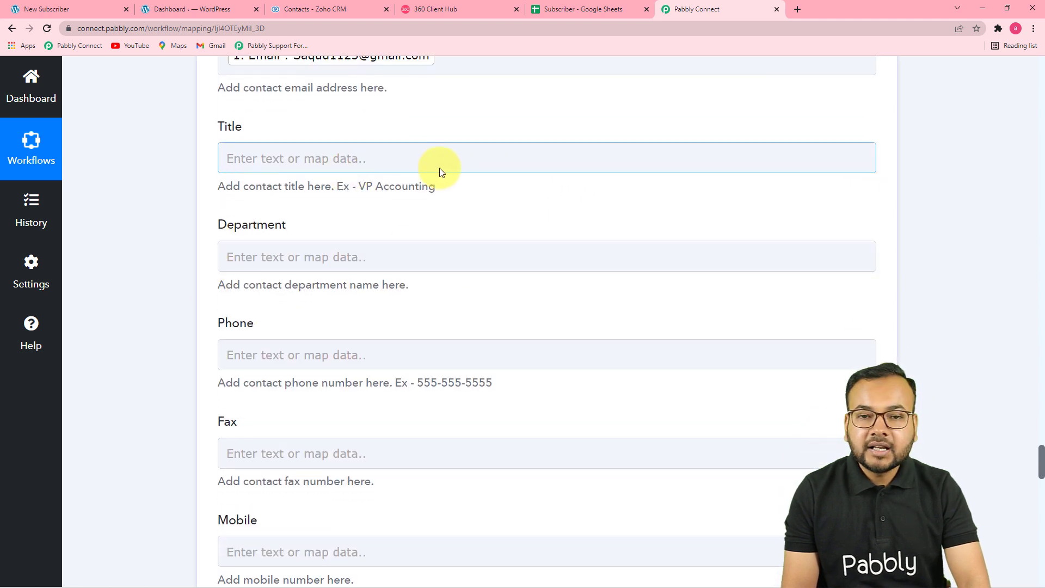
scroll(463, 180, "down", 3)
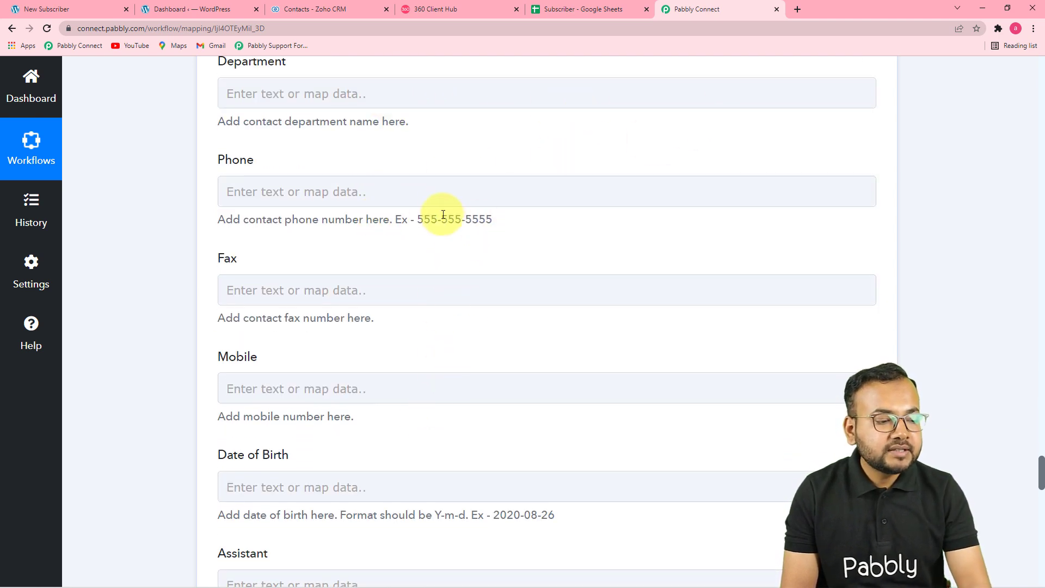
scroll(407, 201, "up", 2)
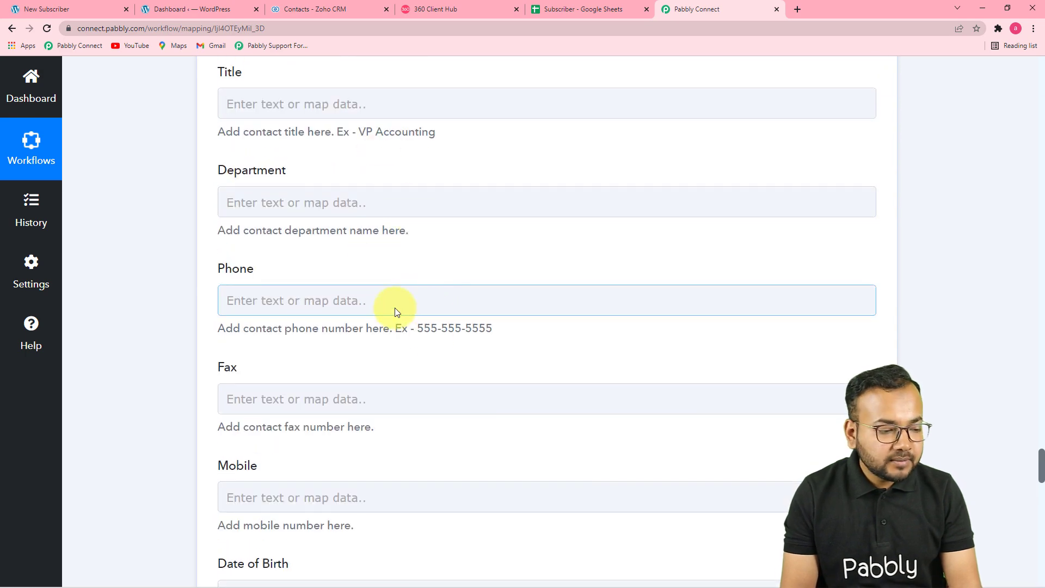
scroll(396, 312, "down", 2)
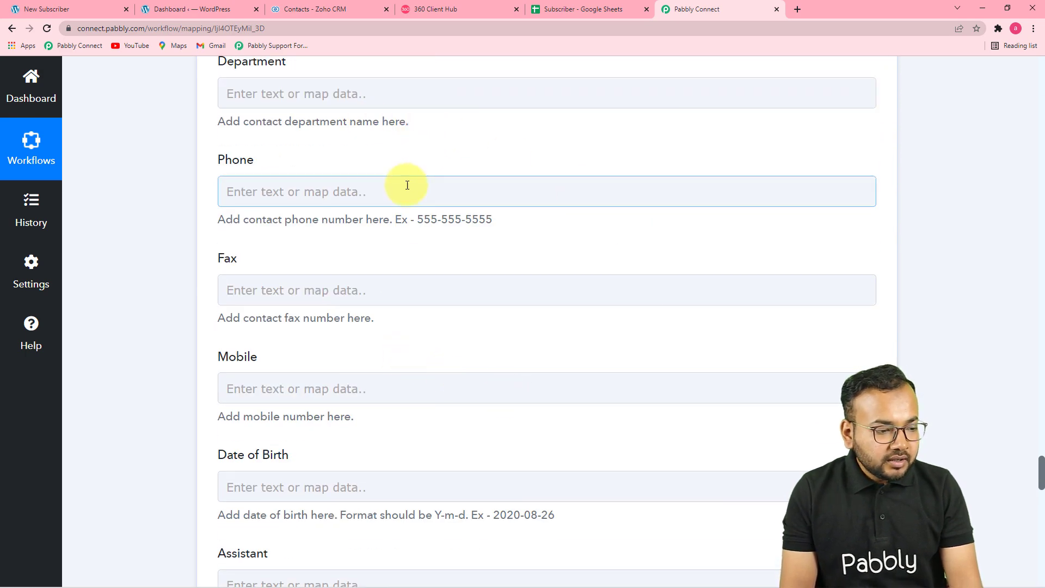
scroll(345, 338, "down", 4)
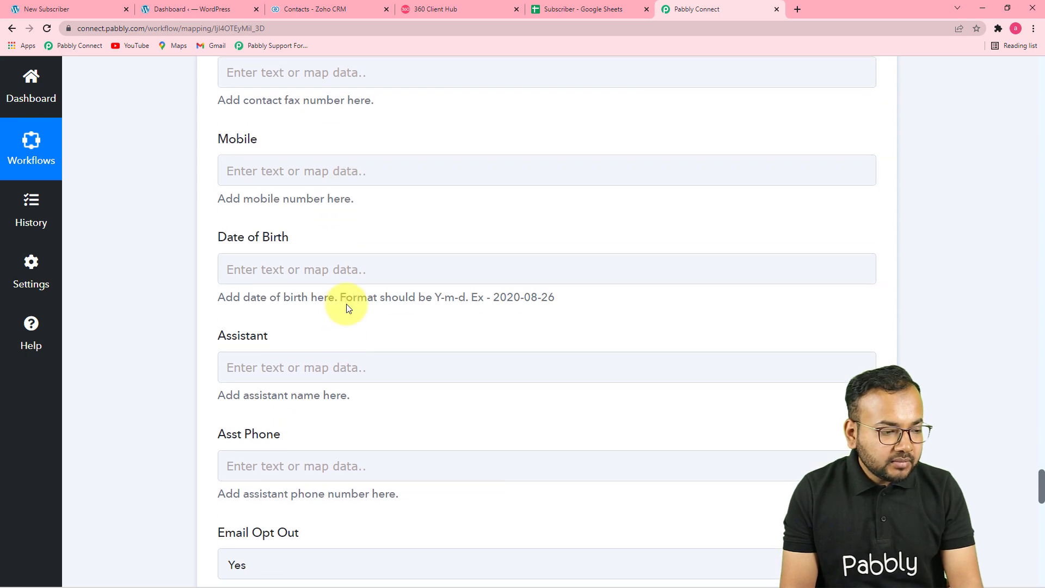
left_click(354, 170)
left_click(374, 288)
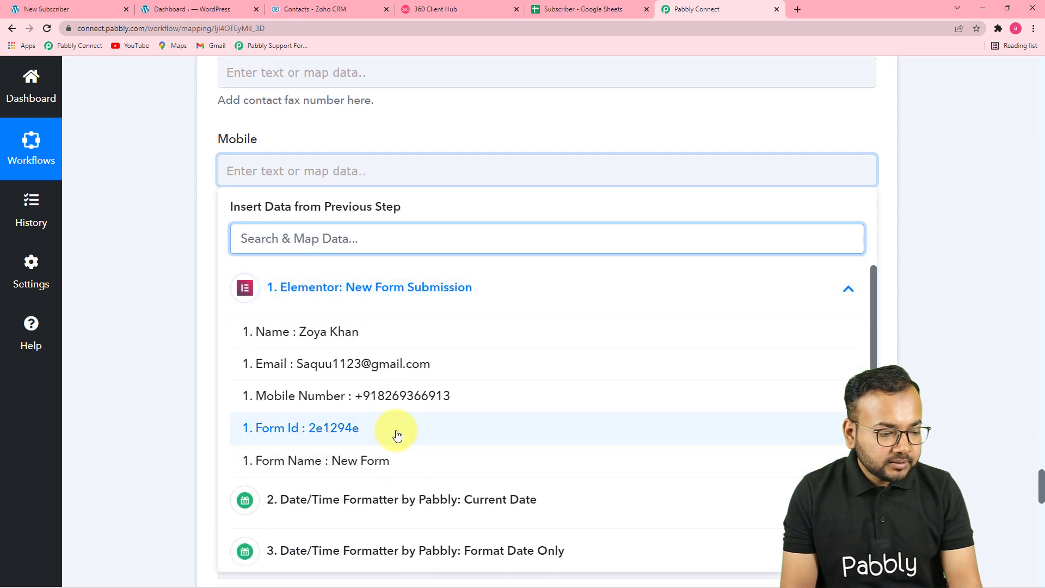
left_click(395, 394)
left_click(187, 317)
- Leave Email Opt Out set to Yes and scroll to the bottom
scroll(187, 317, "down", 5)
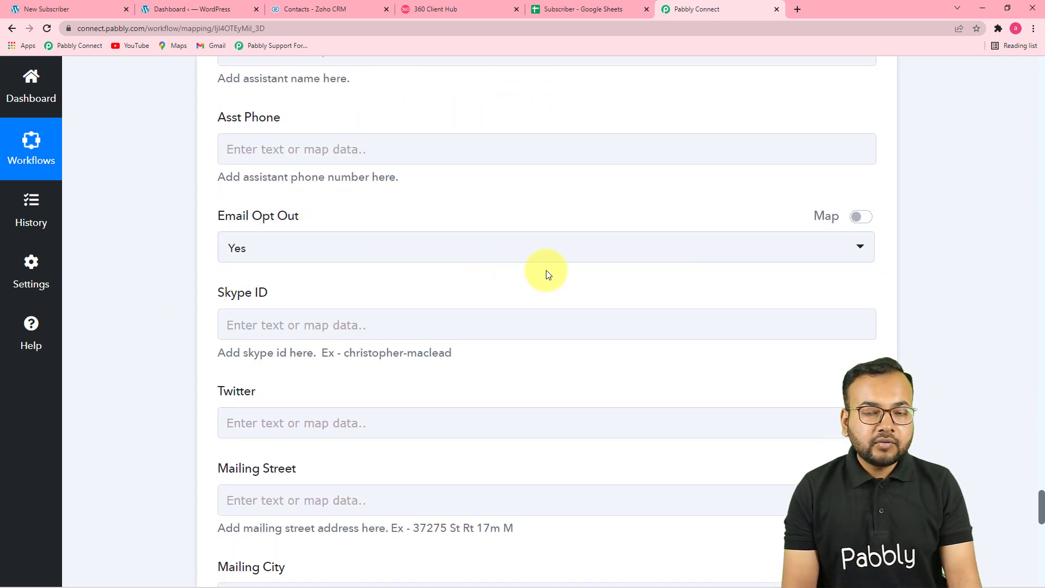
left_click(464, 263)
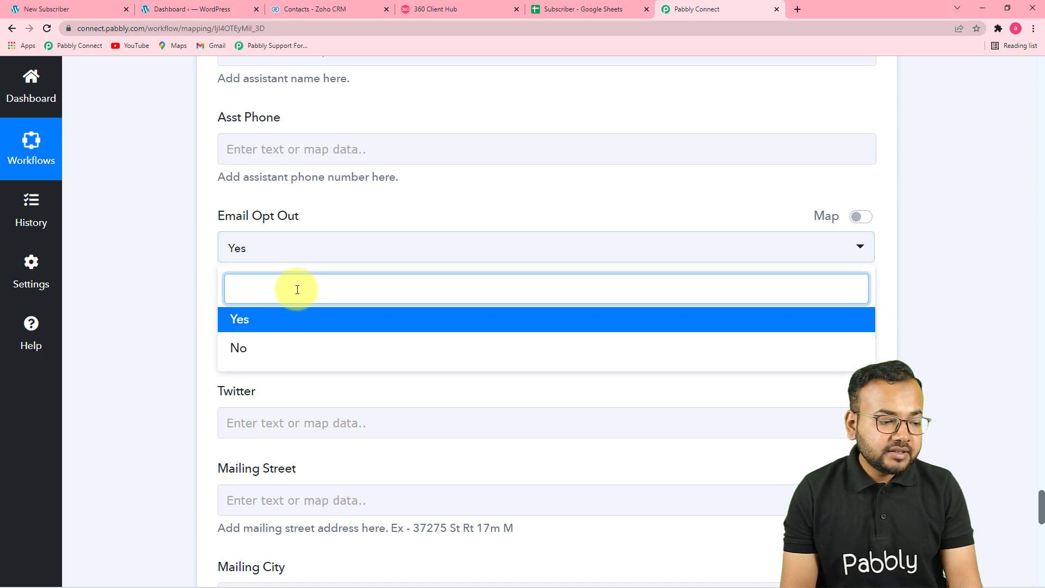
left_click(326, 325)
scroll(191, 312, "down", 6)
scroll(191, 312, "down", 8)
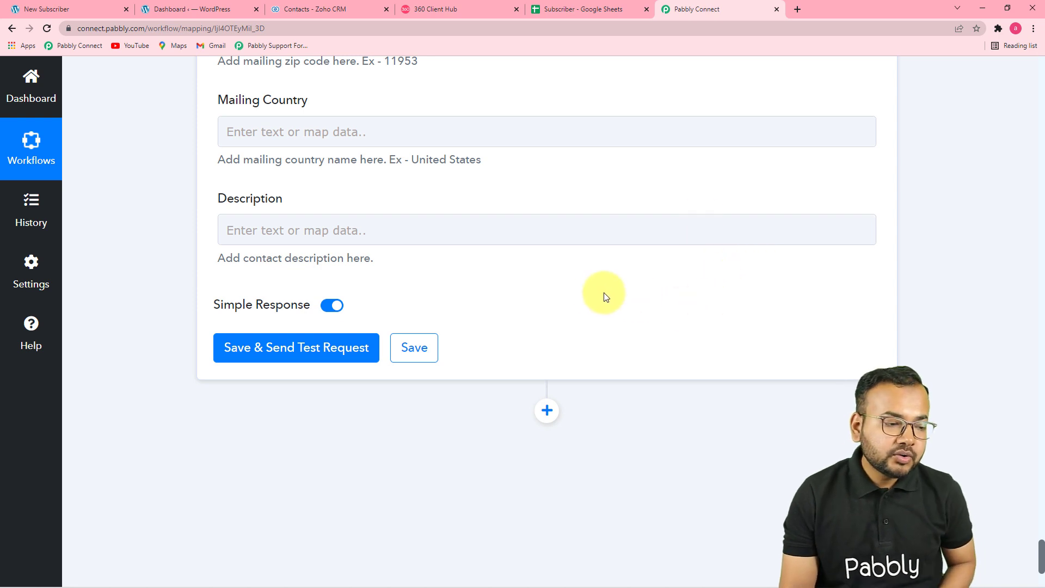
- Test the Zoho Create Contact step for a SUCCESS "record added" response, then view Zoho Contacts
left_click(250, 363)
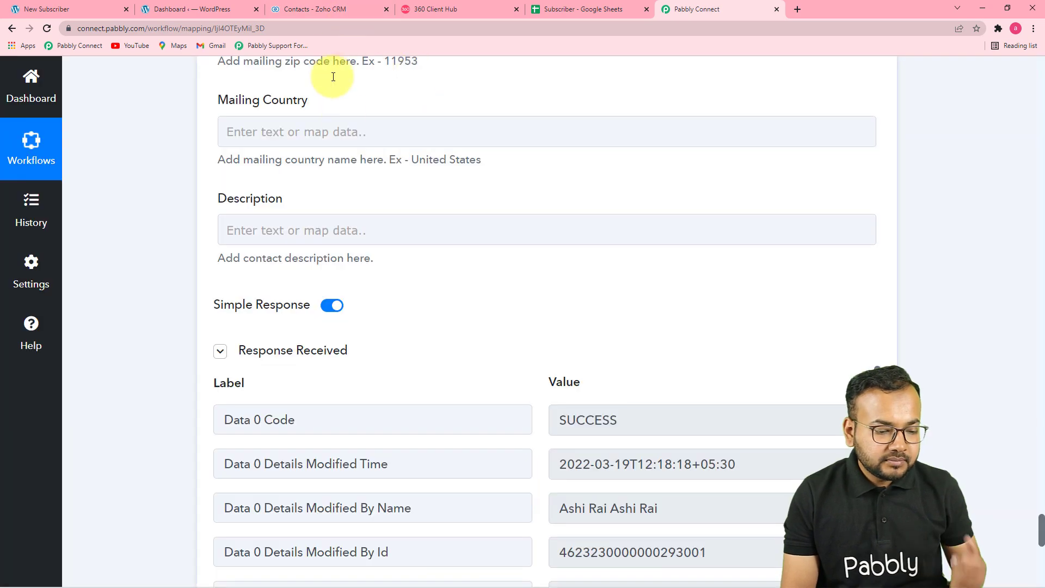
scroll(434, 309, "down", 5)
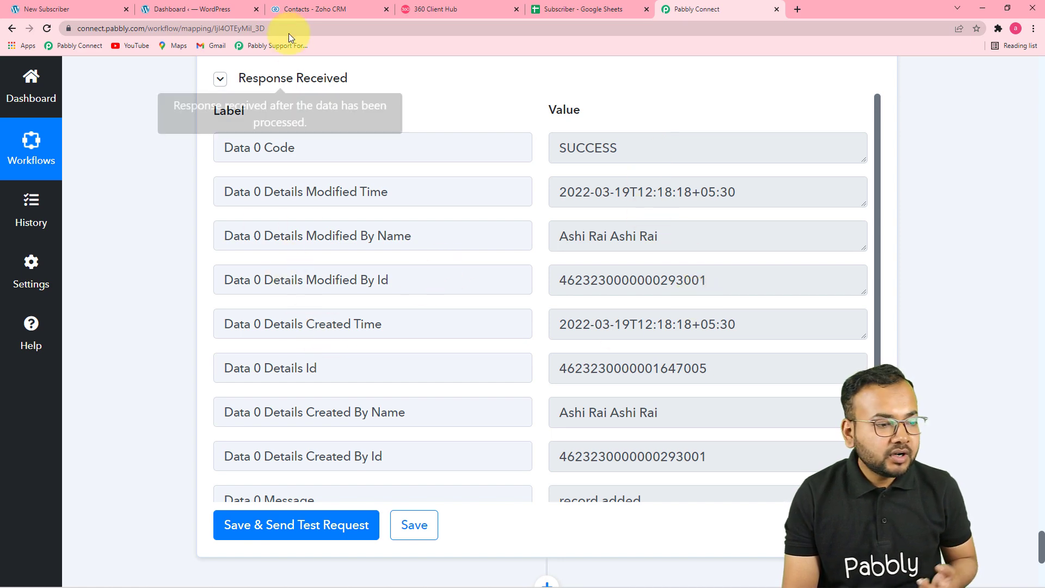
left_click(286, 8)
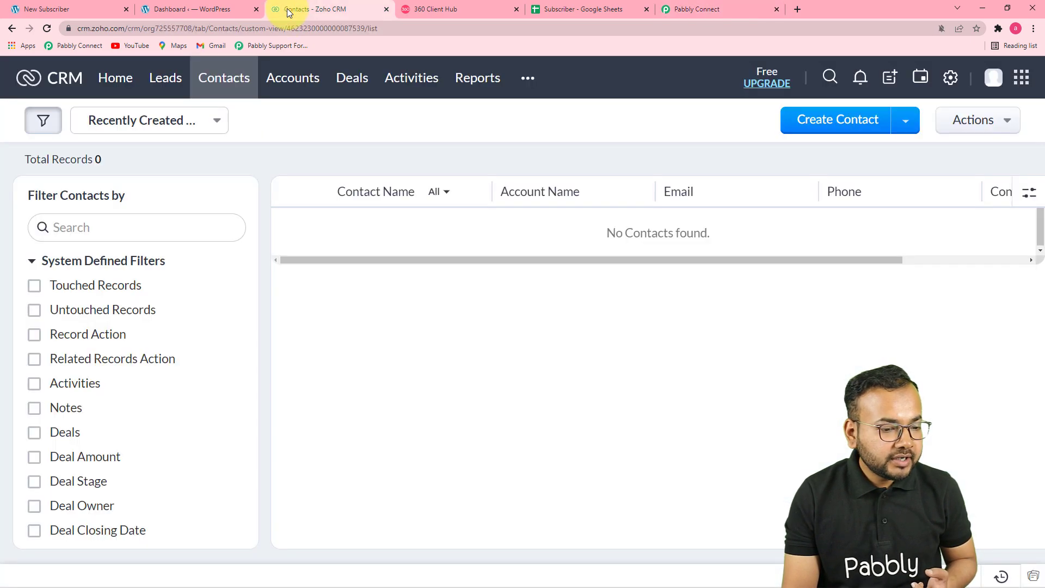
- Reload Zoho Contacts to confirm the new test contact, then add an empty Pabbly action step
left_click(48, 31)
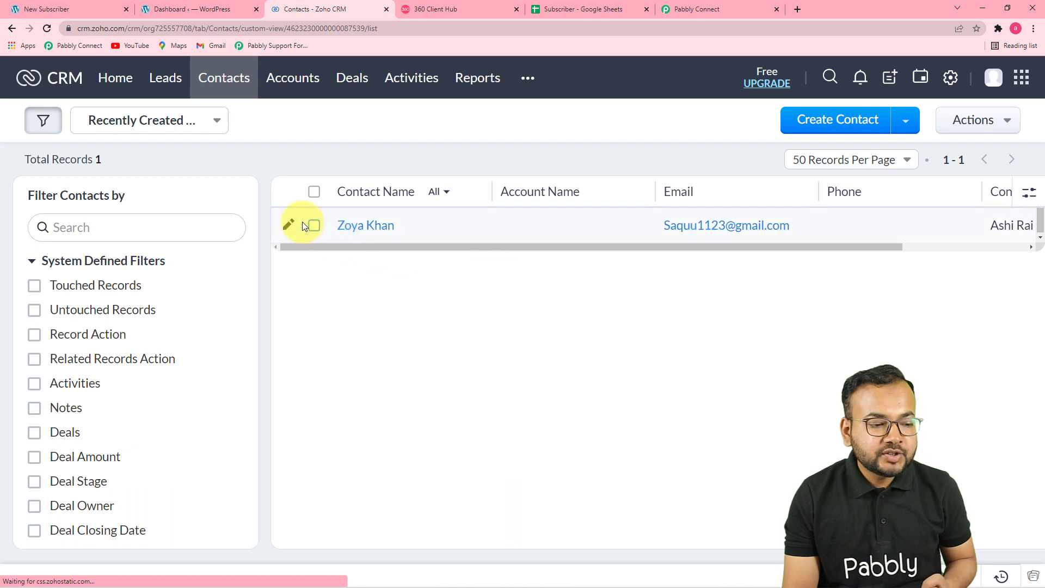
left_click_drag(437, 251, 389, 271)
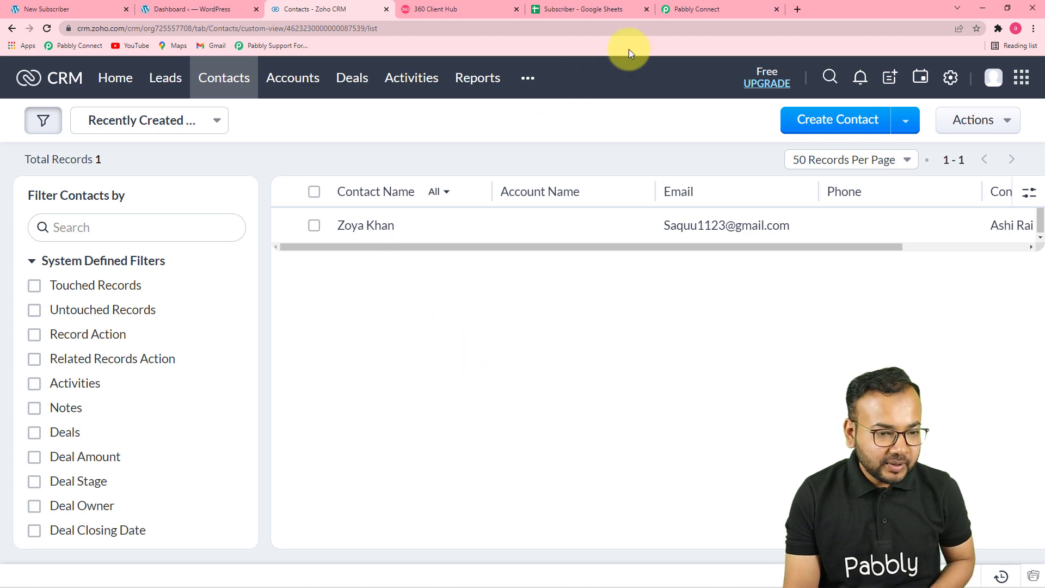
left_click(699, 9)
scroll(701, 249, "down", 4)
scroll(921, 347, "down", 8)
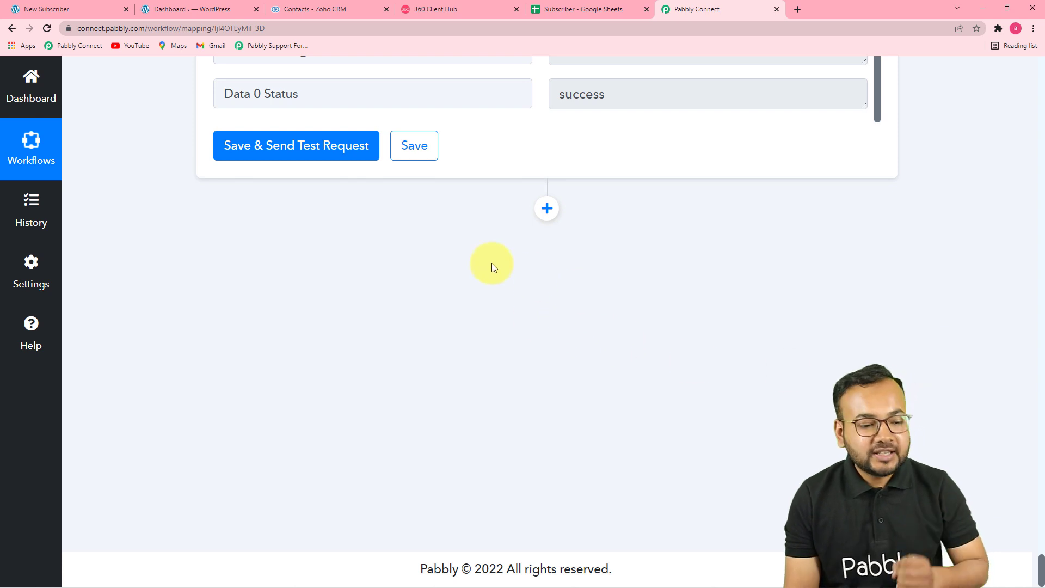
left_click(547, 210)
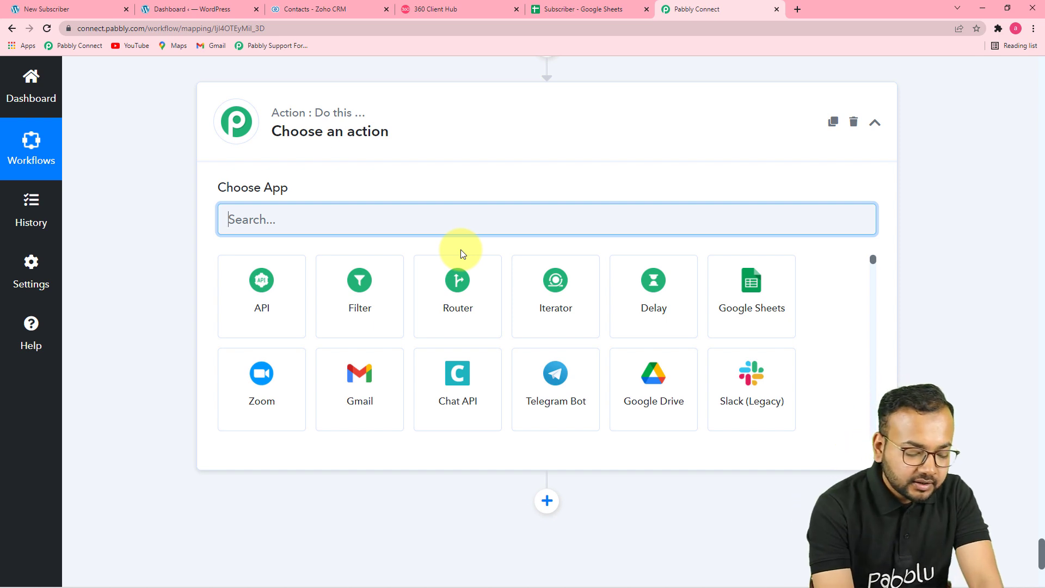
- Choose WhatsApp by 360Dialog, searched as '360', with the Send Template Message event
type("360")
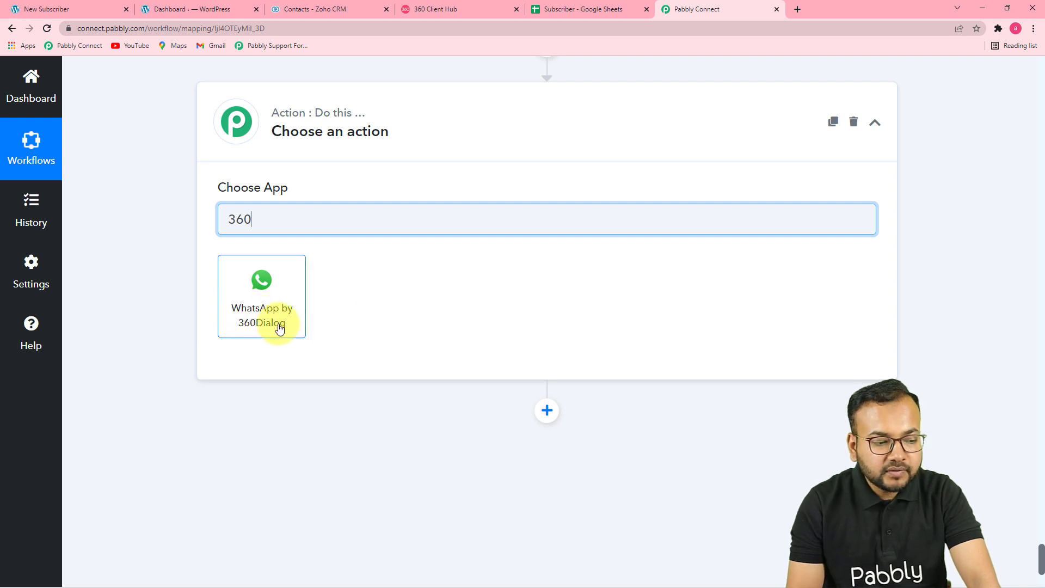
left_click(263, 317)
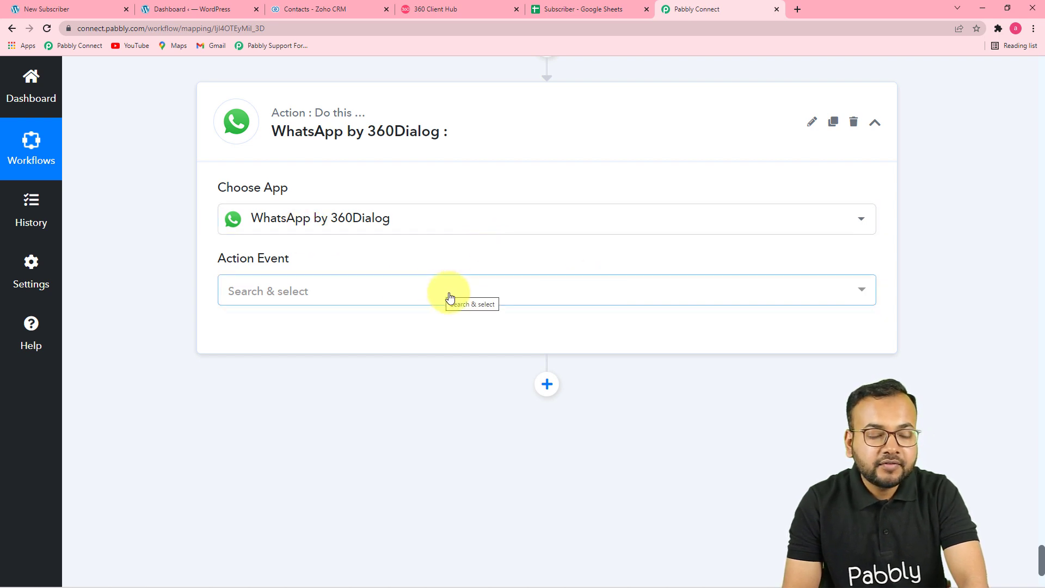
left_click(361, 298)
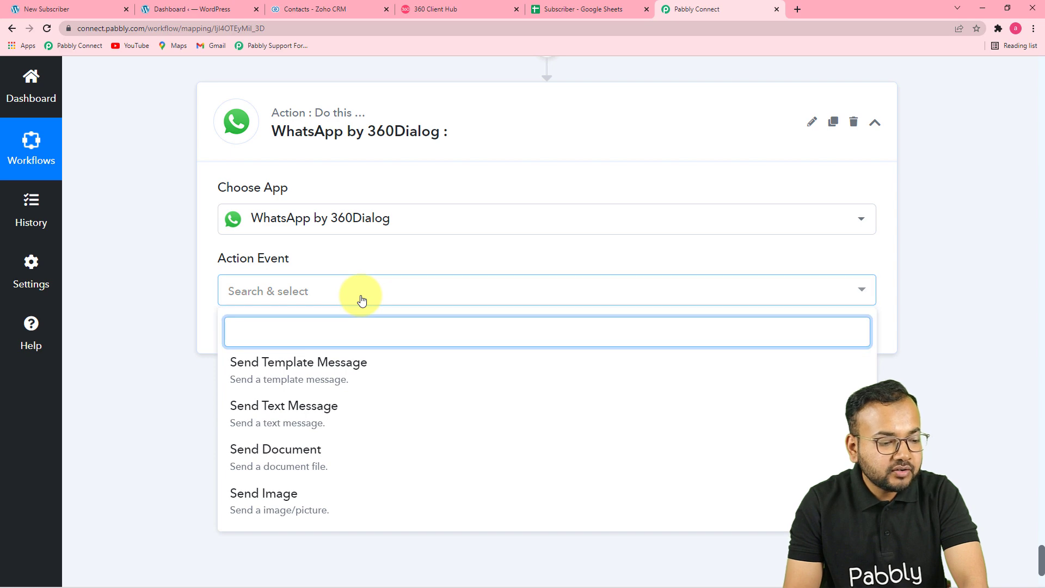
left_click(342, 373)
- Begin a new 360Dialog connection and view the Client Hub's WhatsApp Accounts page
left_click(251, 338)
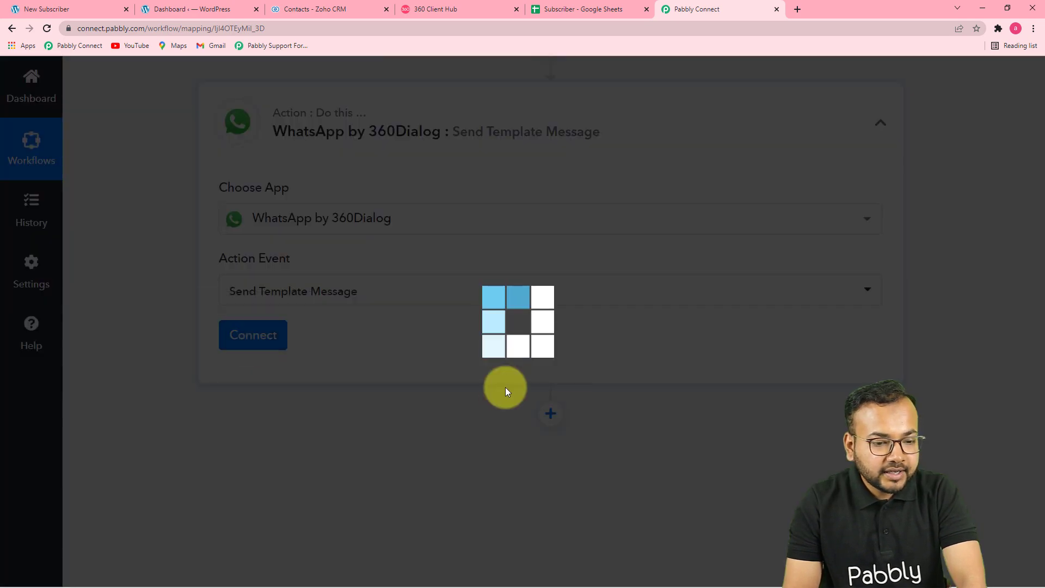
left_click(491, 227)
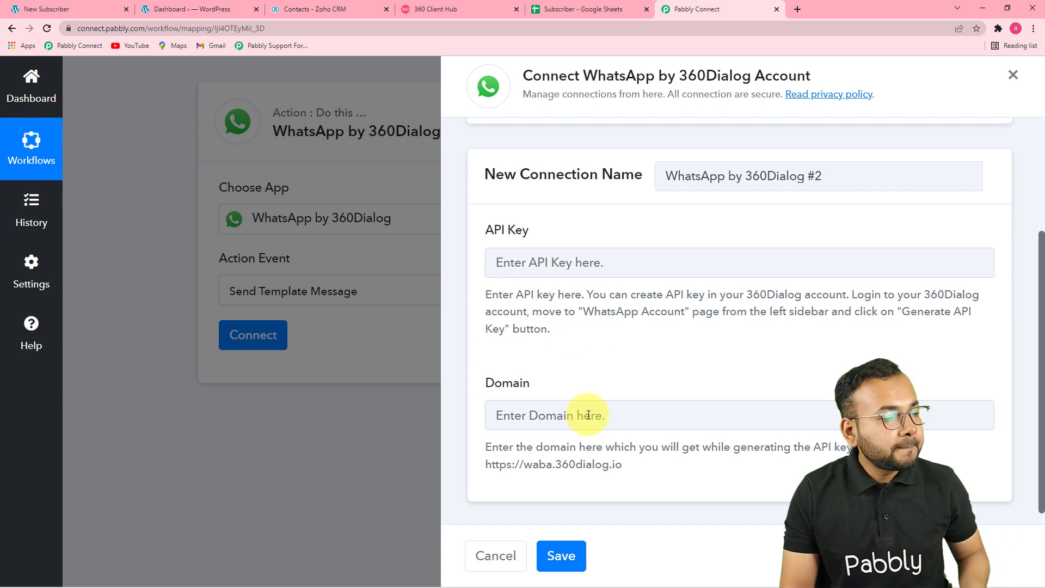
left_click(444, 12)
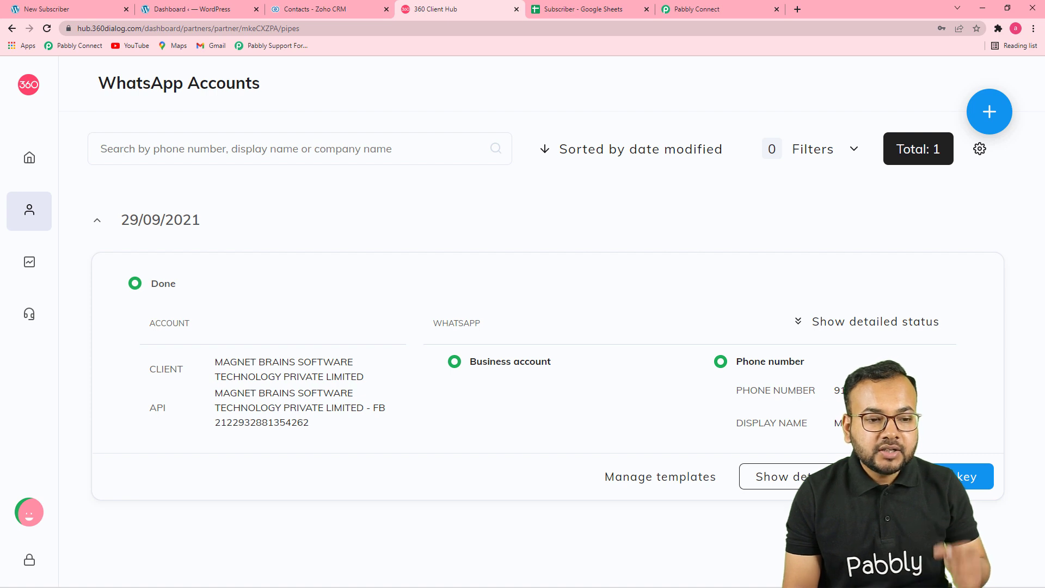
left_click(712, 8)
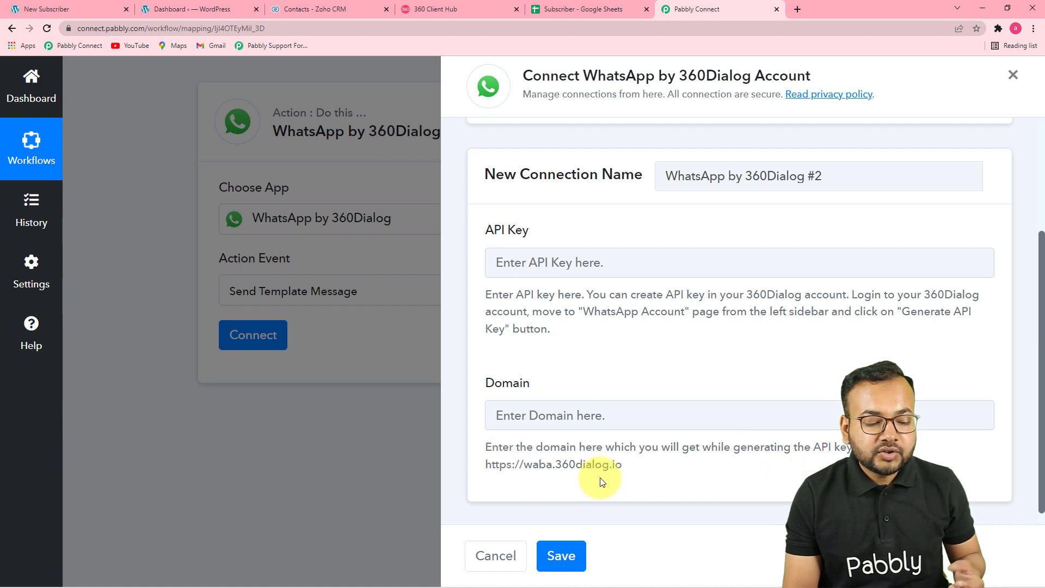
left_click_drag(621, 464, 486, 467)
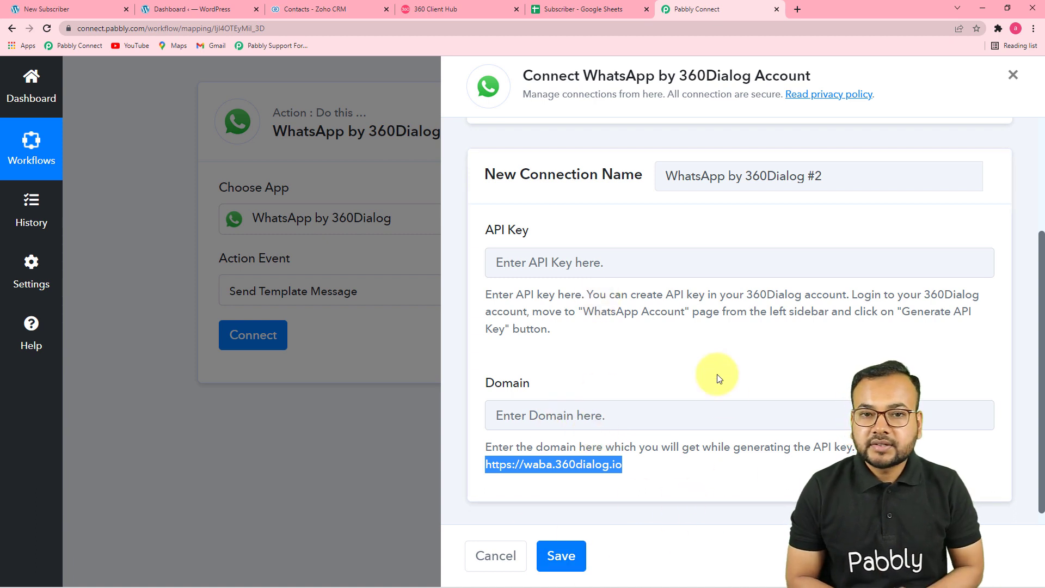
left_click(460, 8)
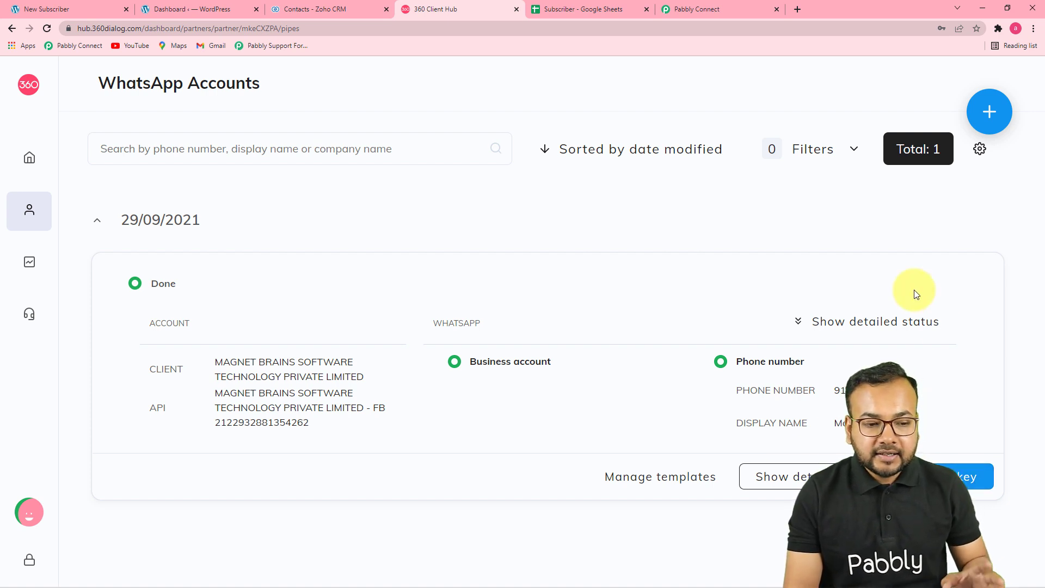
left_click(698, 8)
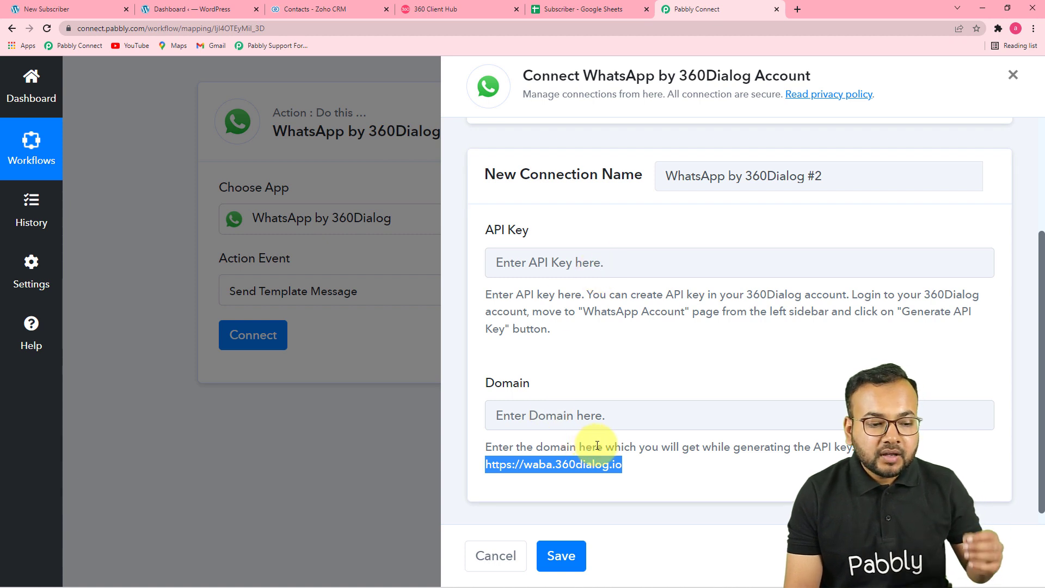
scroll(597, 444, "up", 2)
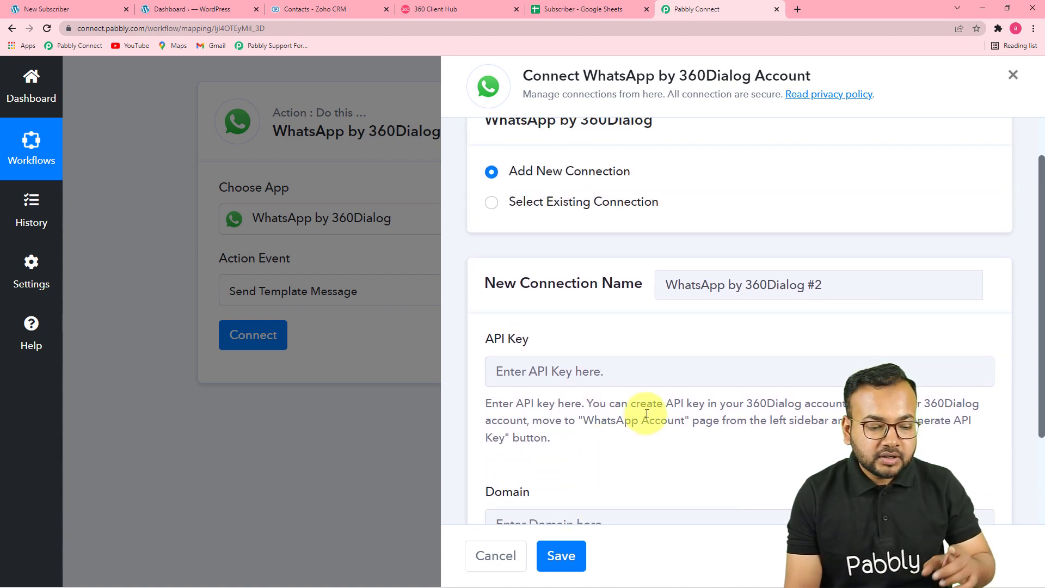
- Link the WhatsApp by 360Dialog action to the existing 'Final Connection' and save it
scroll(647, 414, "down", 2)
scroll(626, 464, "up", 3)
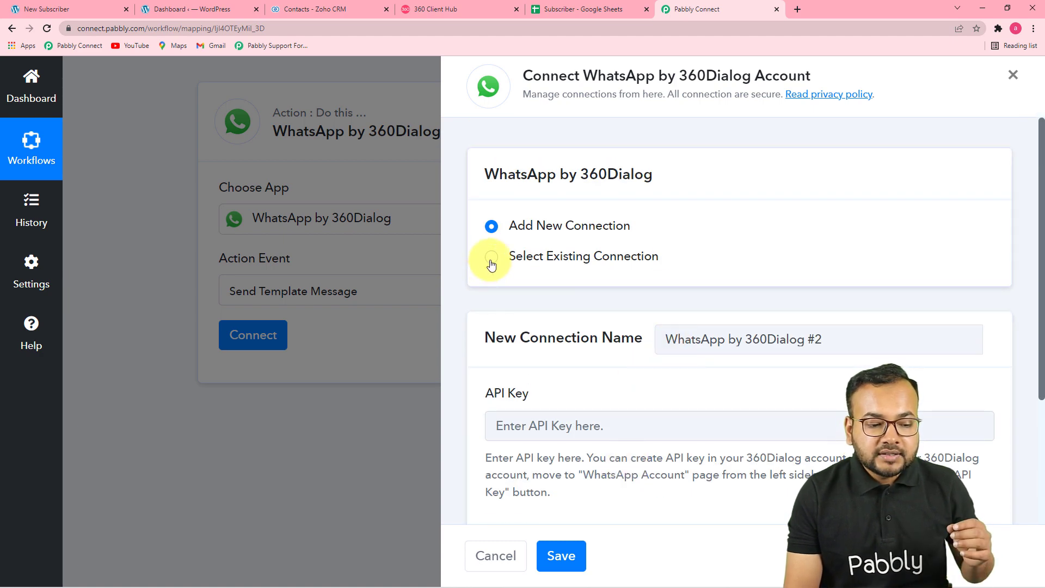
left_click(492, 263)
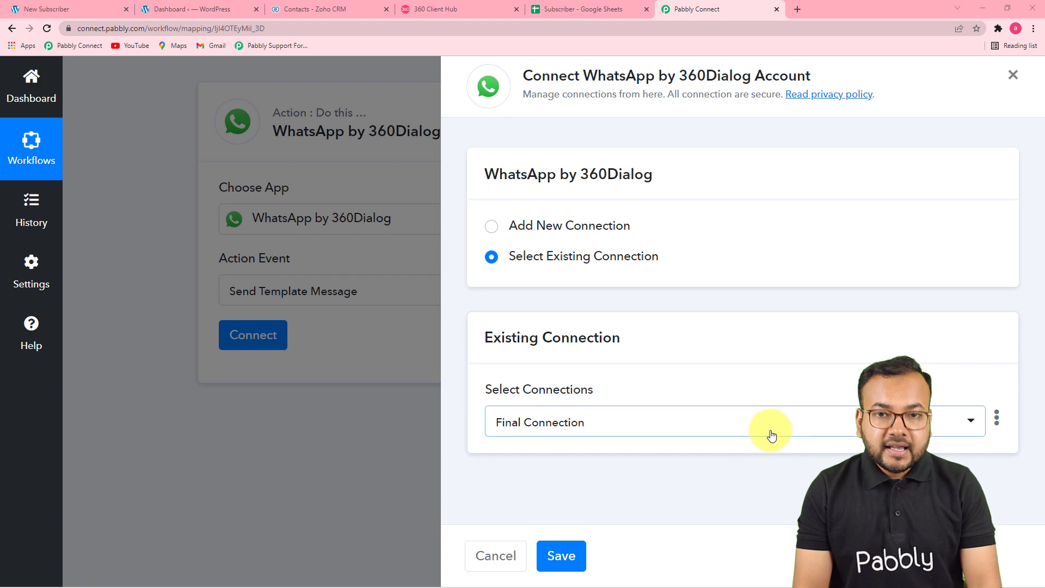
left_click(491, 228)
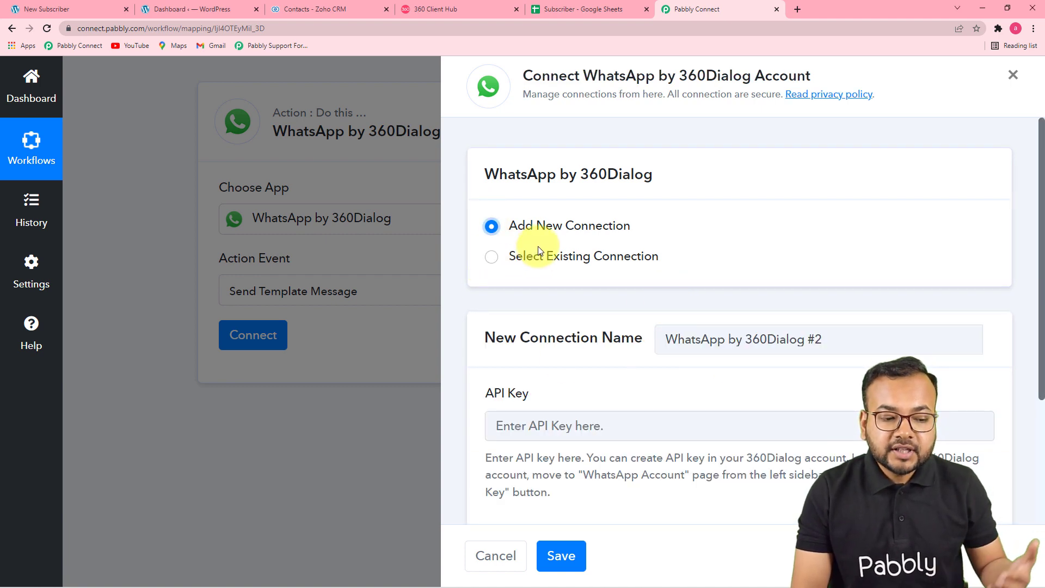
scroll(643, 250, "down", 3)
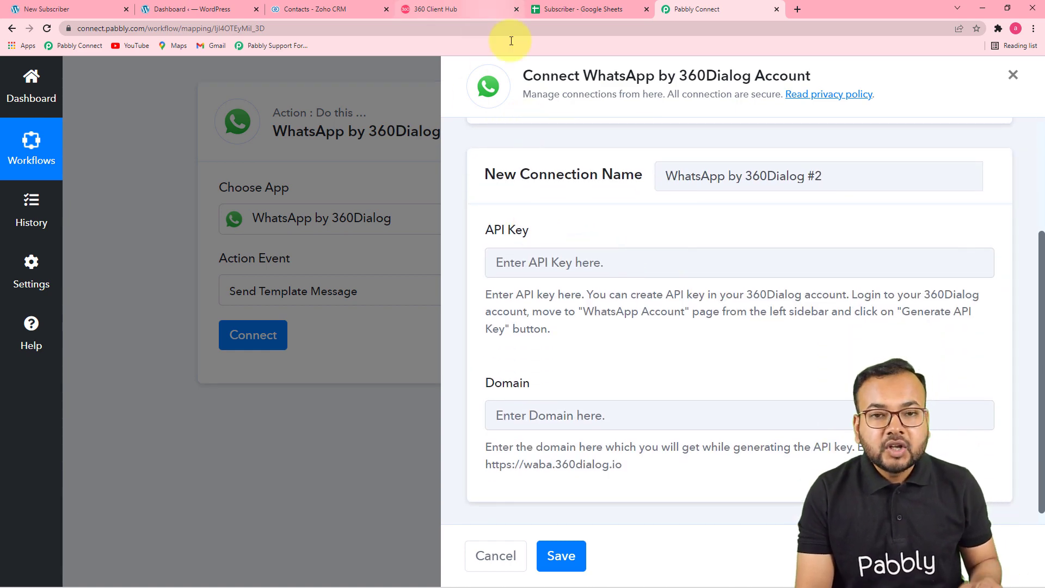
scroll(638, 279, "up", 1)
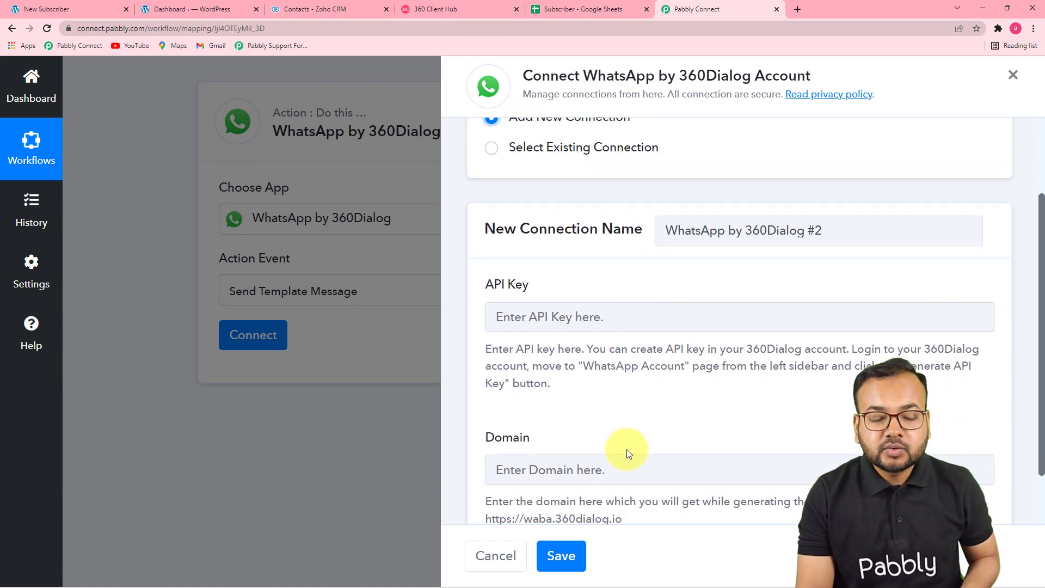
left_click(492, 149)
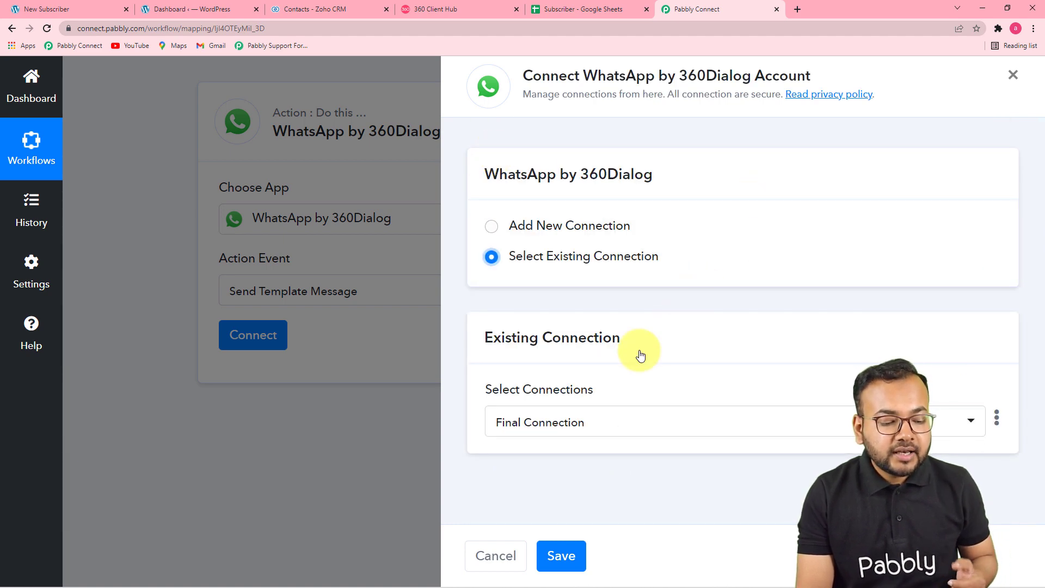
left_click(562, 555)
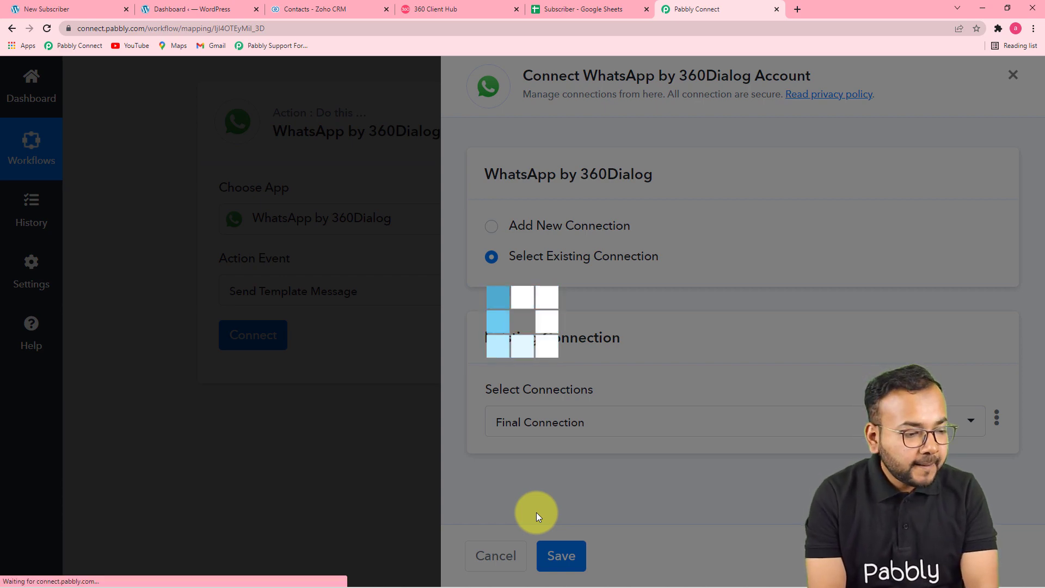
scroll(536, 512, "down", 3)
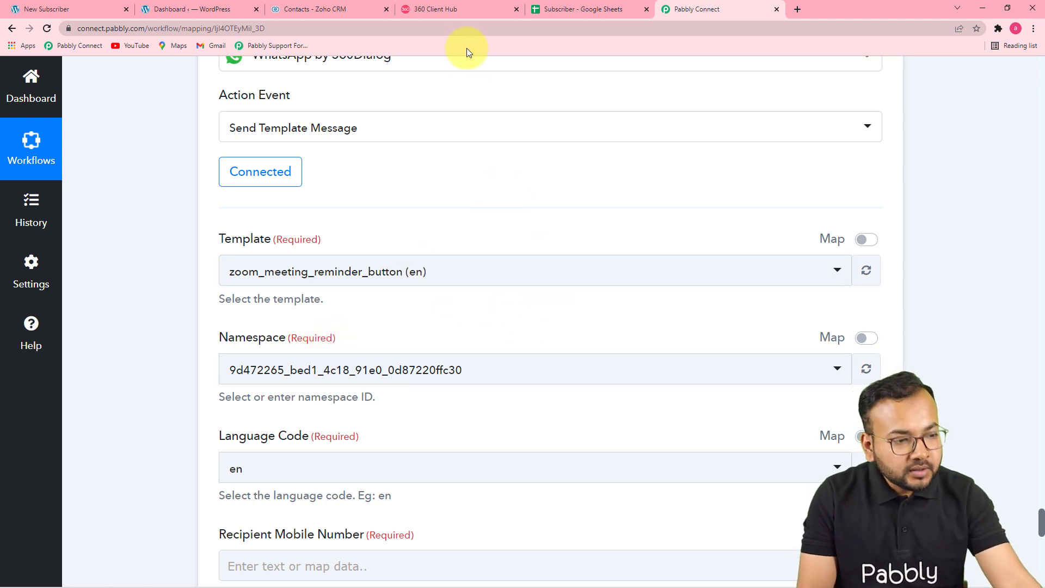
- Preview the automatecourse template in the account's template list, then begin adding a new template
left_click(464, 14)
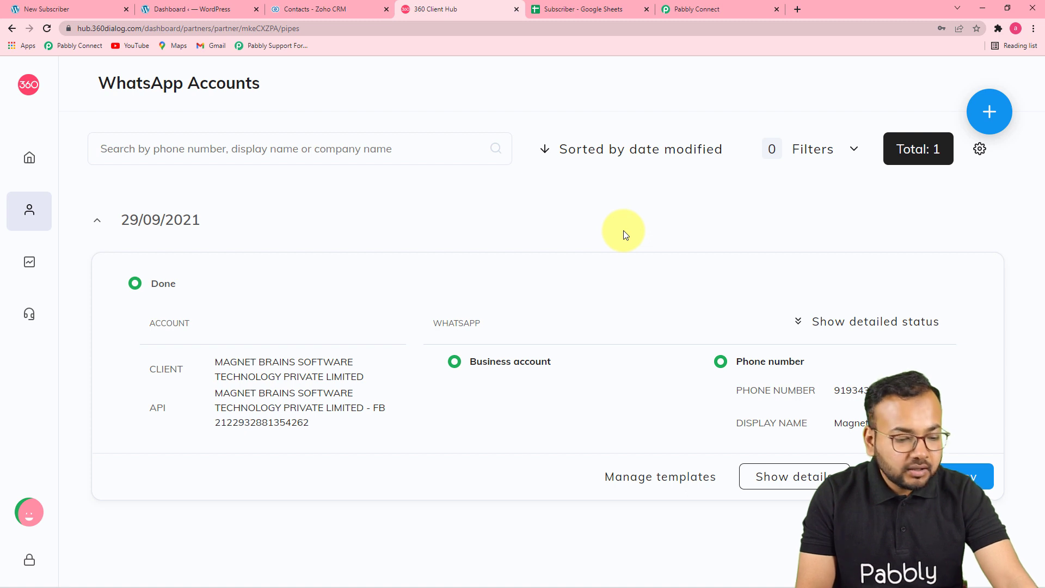
left_click(653, 479)
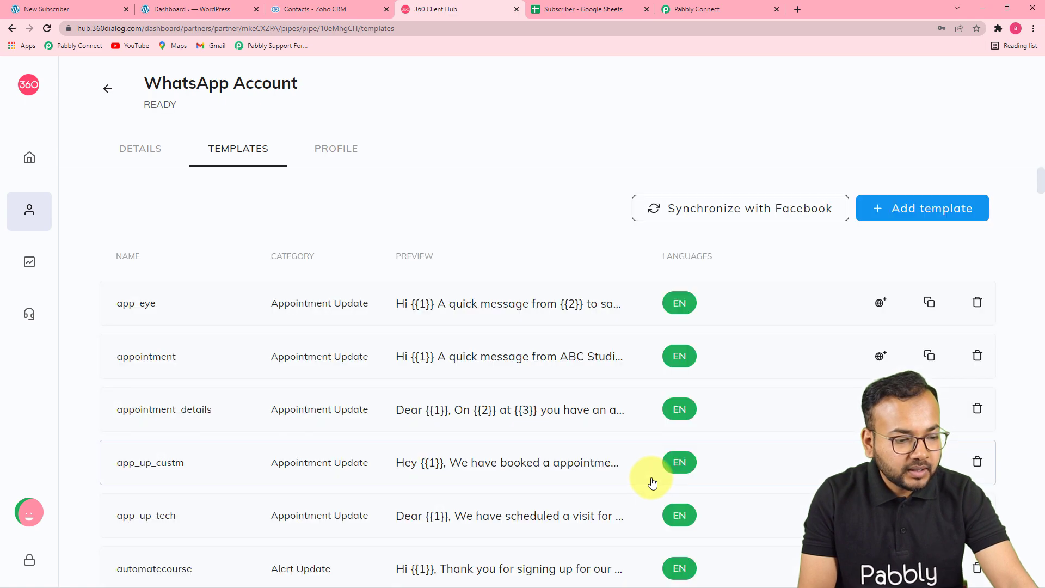
scroll(614, 381, "down", 5)
scroll(603, 415, "down", 2)
scroll(604, 415, "up", 2)
left_click(477, 300)
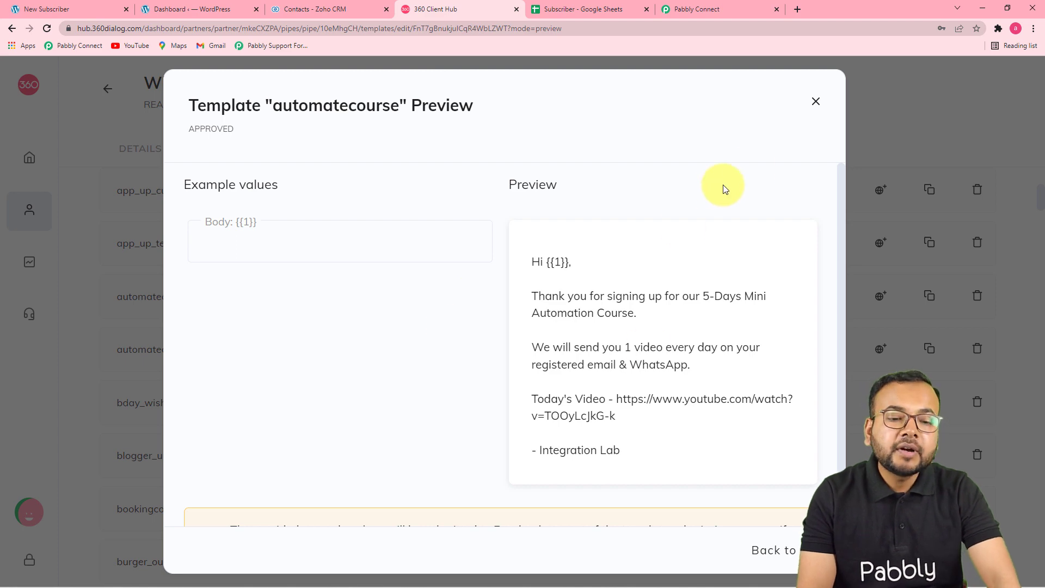
left_click(815, 102)
scroll(605, 285, "up", 5)
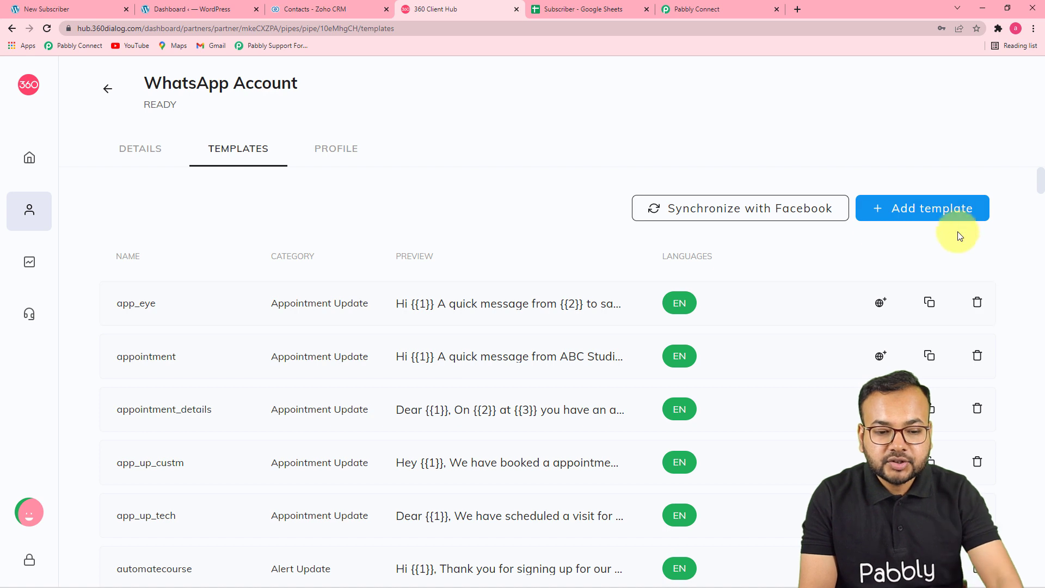
left_click(927, 213)
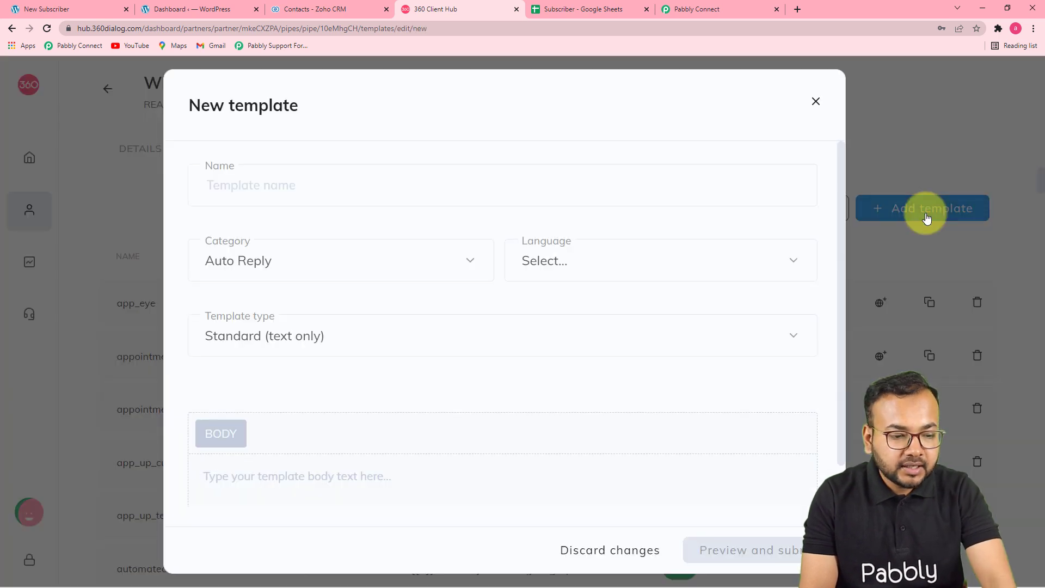
- Review the template Category options, keeping Auto Reply, and the Language list without choosing one
scroll(299, 217, "down", 1)
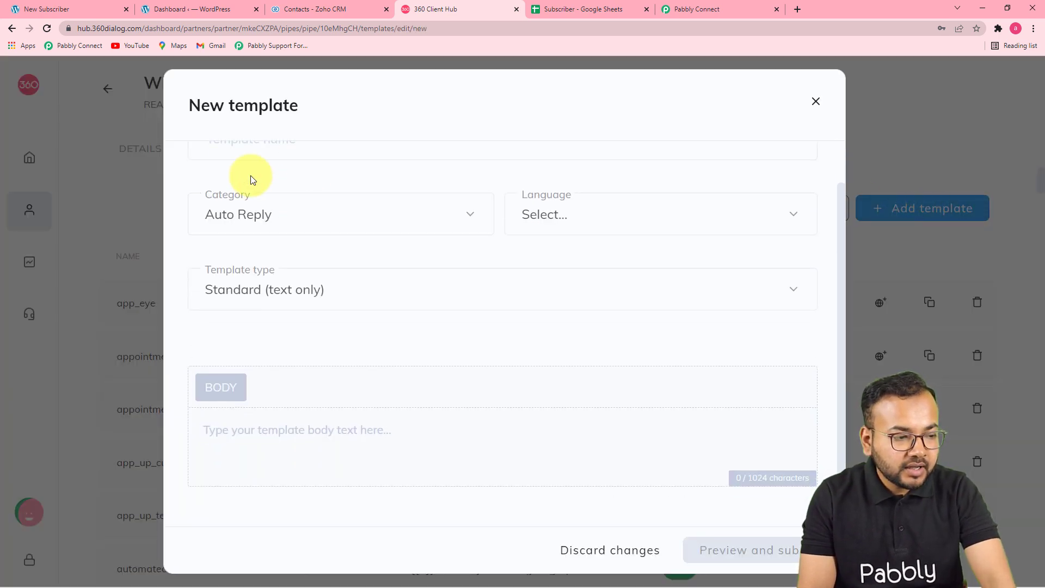
scroll(251, 180, "up", 1)
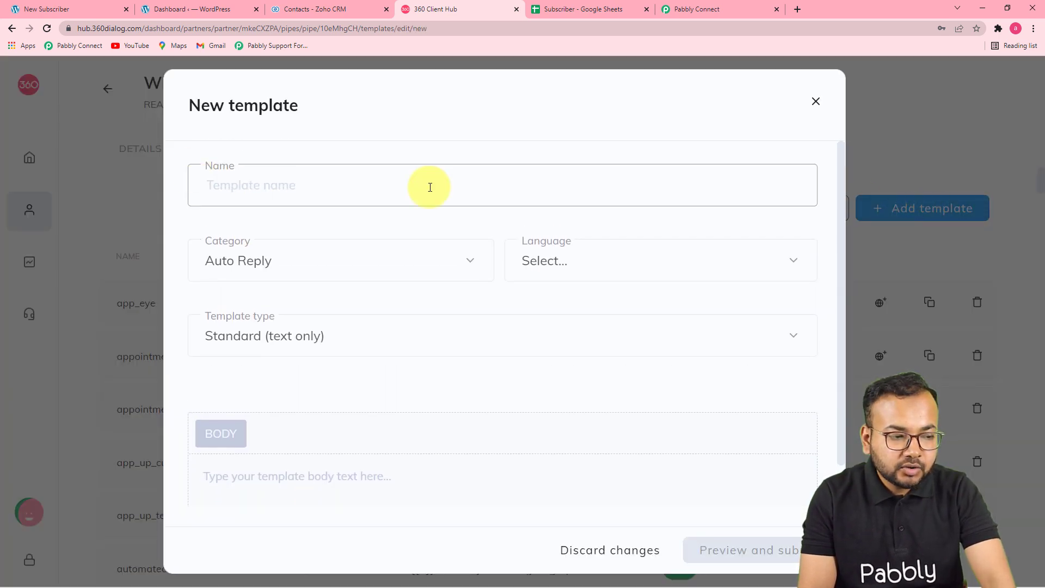
left_click(299, 265)
scroll(390, 341, "down", 3)
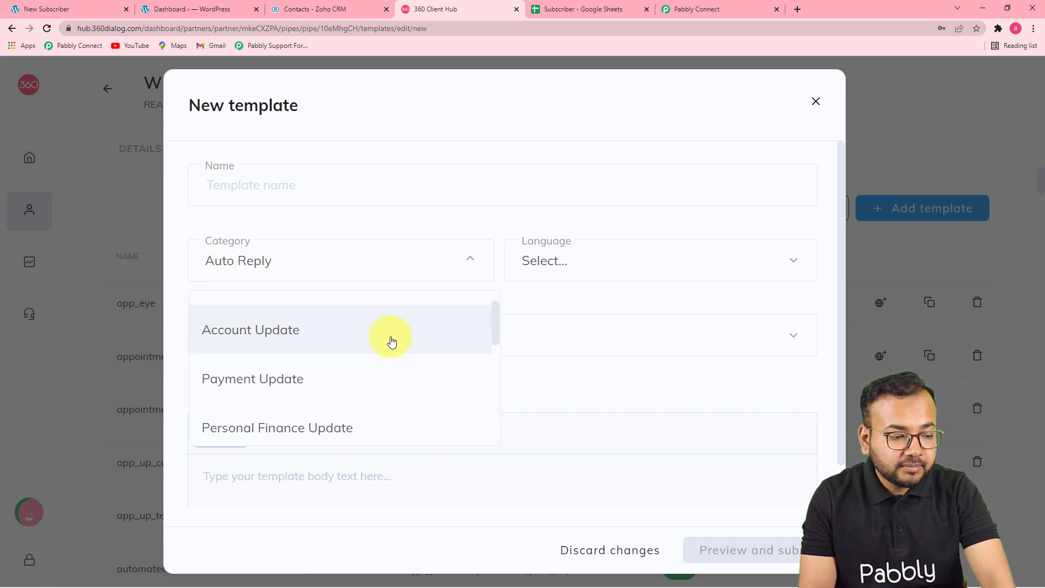
scroll(394, 350, "down", 3)
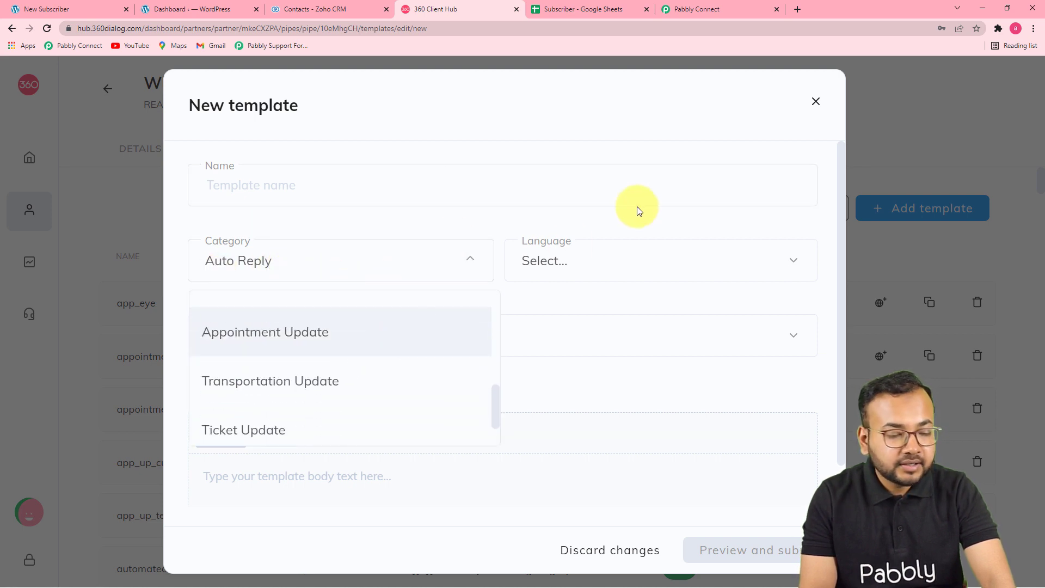
left_click(626, 215)
left_click(608, 270)
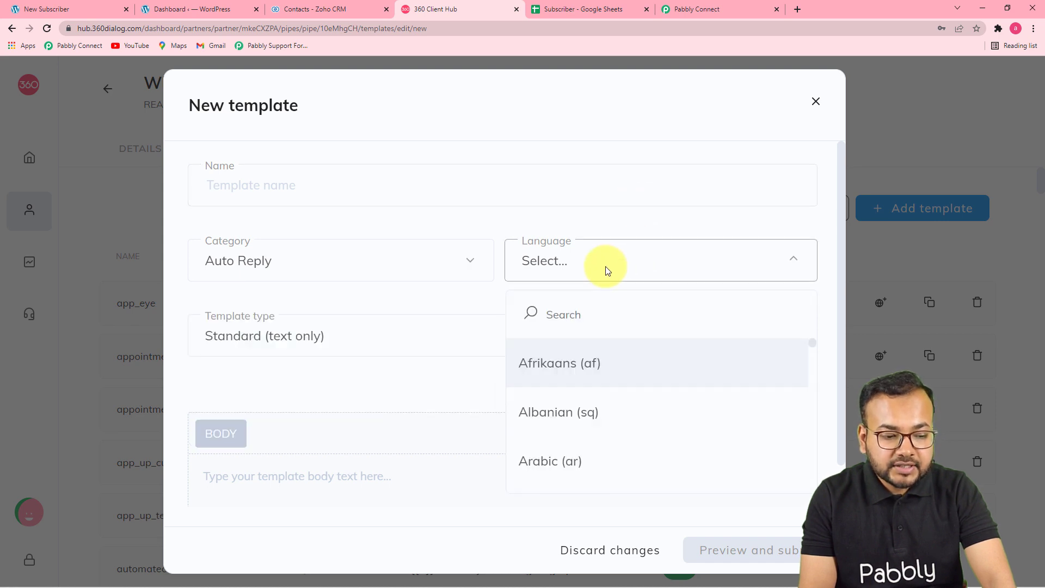
scroll(578, 397, "down", 5)
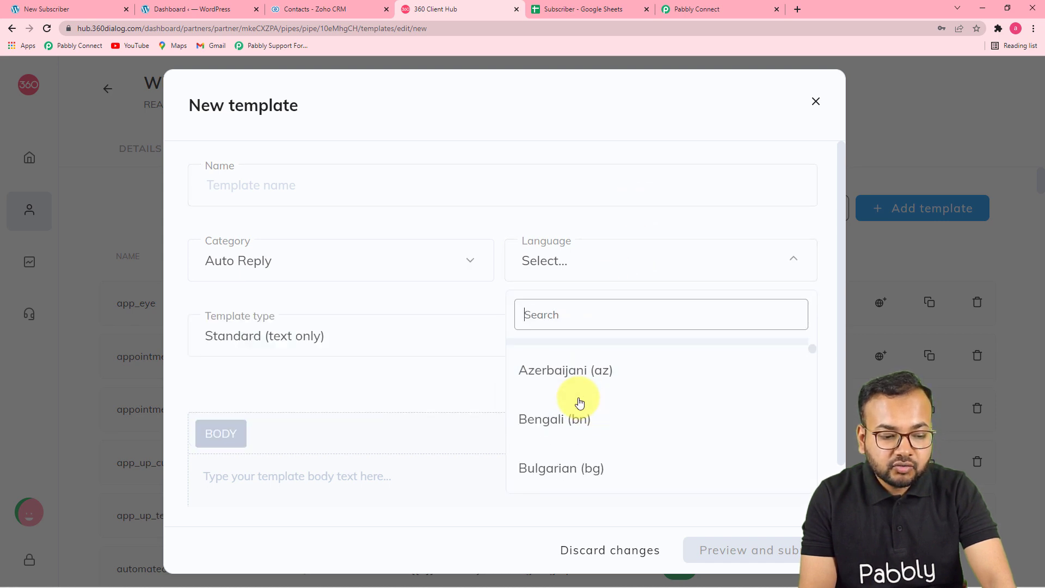
left_click(513, 233)
- Leave the template type as Standard (text only) and close the New template form unsaved
scroll(263, 381, "down", 1)
left_click(325, 432)
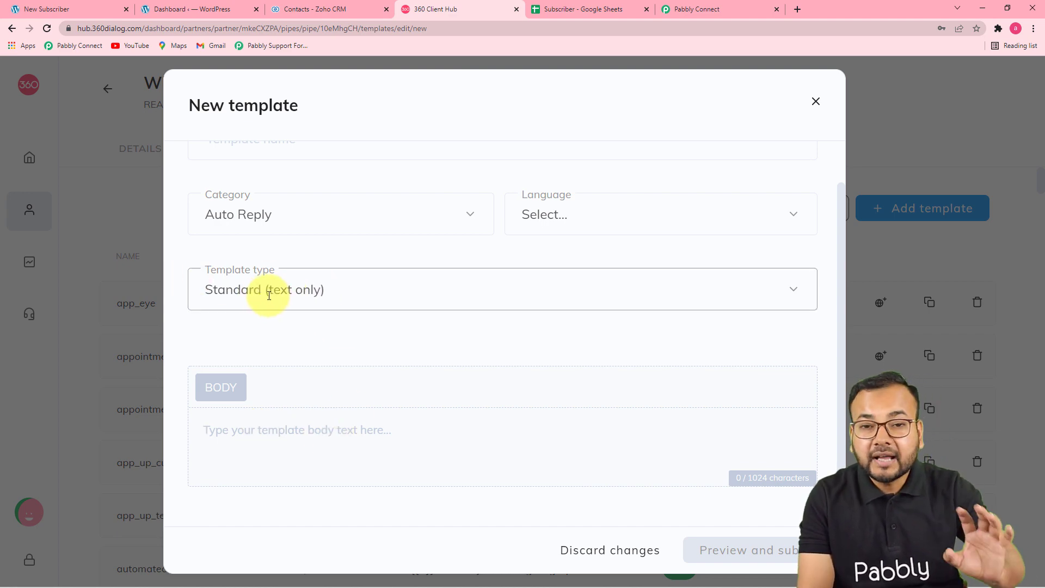
left_click(321, 294)
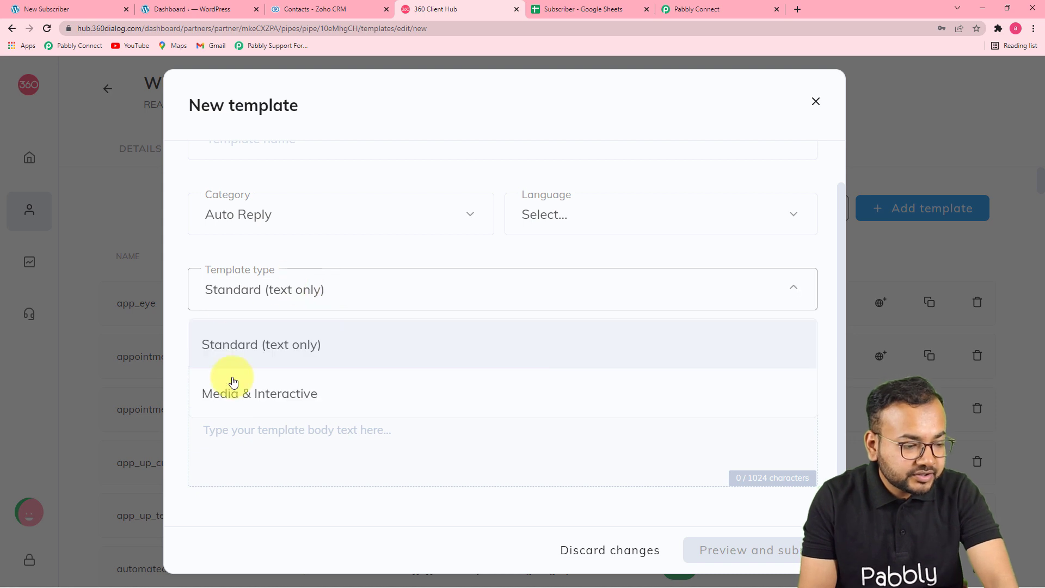
left_click(337, 255)
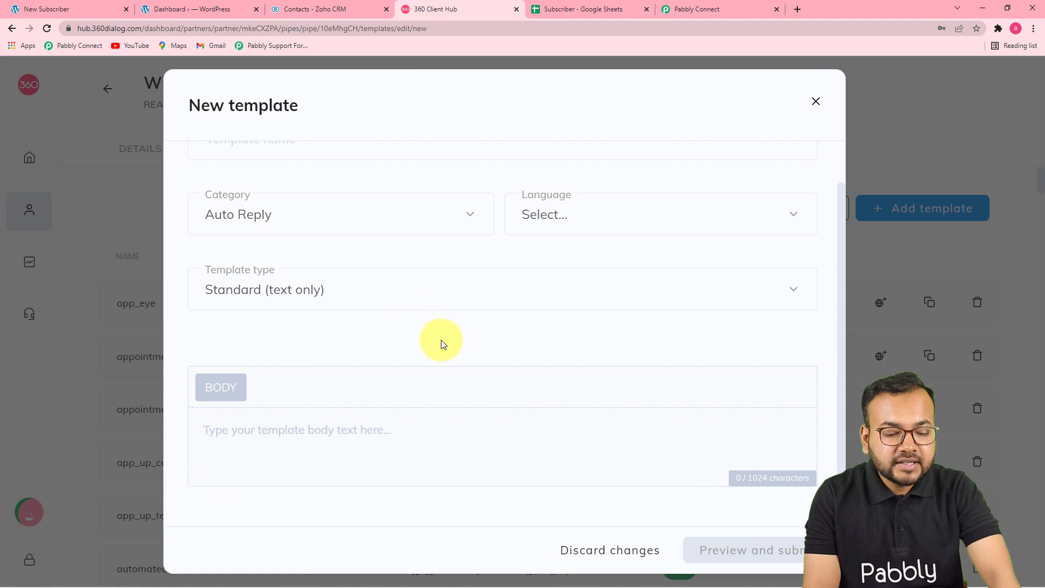
left_click(814, 103)
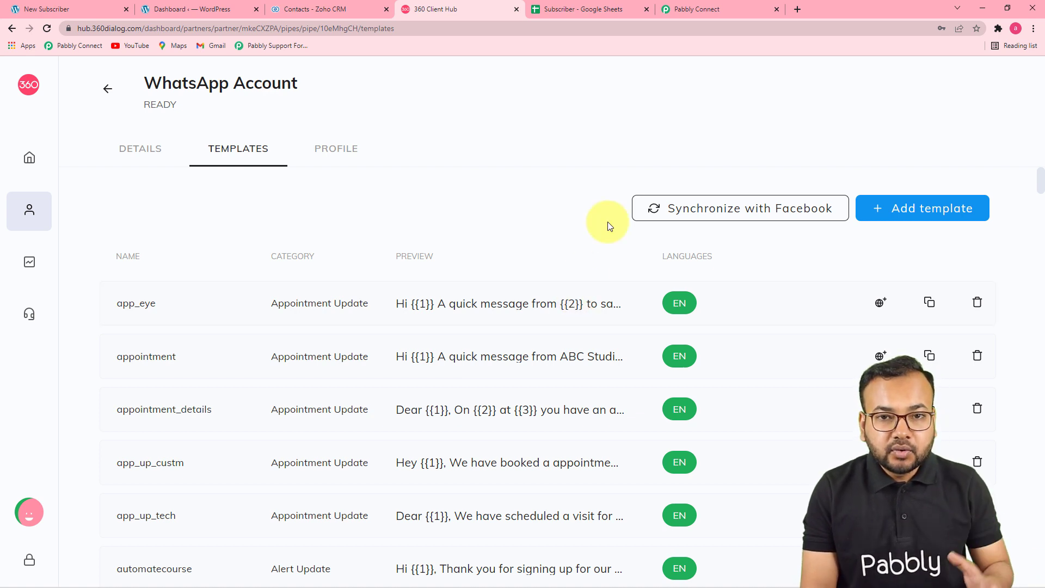
- Find and preview the approved coupon_code template with its {{1}} name and {{2}} code placeholders
scroll(610, 226, "down", 2)
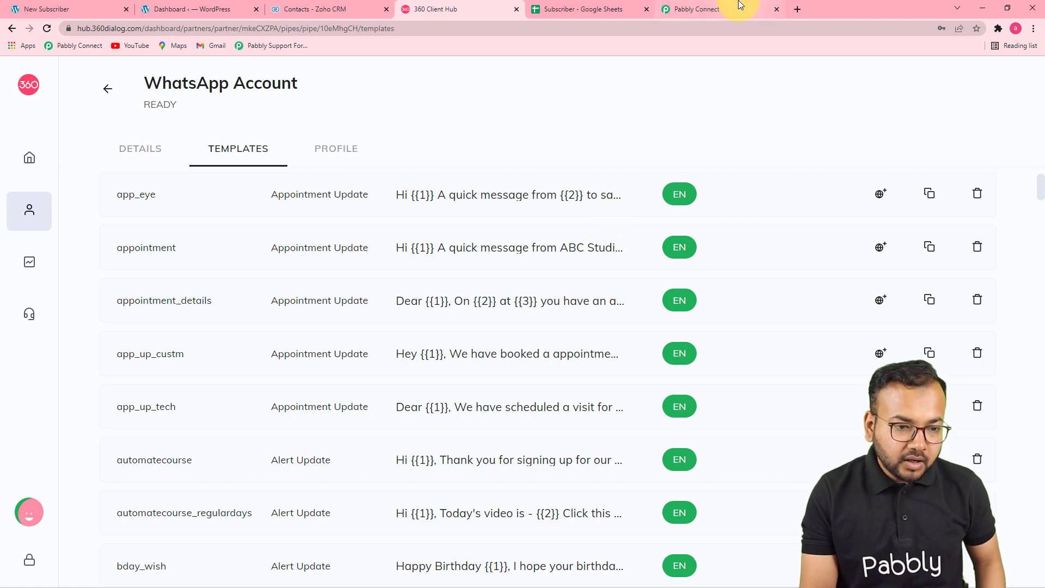
left_click(722, 6)
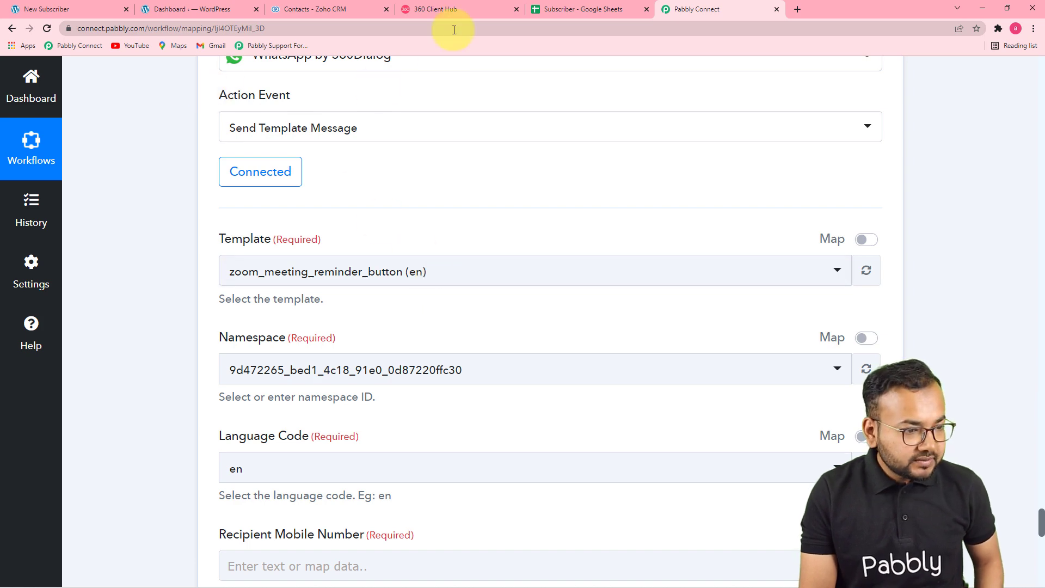
left_click(454, 11)
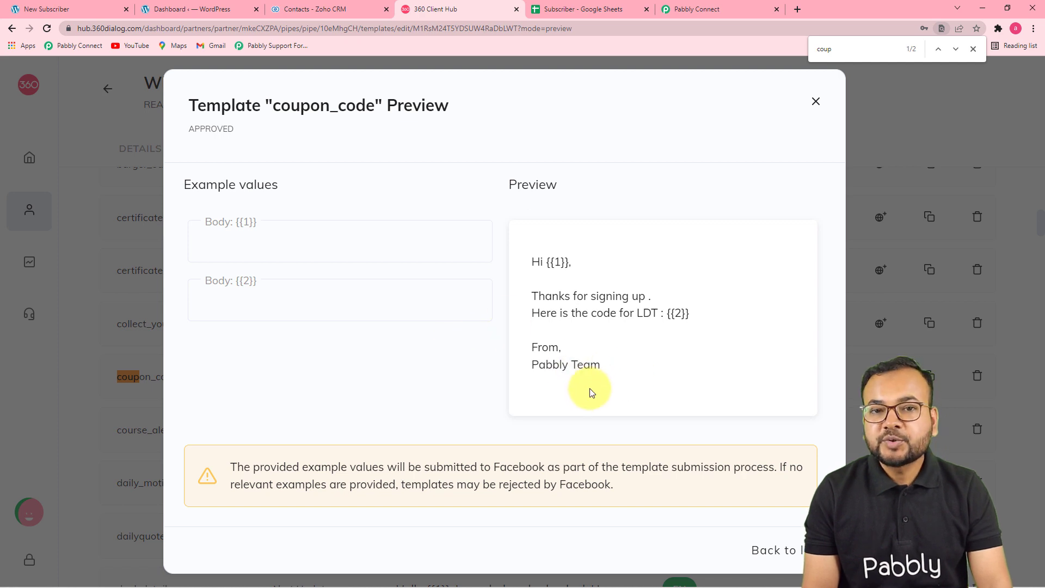
key("Escape")
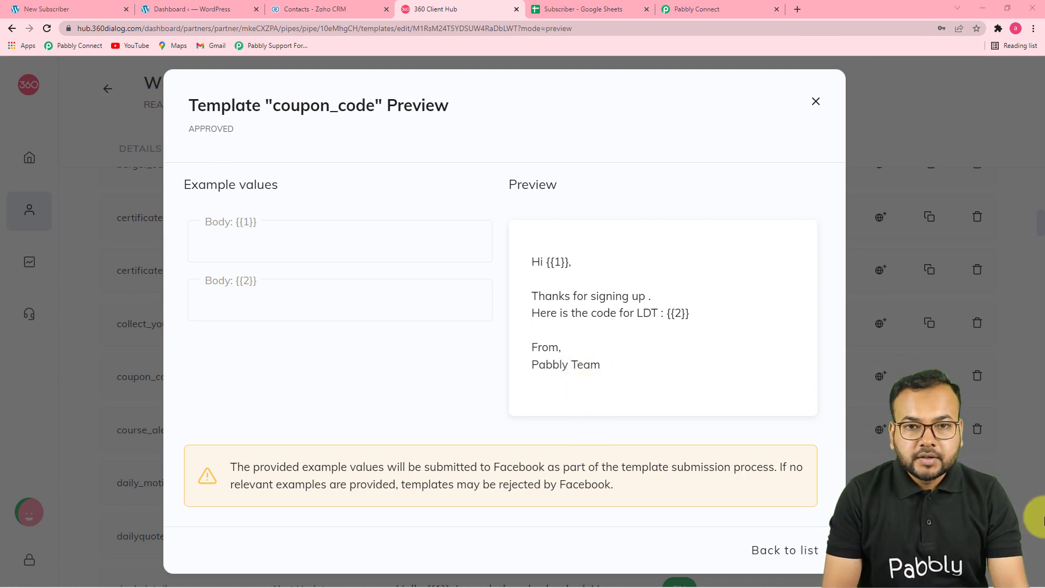
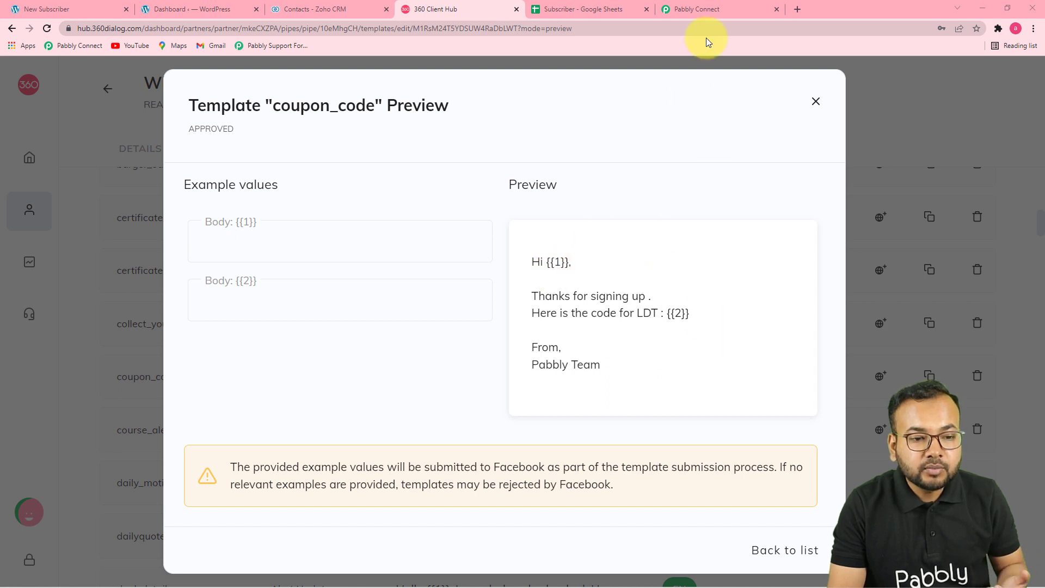
- Switch back to the Pabbly Connect workflow tab
left_click(713, 9)
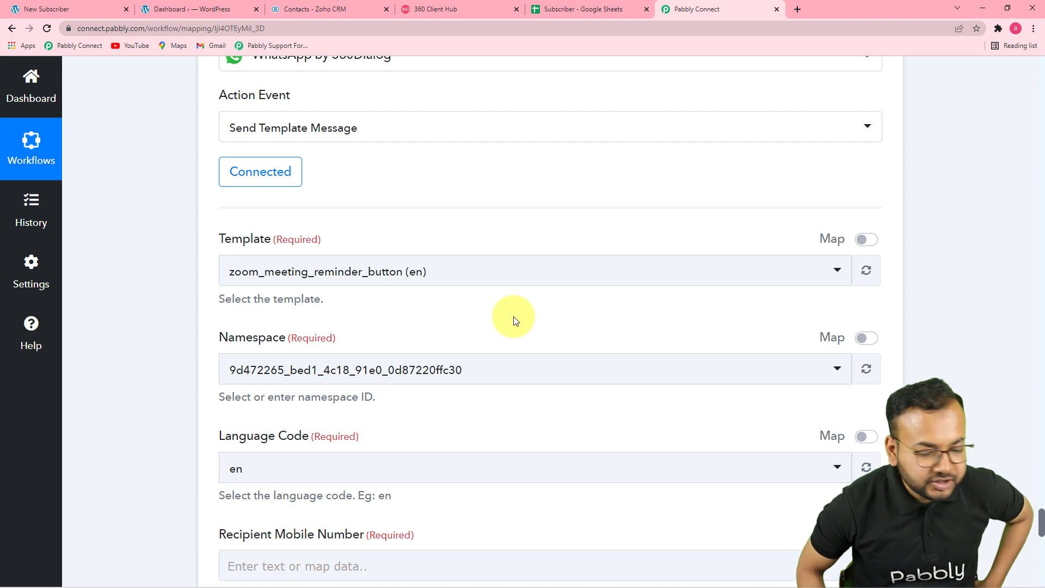
- Search 'coupo' and select the coupon_code (en) template, replacing the zoom meeting reminder
left_click(427, 284)
type("co")
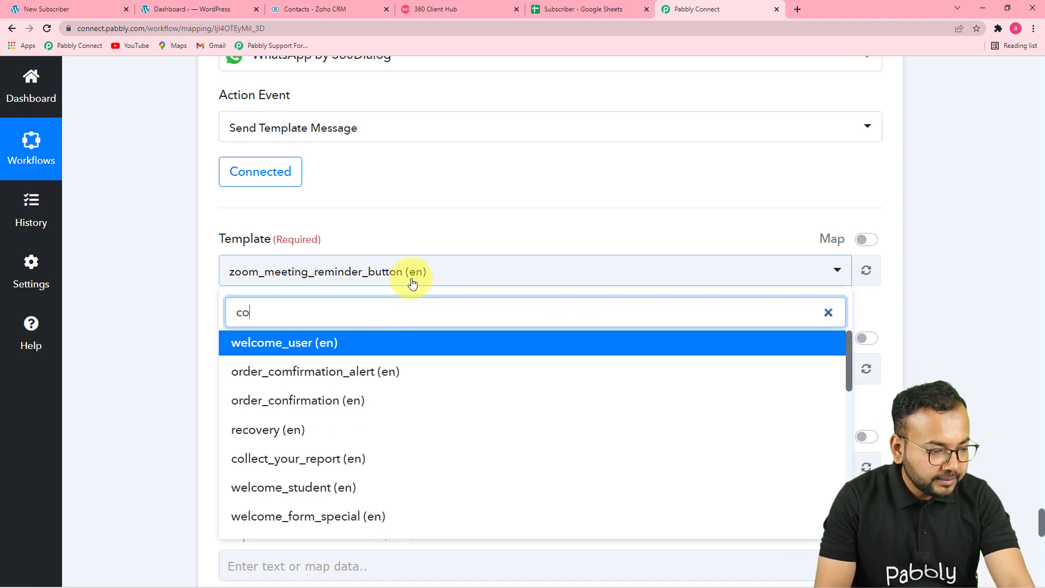
type("upo")
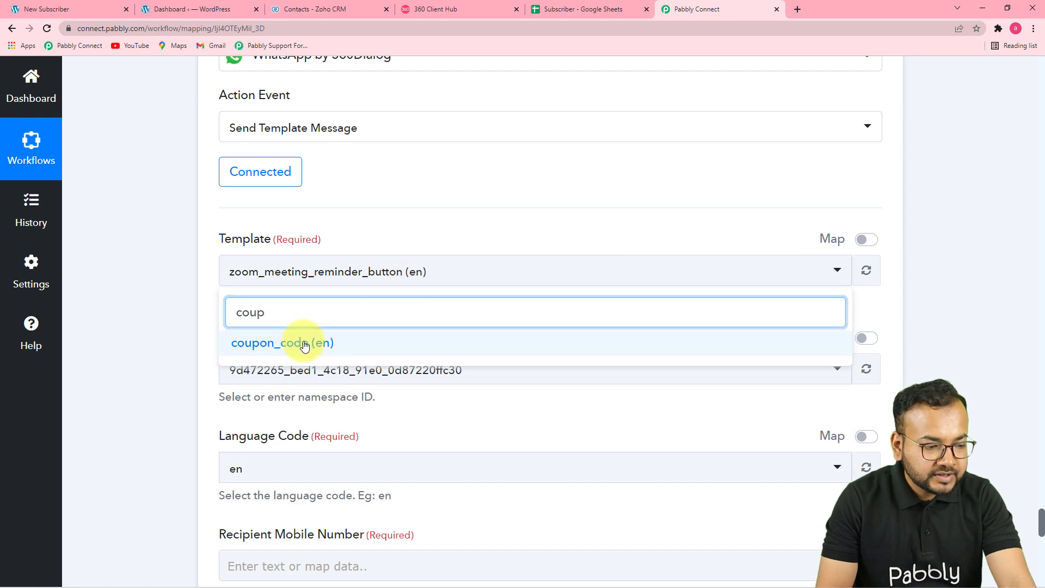
left_click(304, 342)
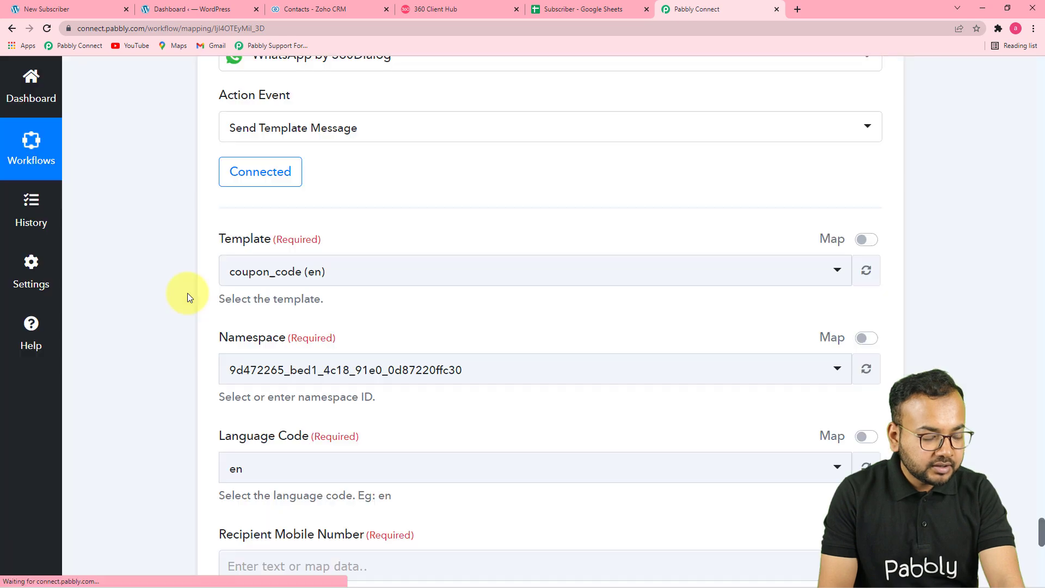
scroll(187, 297, "down", 6)
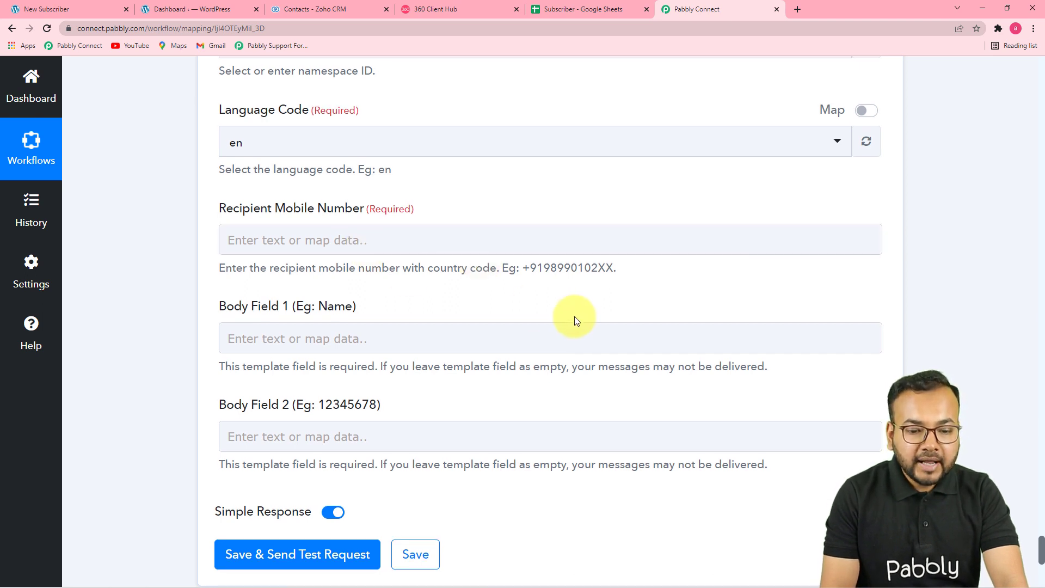
scroll(569, 313, "up", 2)
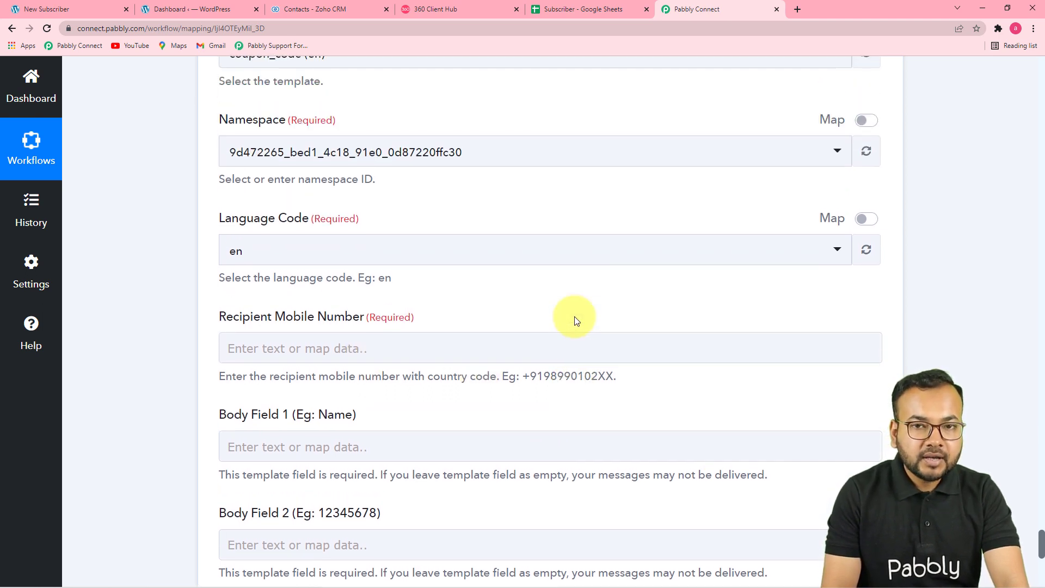
scroll(1043, 333, "up", 20)
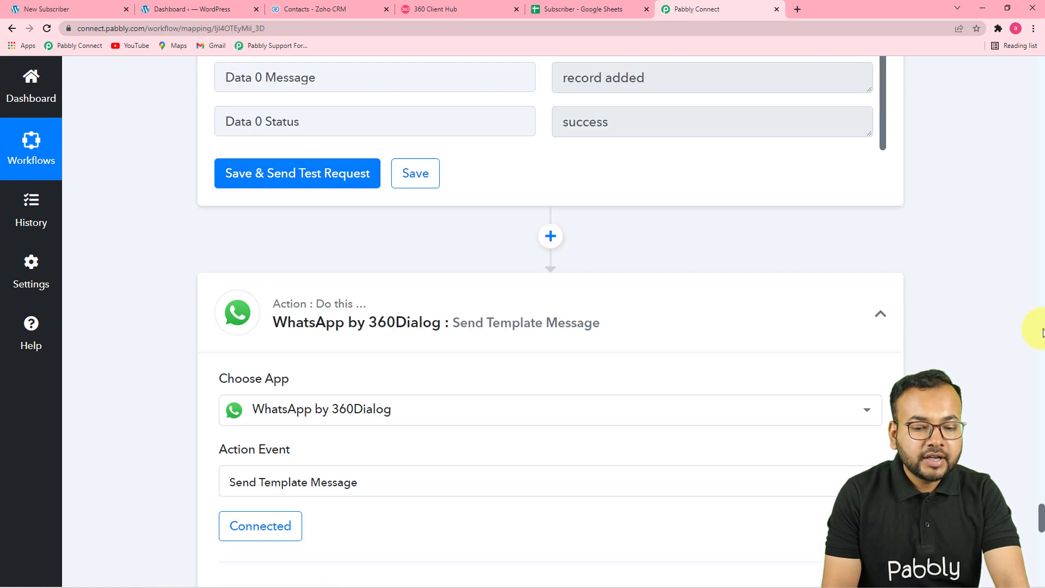
scroll(1042, 333, "up", 15)
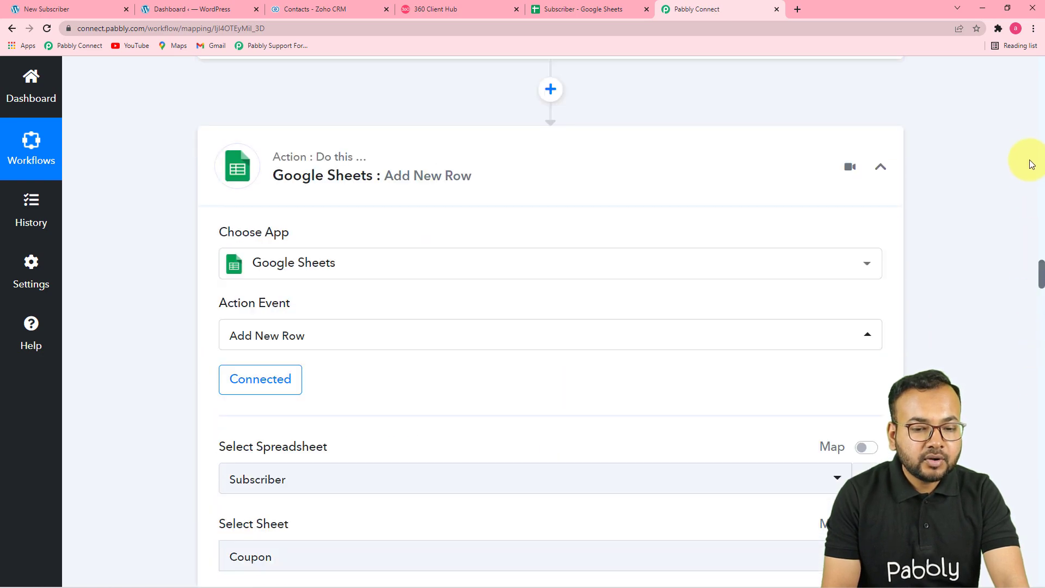
scroll(1035, 182, "up", 10)
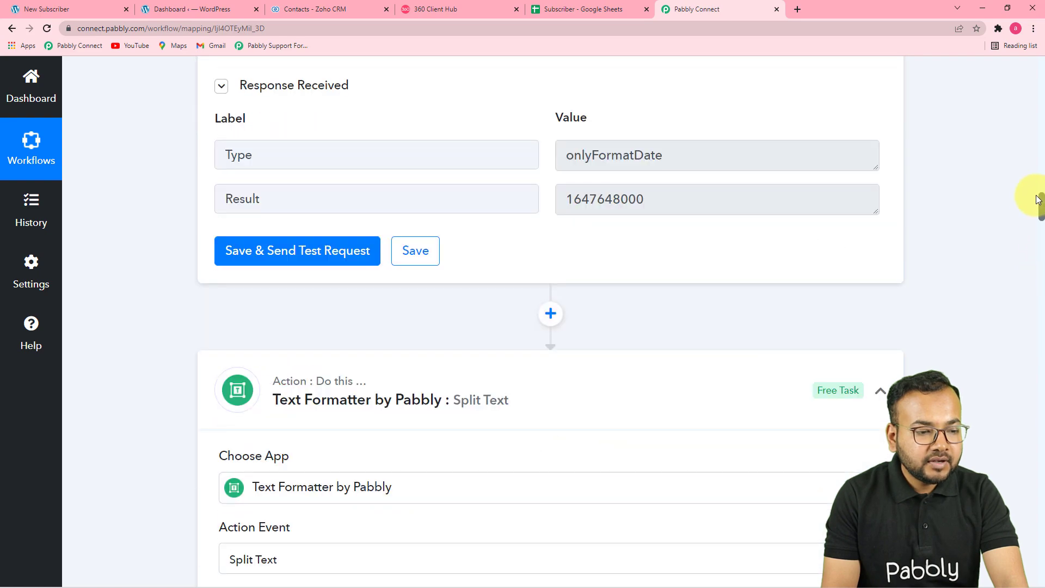
left_click_drag(1036, 181, 1025, 97)
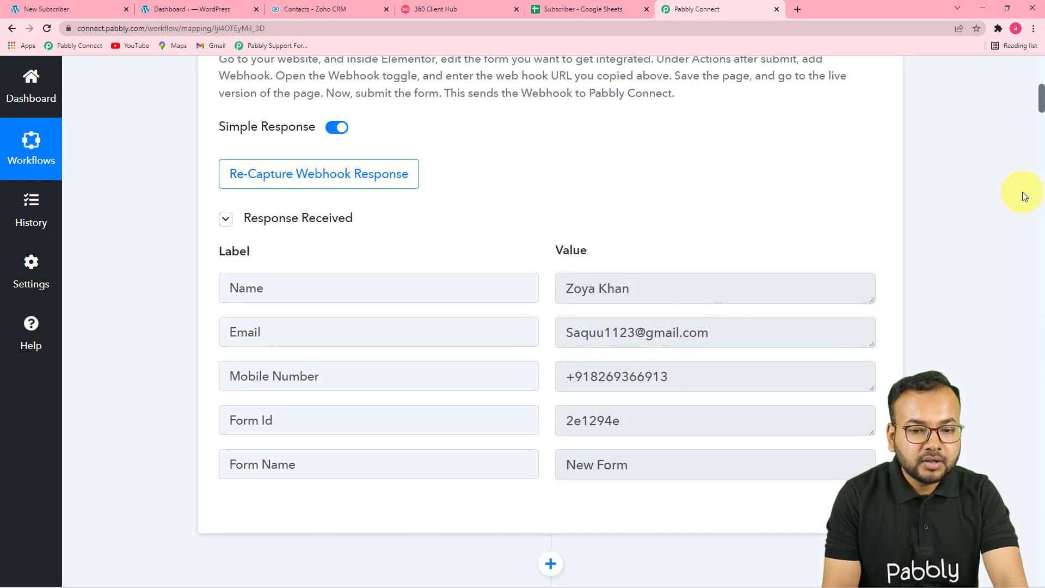
left_click_drag(1029, 102, 998, 570)
- Map the Elementor form submission's Mobile Number into the Recipient Mobile Number field
left_click(325, 266)
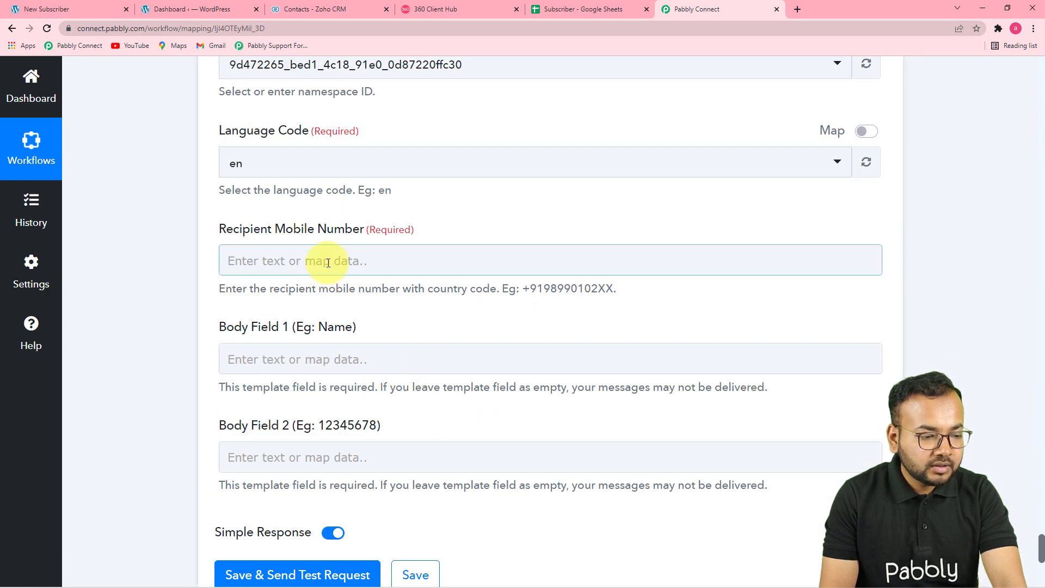
left_click(327, 263)
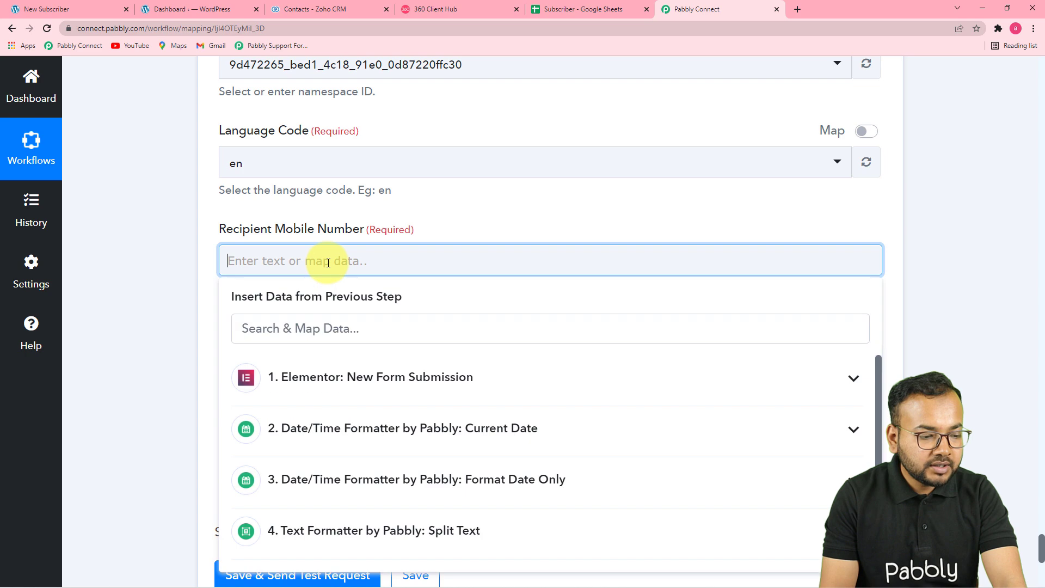
left_click(372, 384)
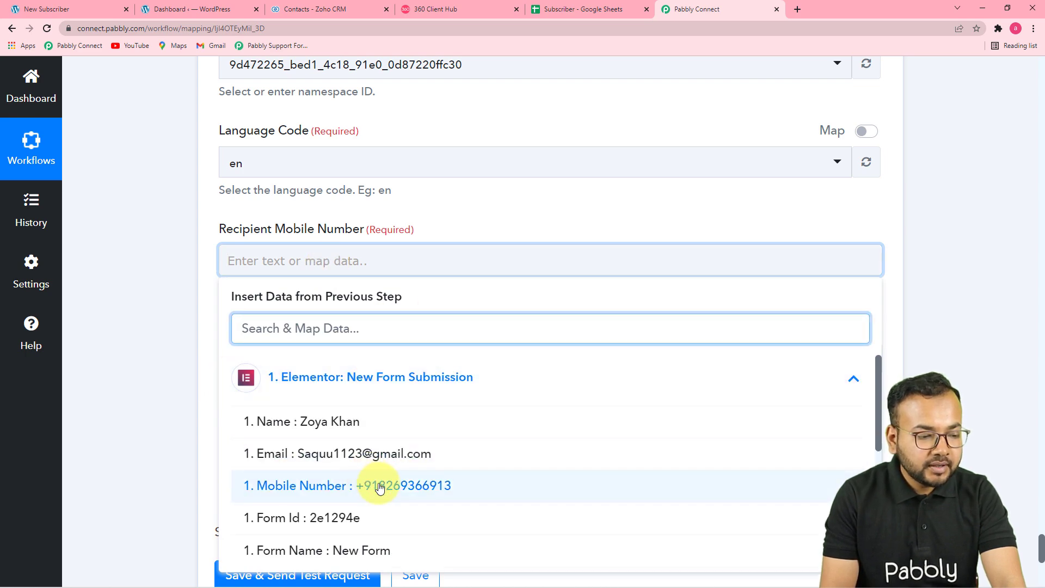
left_click(380, 488)
left_click(184, 344)
scroll(184, 344, "down", 2)
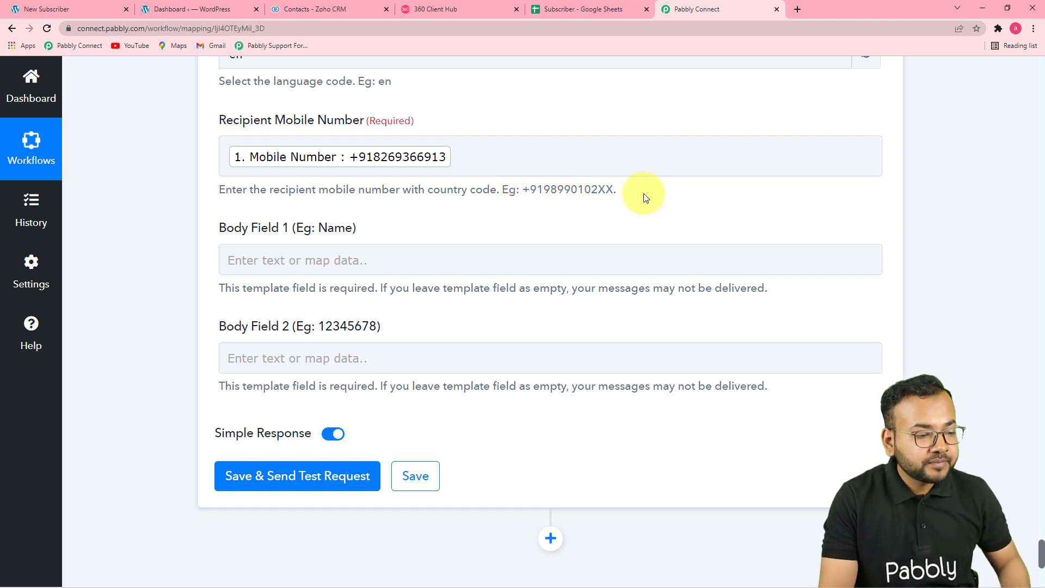
scroll(314, 270, "down", 1)
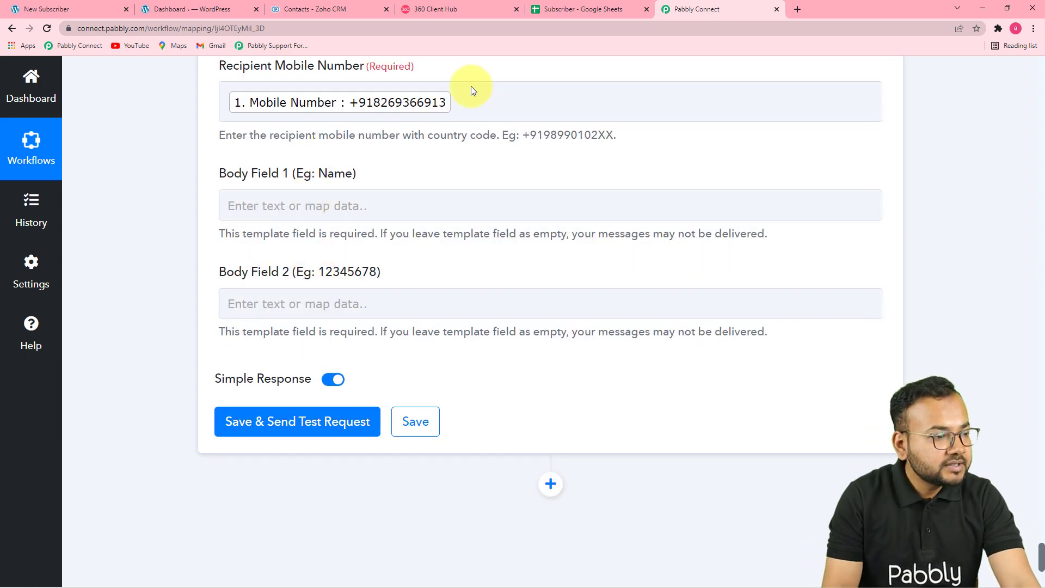
- After checking the template's placeholders, map the Elementor form's Name into Body Field 1
left_click(455, 11)
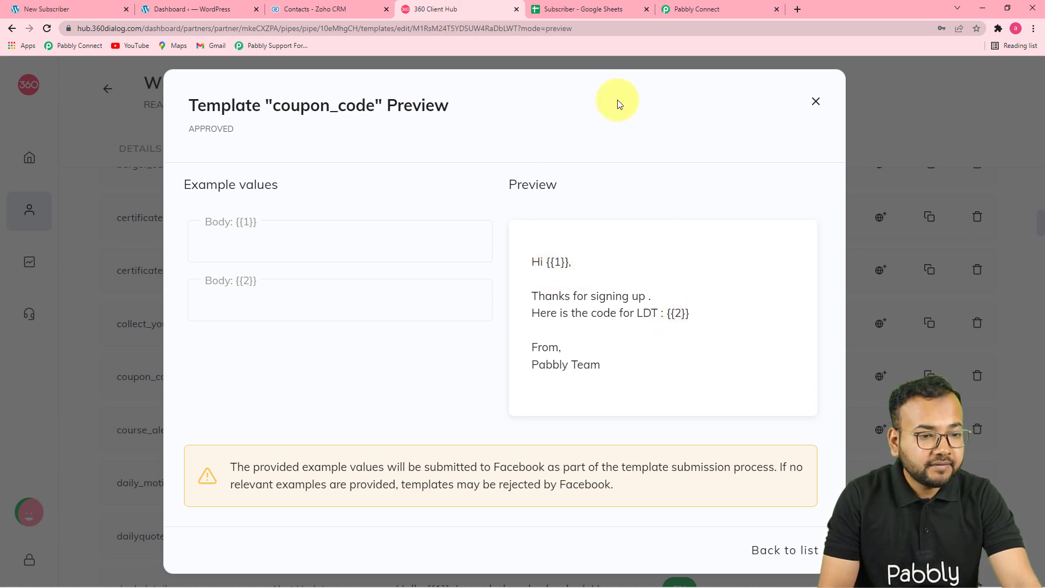
left_click(685, 18)
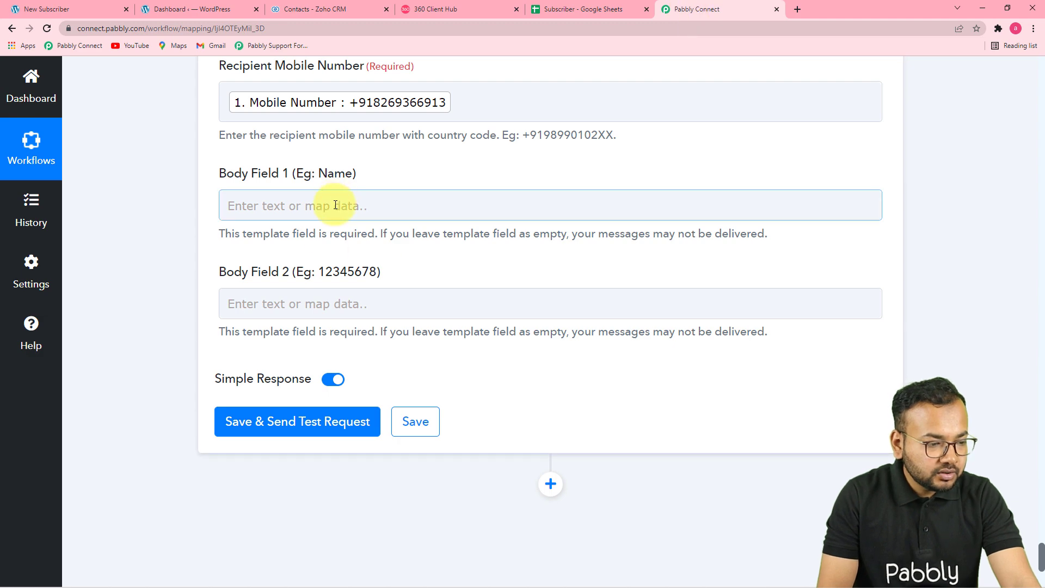
left_click(335, 205)
left_click(334, 315)
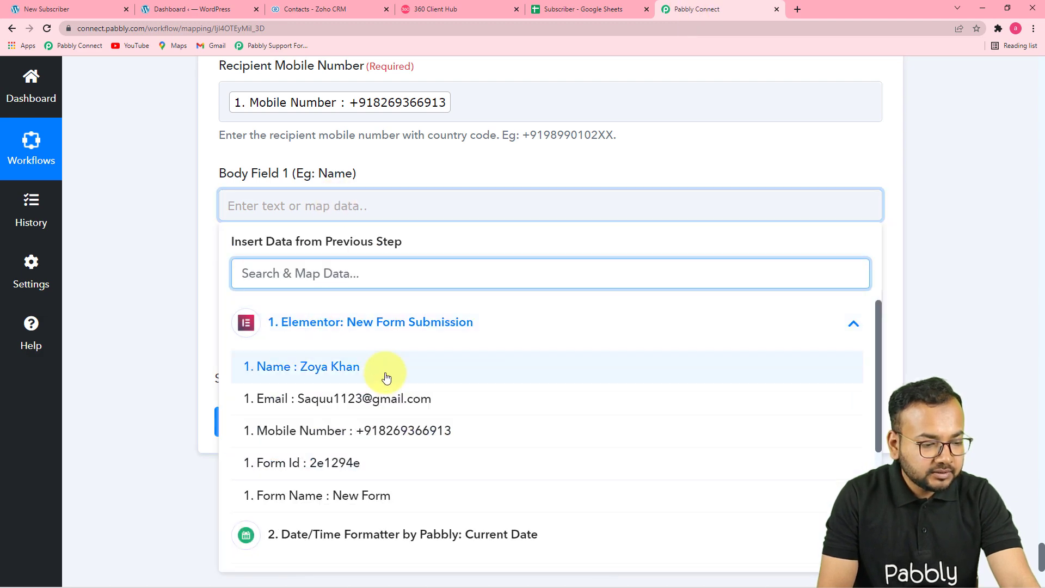
left_click(386, 377)
left_click(184, 263)
scroll(184, 263, "down", 1)
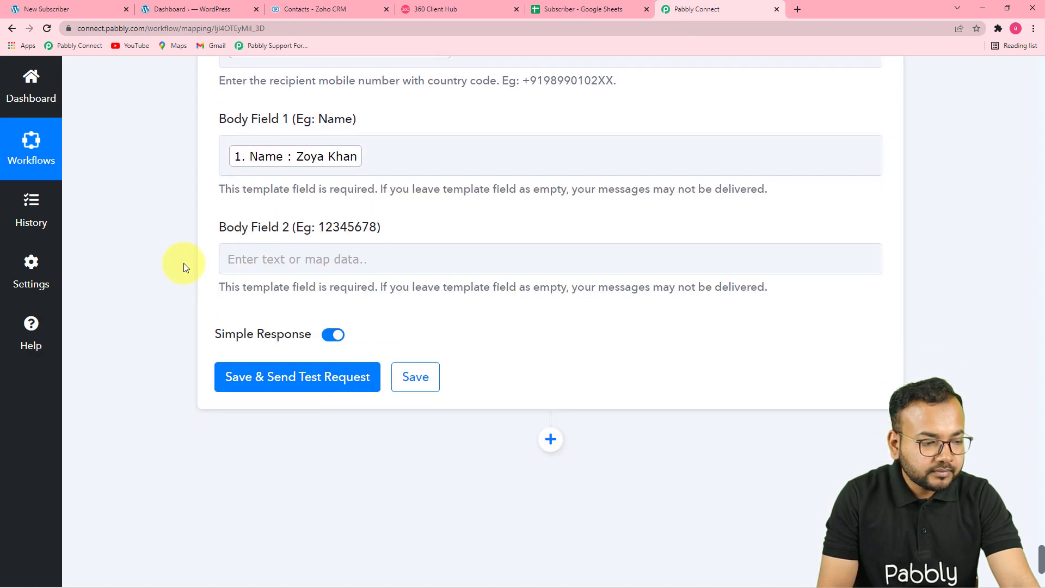
- Map the Result of step 3 Format Date Only into Body Field 2
left_click(340, 258)
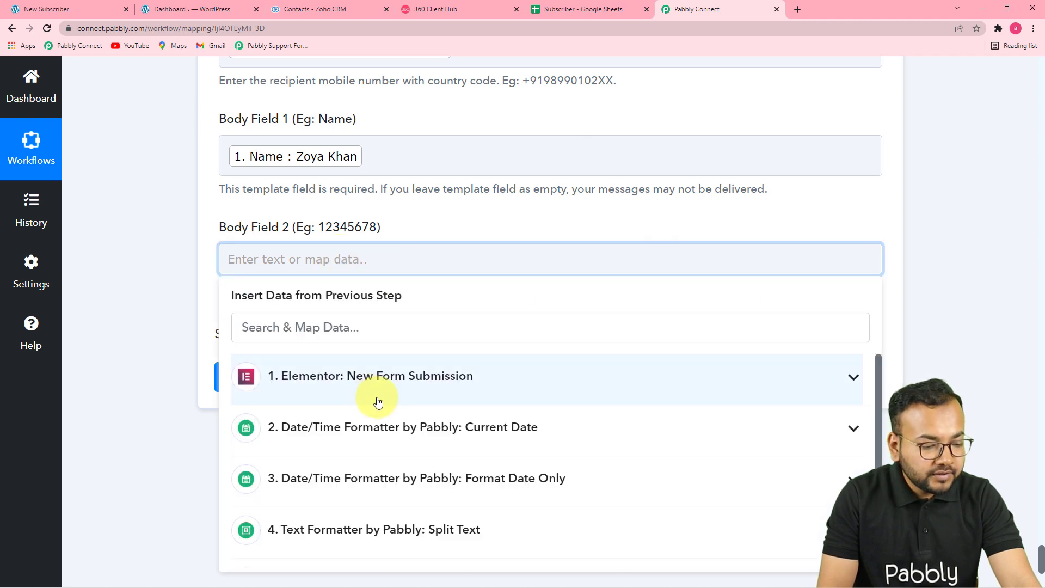
scroll(373, 401, "down", 2)
scroll(487, 478, "up", 2)
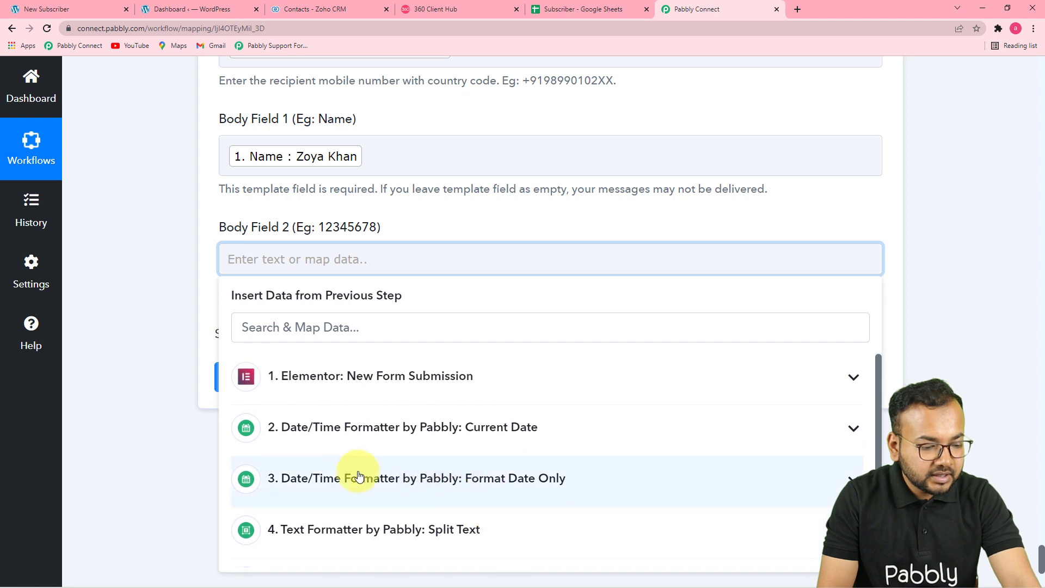
left_click(546, 493)
scroll(543, 492, "down", 2)
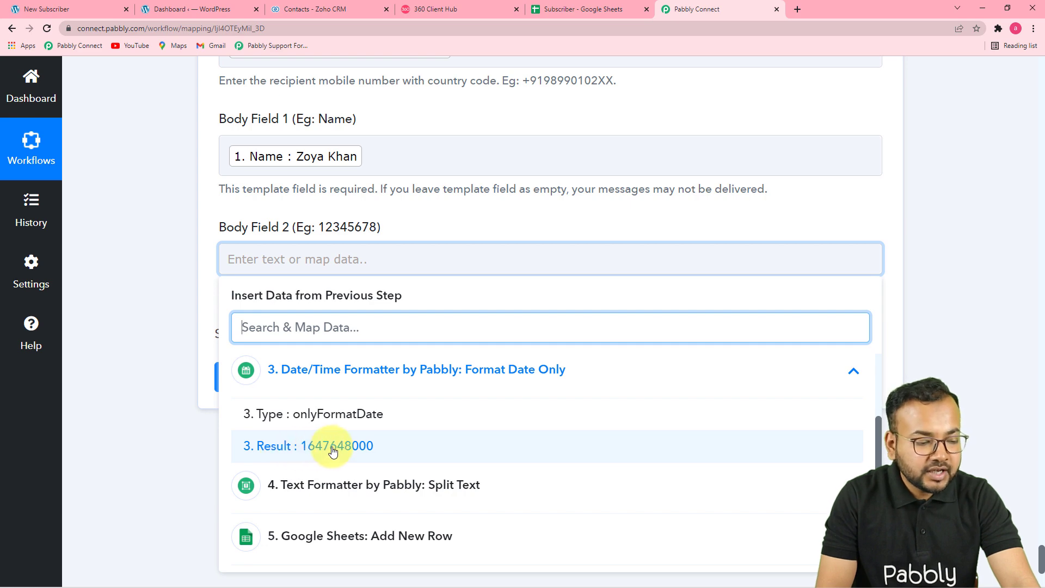
left_click(327, 446)
left_click(172, 368)
scroll(606, 334, "up", 3)
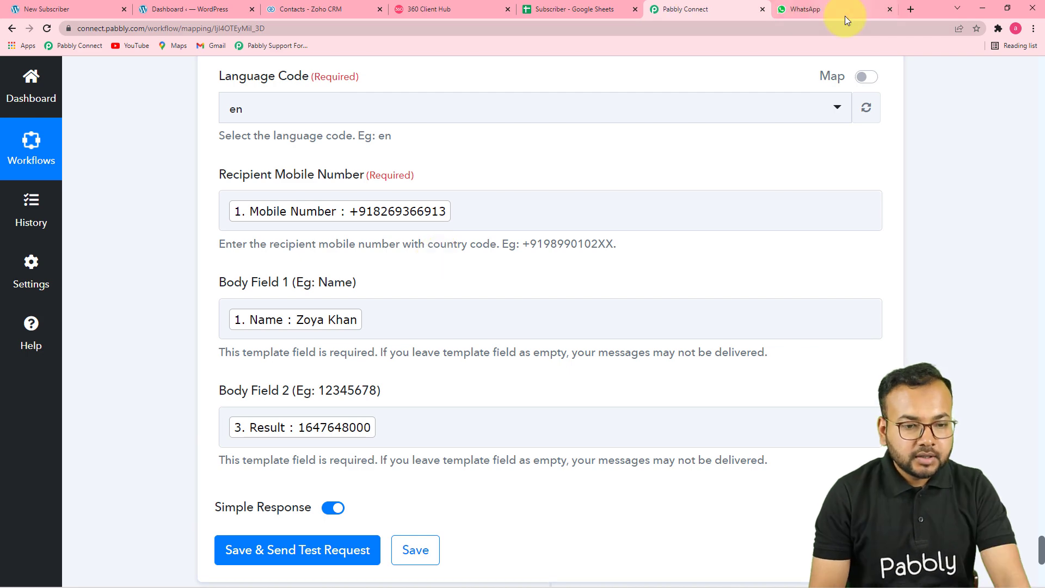
- Save the WhatsApp send-template step, send a test message, and check WhatsApp Web for it
left_click(845, 17)
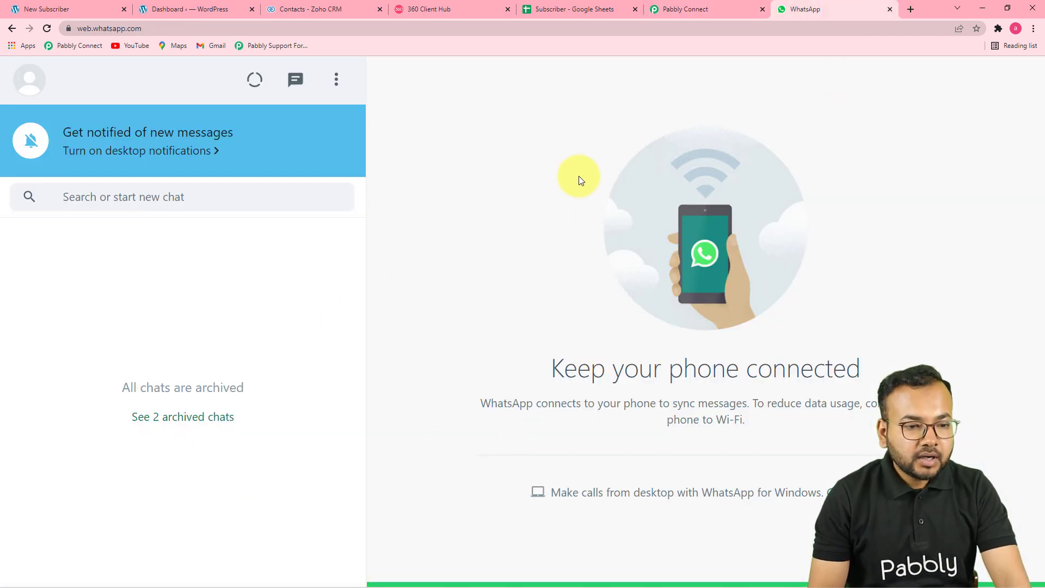
left_click(721, 9)
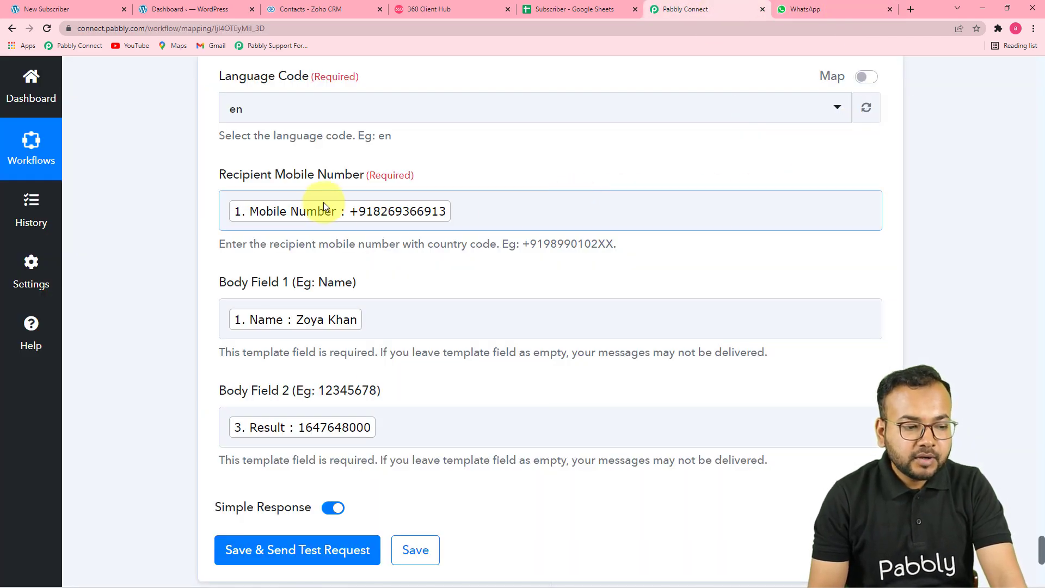
scroll(253, 237, "down", 2)
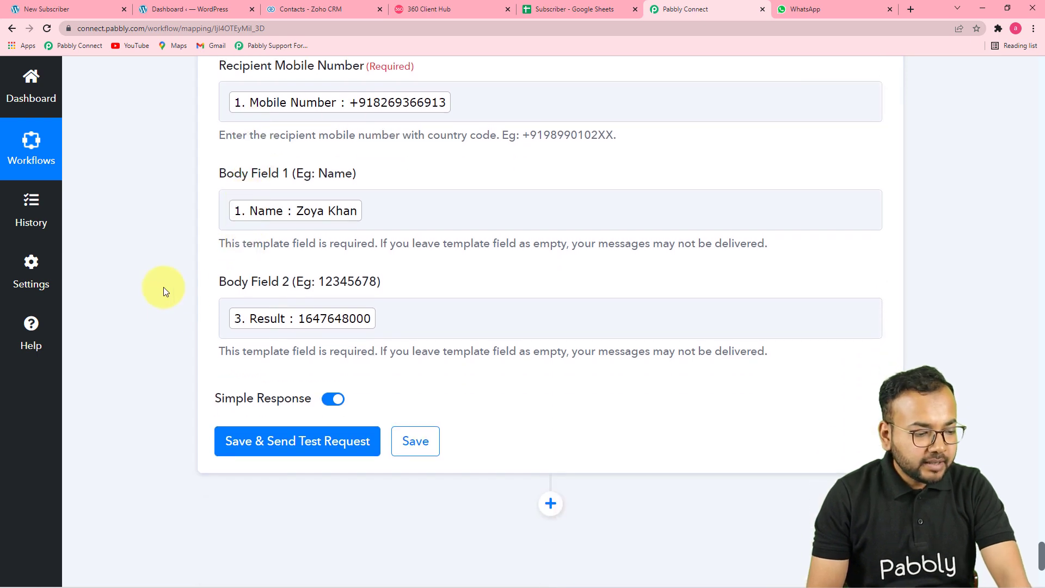
left_click(263, 453)
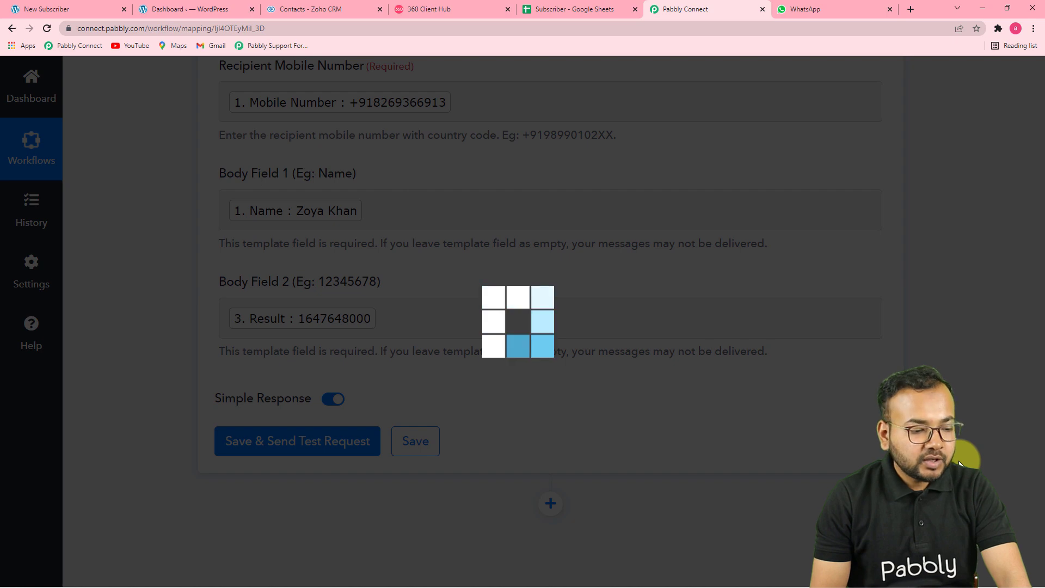
scroll(562, 394, "down", 3)
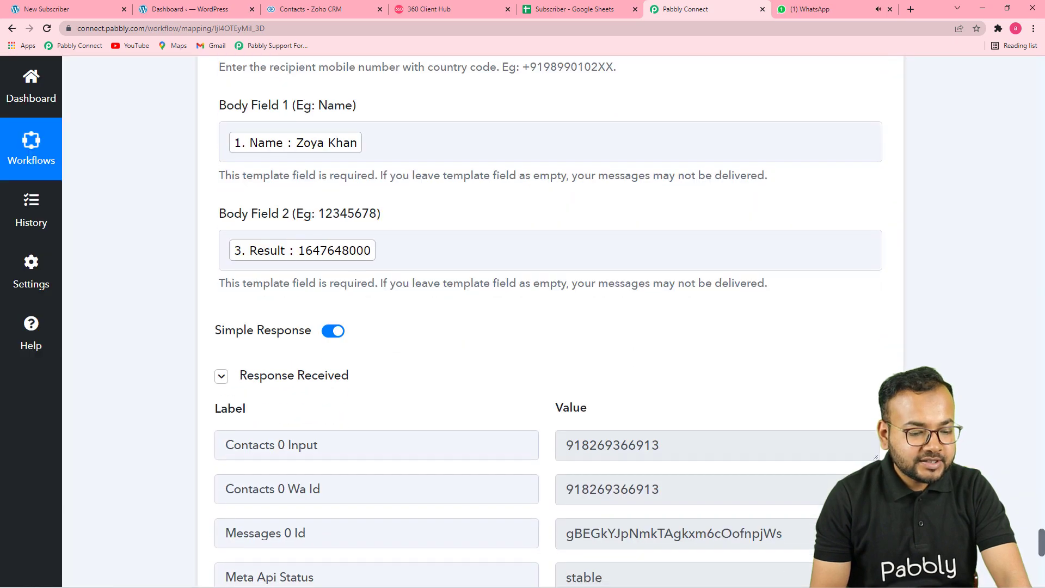
left_click(835, 12)
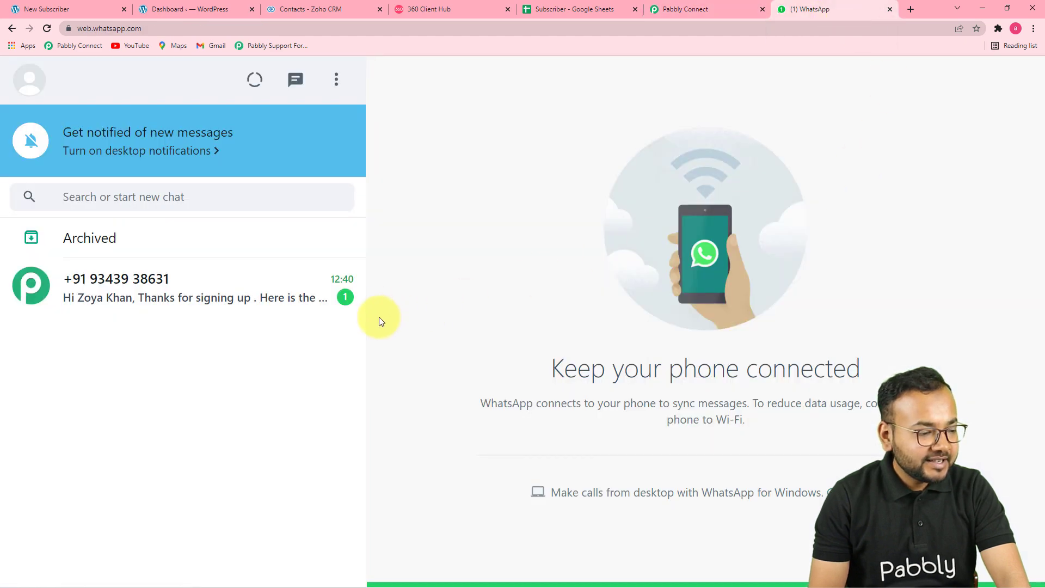
left_click(249, 305)
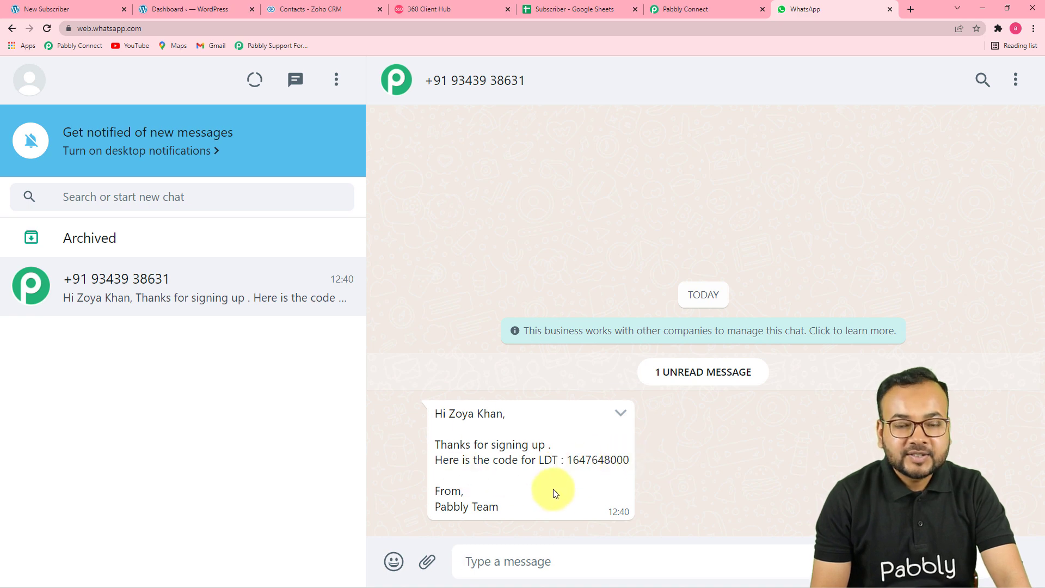
left_click(433, 14)
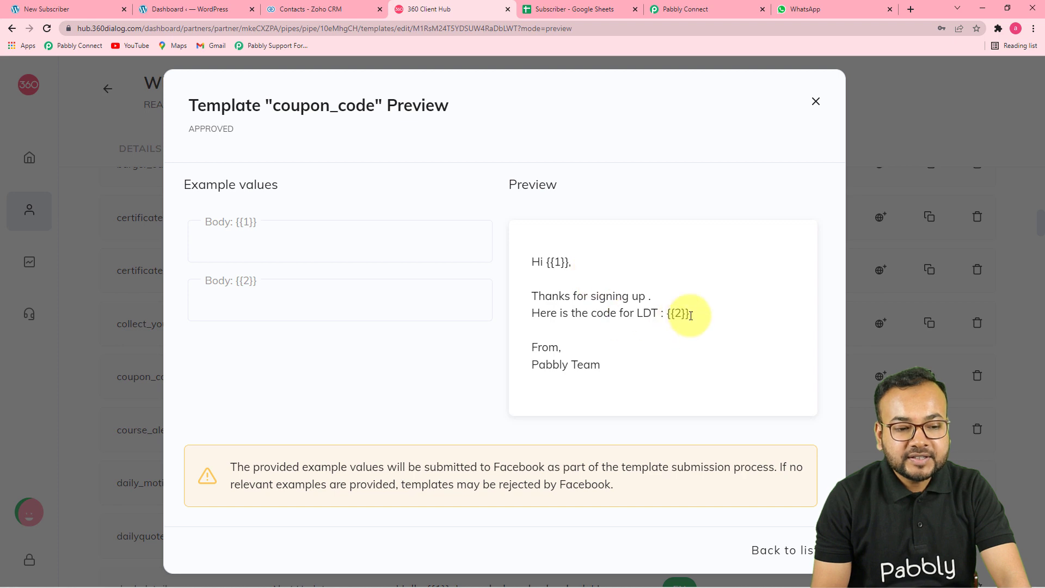
left_click(816, 8)
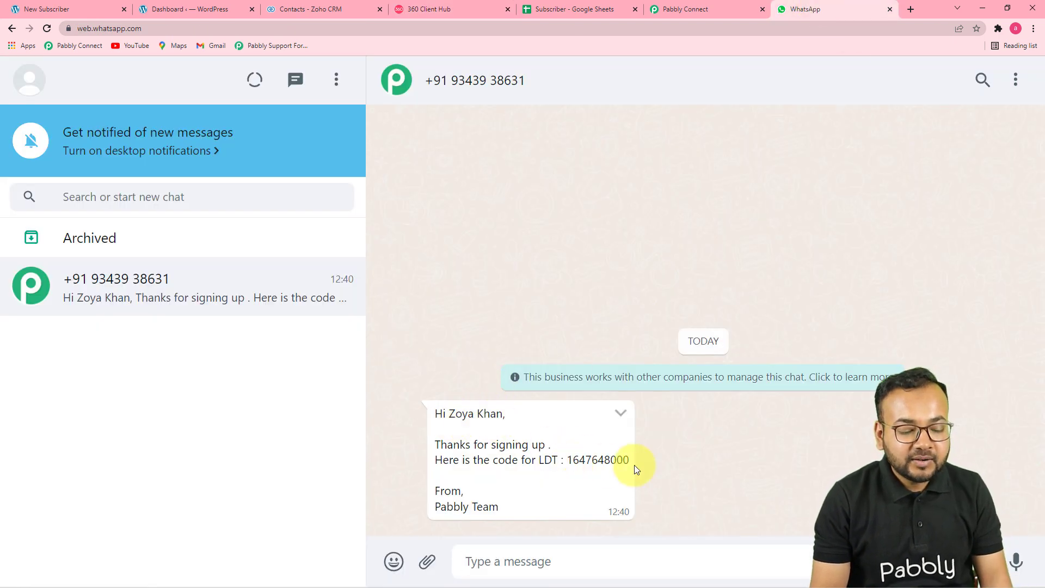
left_click(679, 9)
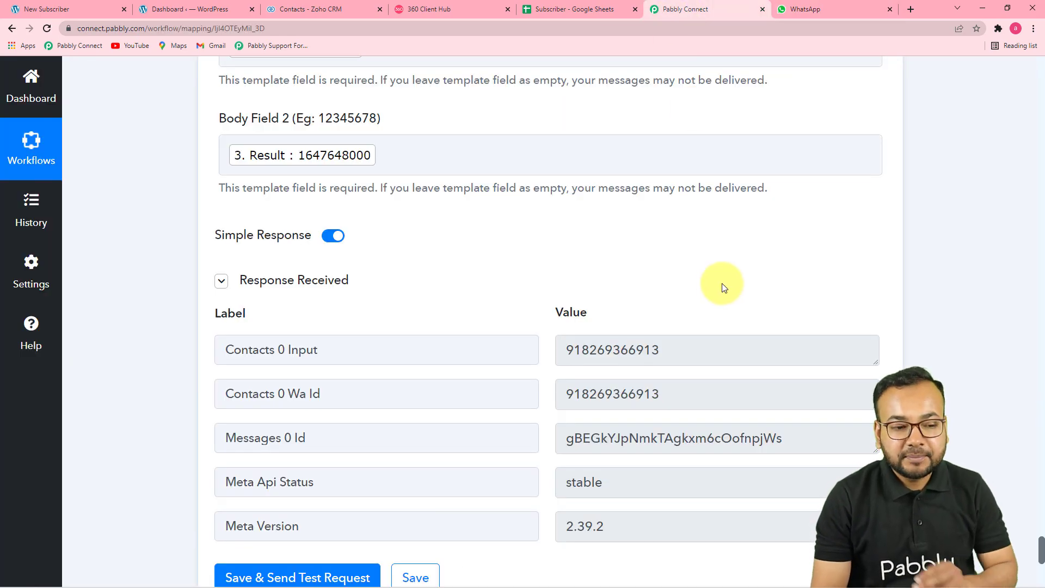
- Scroll to the top of the workflow to show the Elementor New Form Submission trigger
scroll(1034, 283, "up", 8)
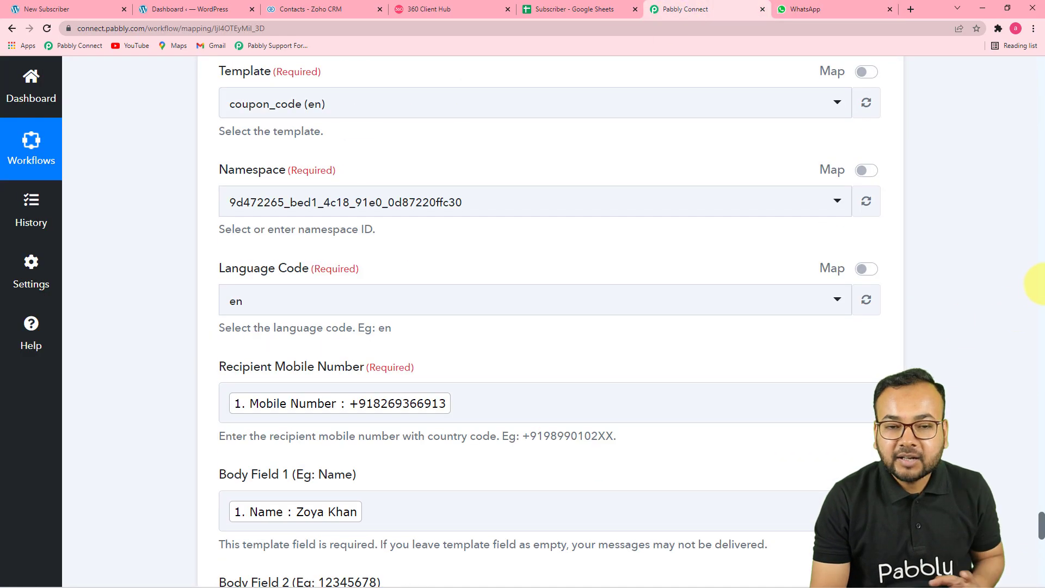
scroll(1034, 284, "up", 10)
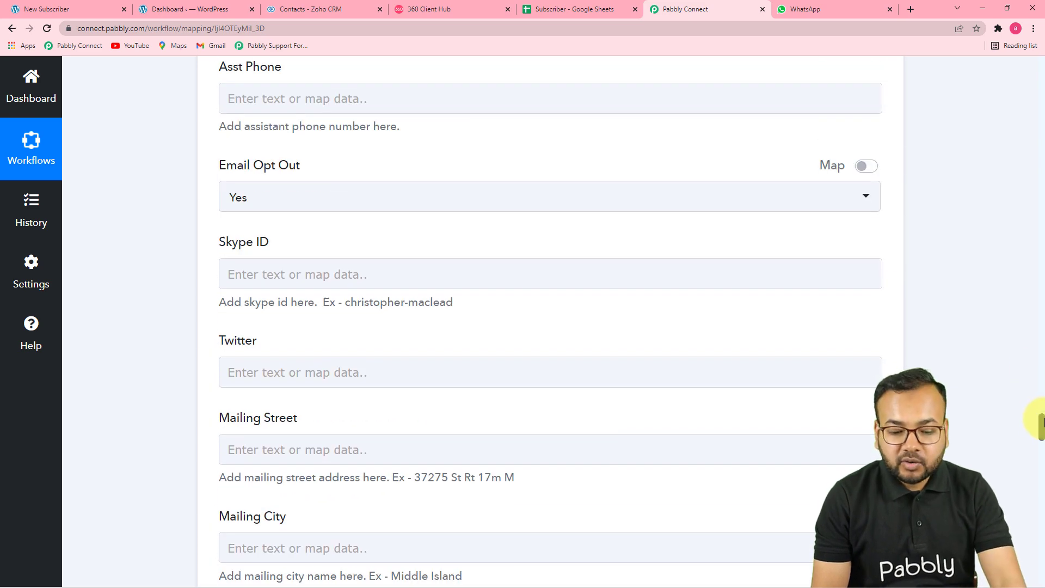
scroll(1040, 425, "up", 5)
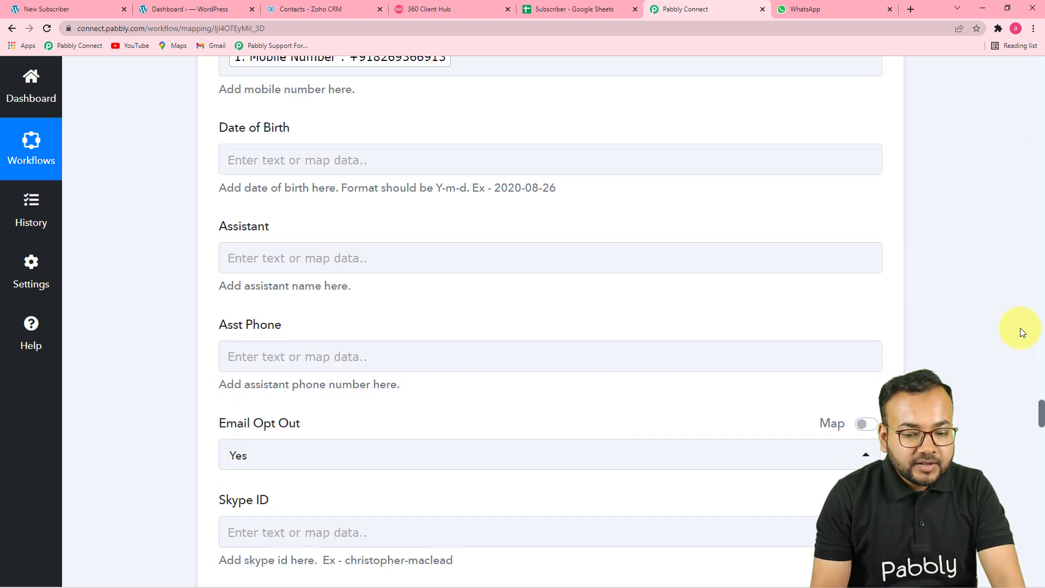
left_click_drag(1041, 418, 1011, 65)
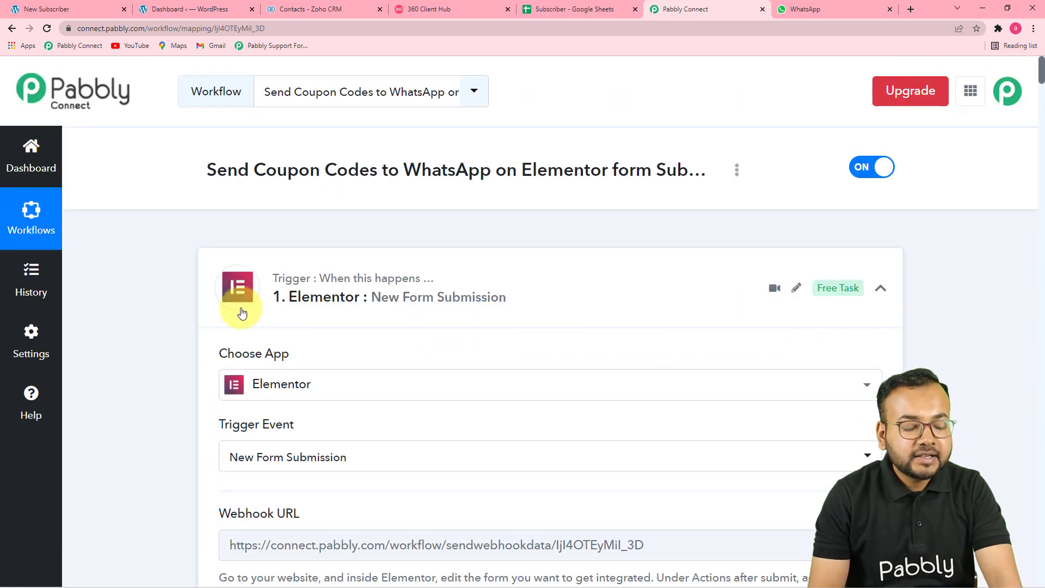
- Scroll through the trigger's form data, both Date/Time Formatter steps, and the Split Text step
scroll(208, 327, "down", 4)
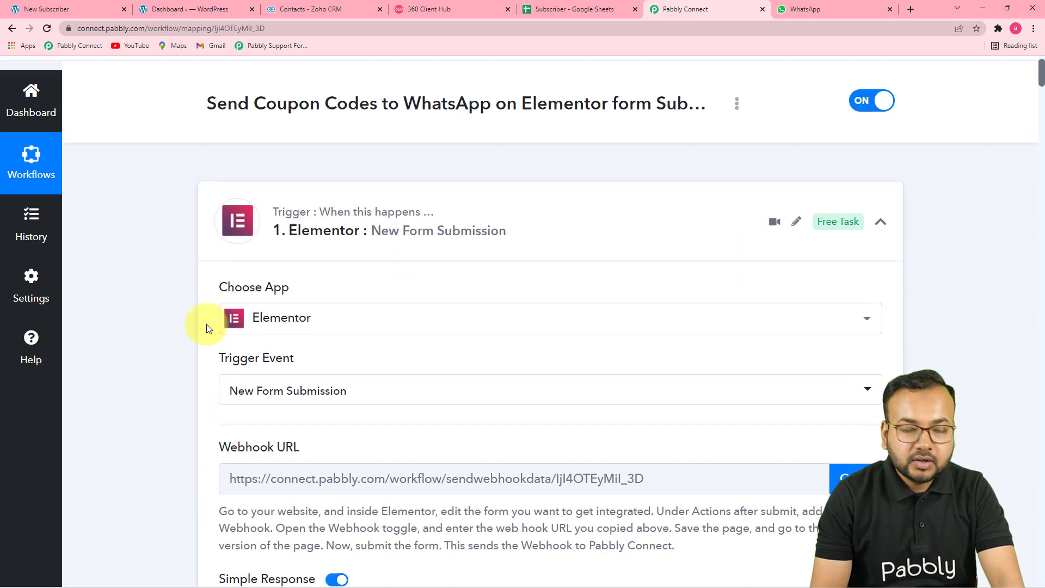
scroll(207, 329, "down", 3)
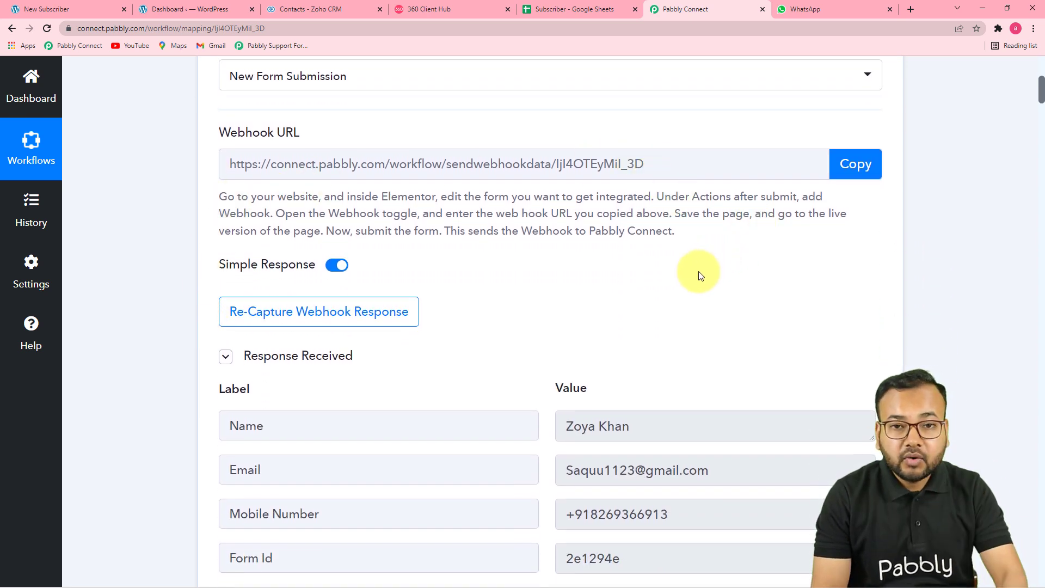
scroll(697, 272, "down", 5)
scroll(672, 280, "down", 8)
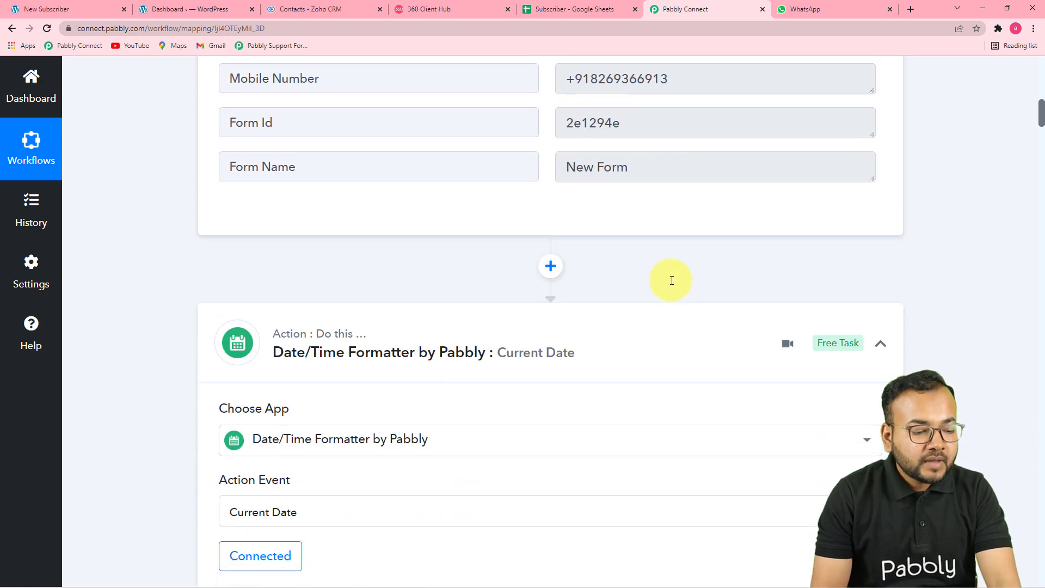
scroll(671, 281, "down", 2)
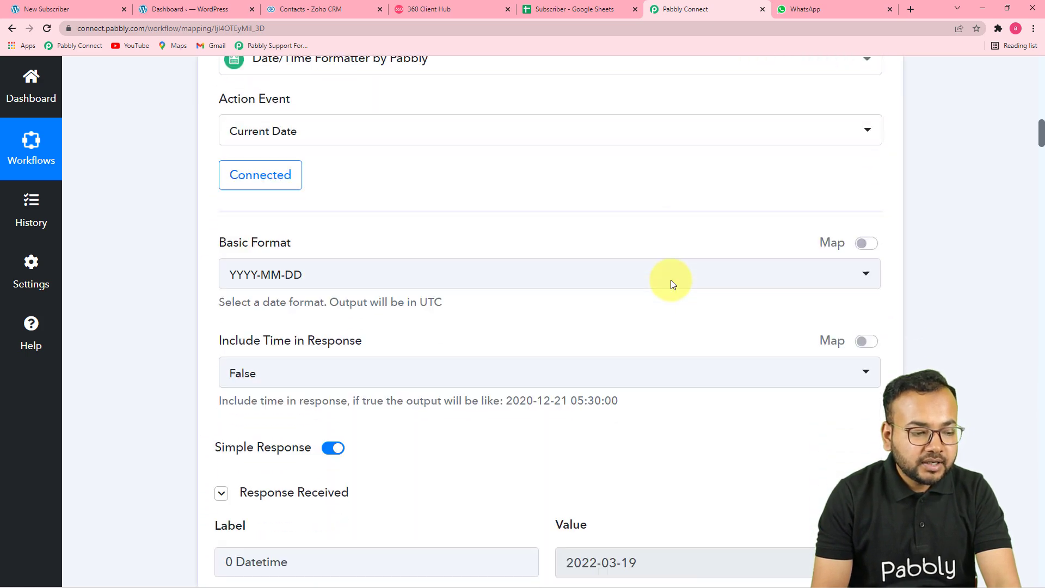
scroll(671, 279, "down", 5)
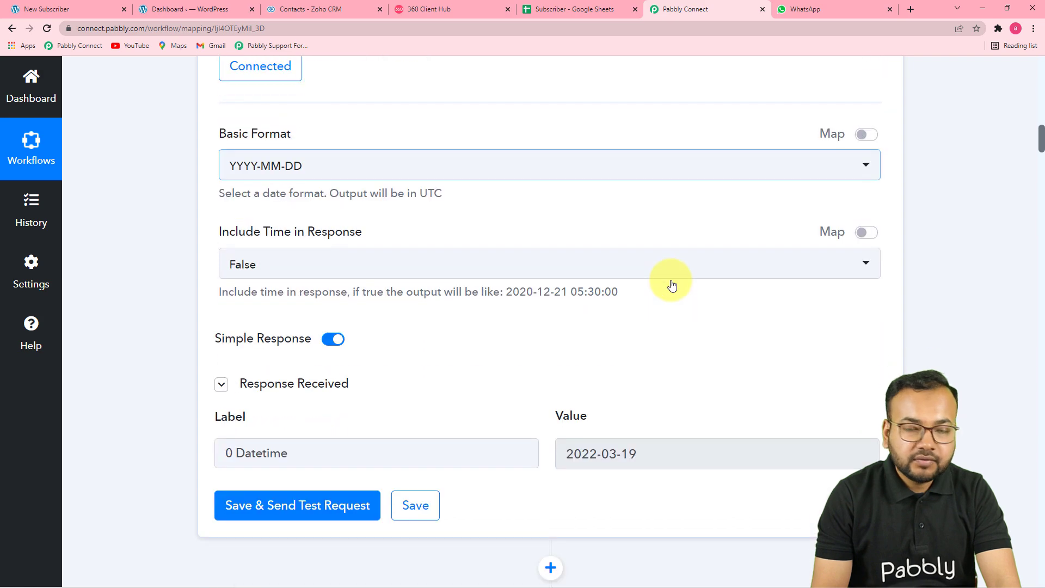
scroll(671, 279, "down", 2)
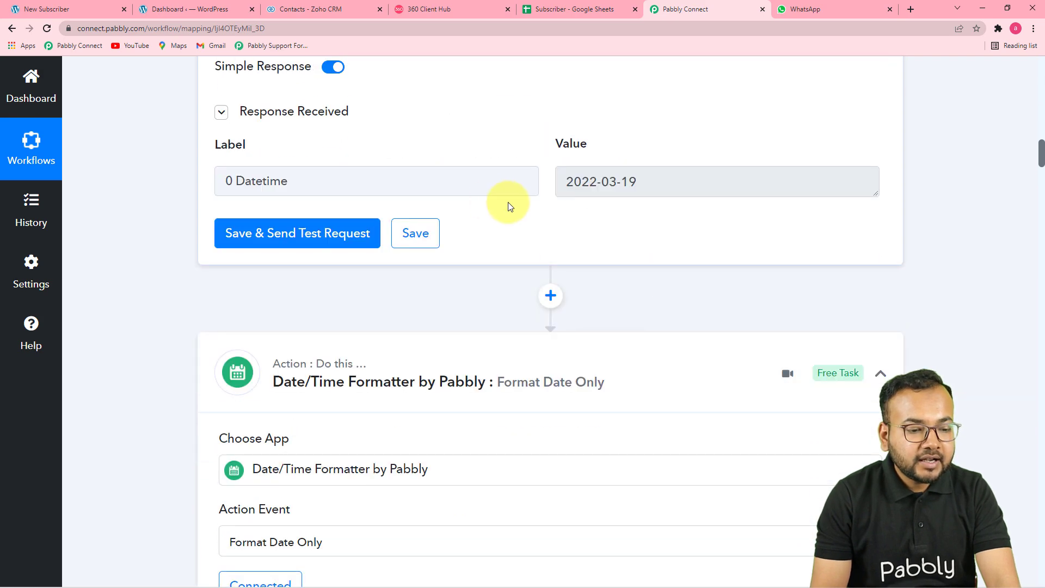
scroll(555, 223, "down", 3)
scroll(555, 227, "down", 8)
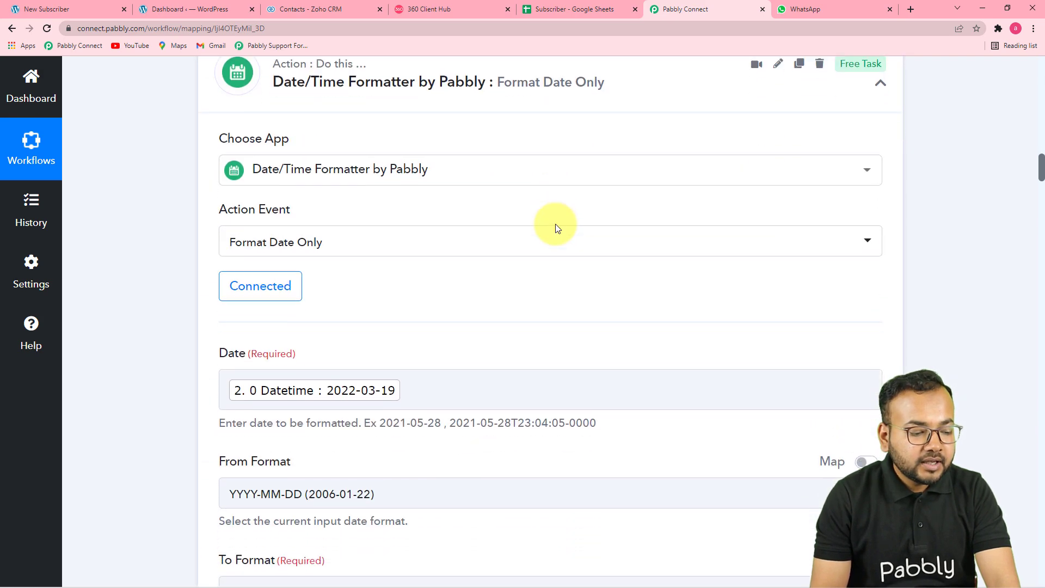
scroll(439, 340, "down", 4)
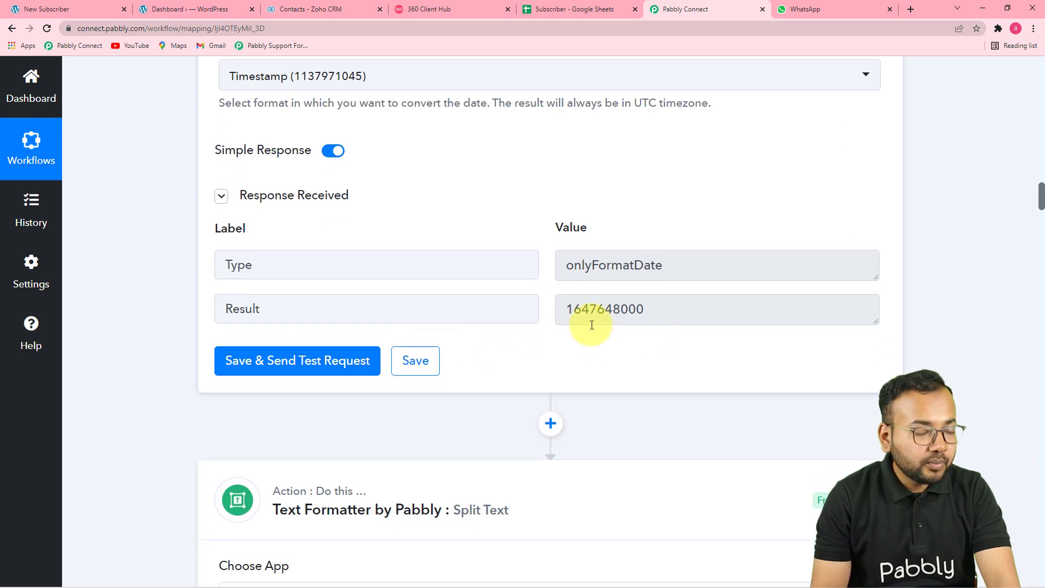
scroll(592, 325, "up", 9)
scroll(464, 271, "down", 15)
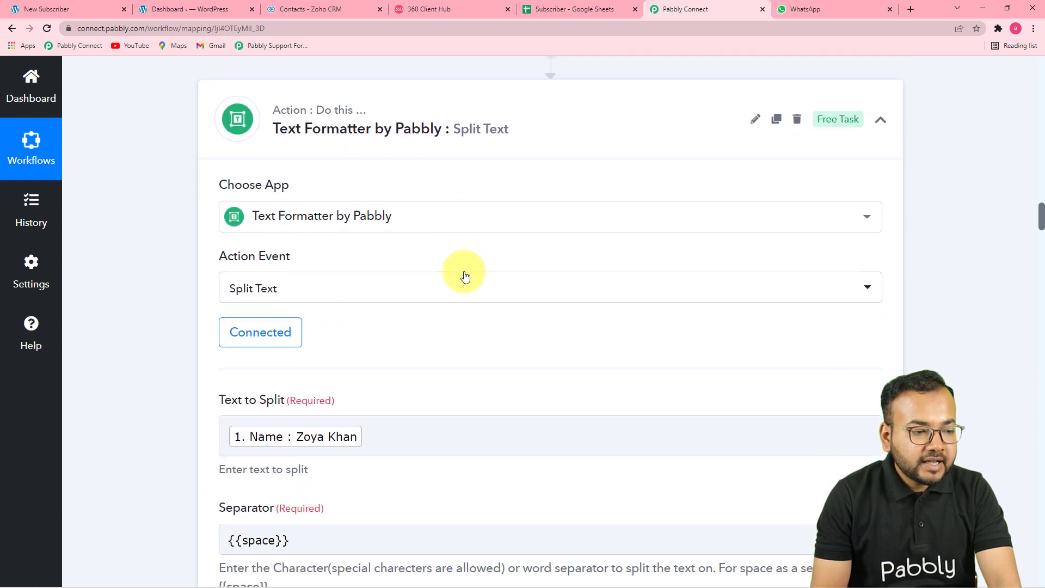
scroll(464, 271, "down", 5)
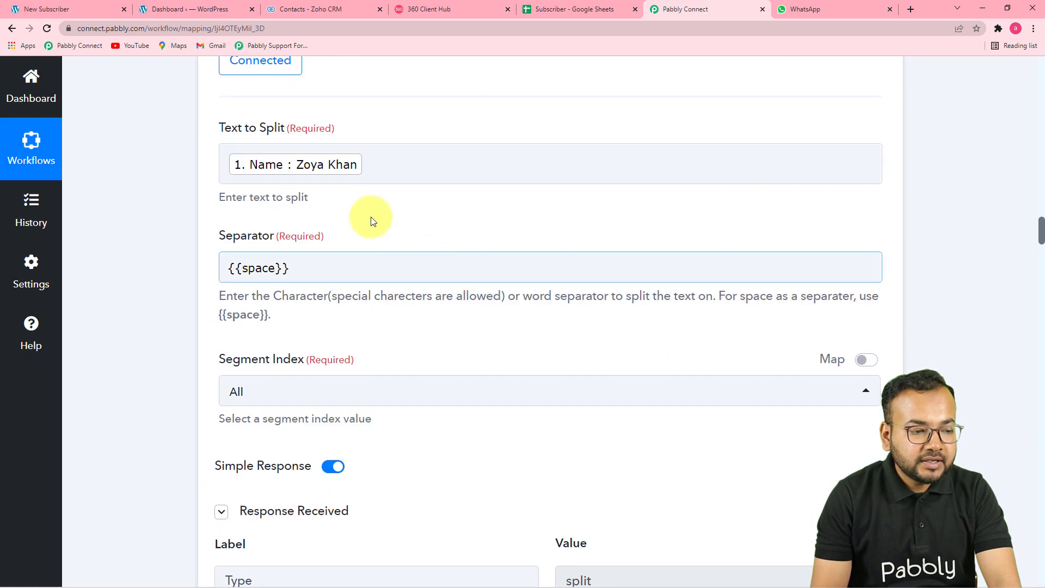
scroll(427, 187, "down", 8)
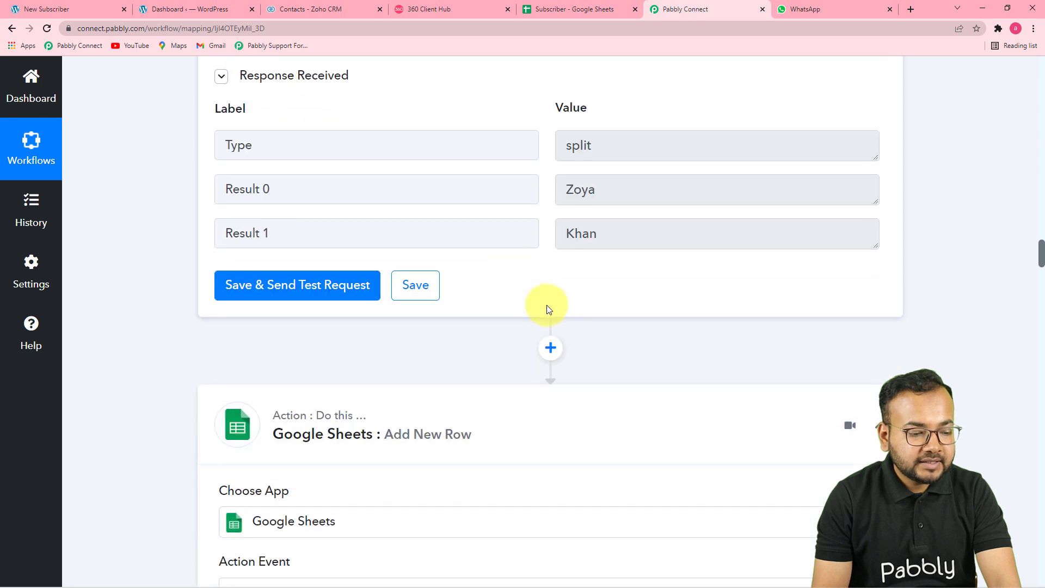
- Scroll through the Google Sheets Add New Row, Zoho CRM Create Contact, and WhatsApp steps
scroll(547, 303, "down", 4)
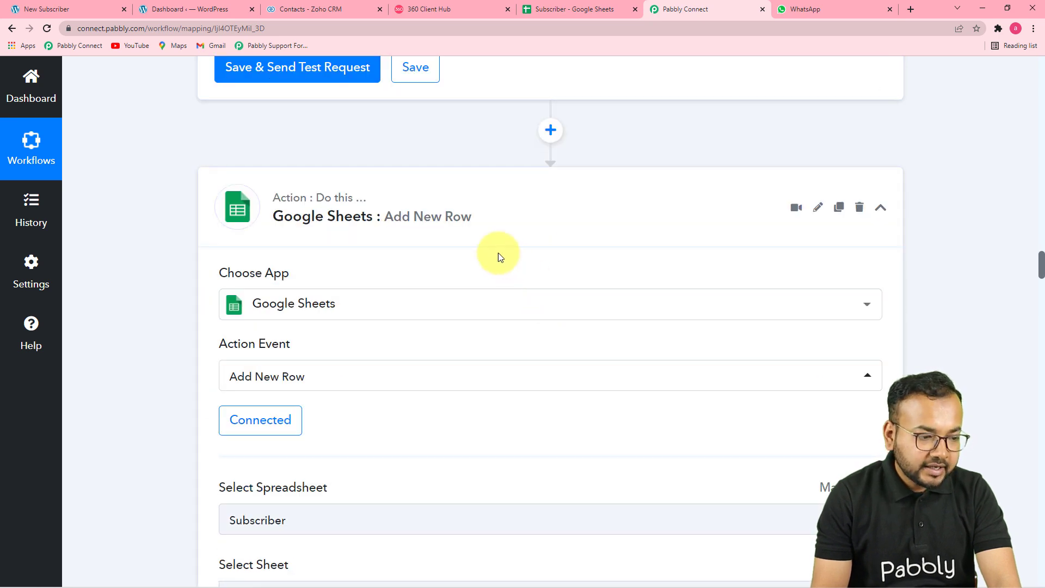
scroll(375, 256, "down", 2)
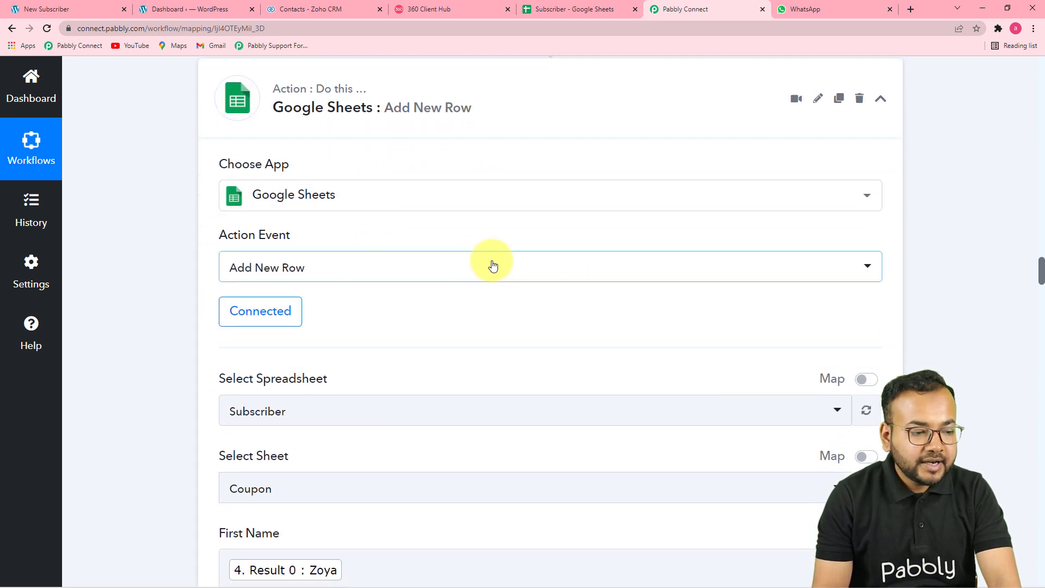
scroll(583, 283, "down", 5)
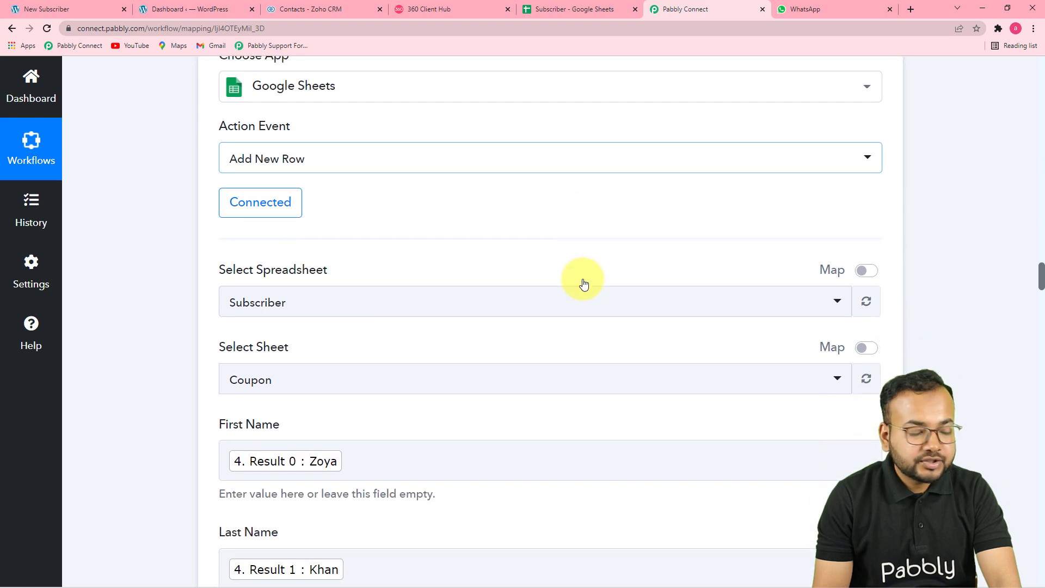
scroll(519, 257, "down", 2)
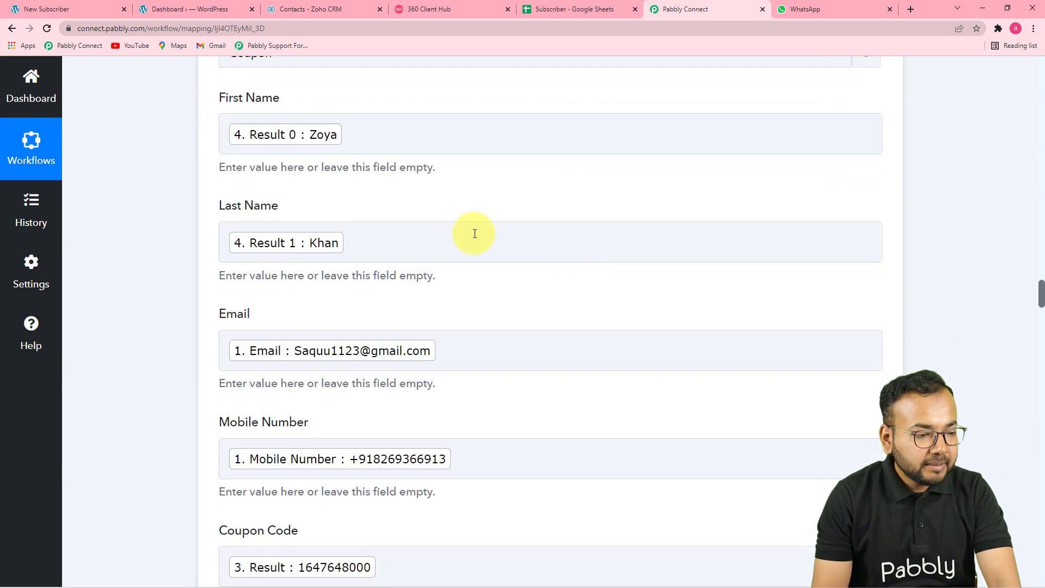
scroll(456, 445, "down", 5)
scroll(456, 445, "down", 15)
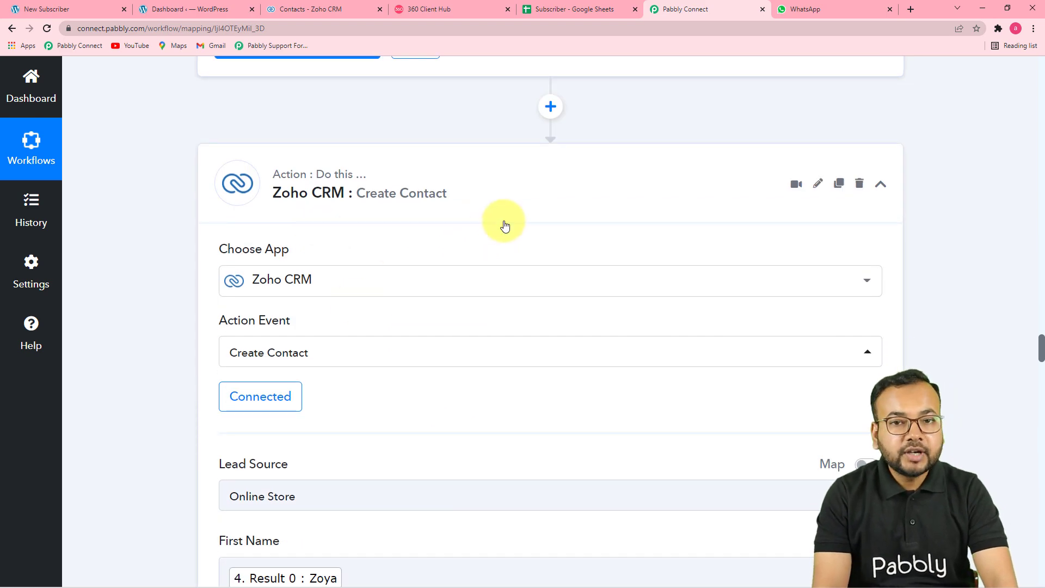
scroll(504, 223, "down", 12)
scroll(504, 223, "down", 20)
scroll(505, 225, "down", 7)
scroll(701, 294, "down", 1)
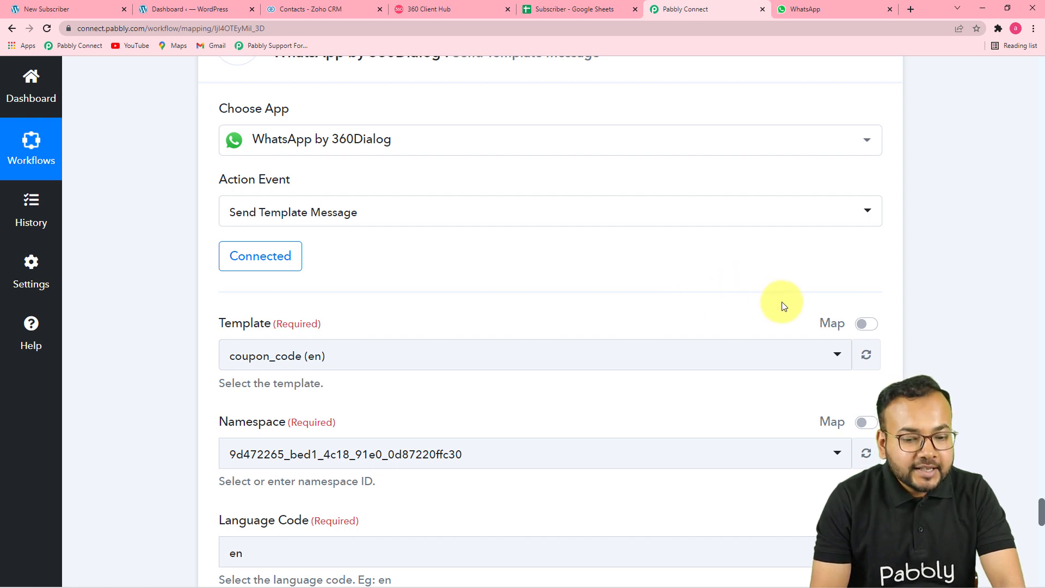
scroll(969, 334, "up", 1)
scroll(972, 335, "up", 3)
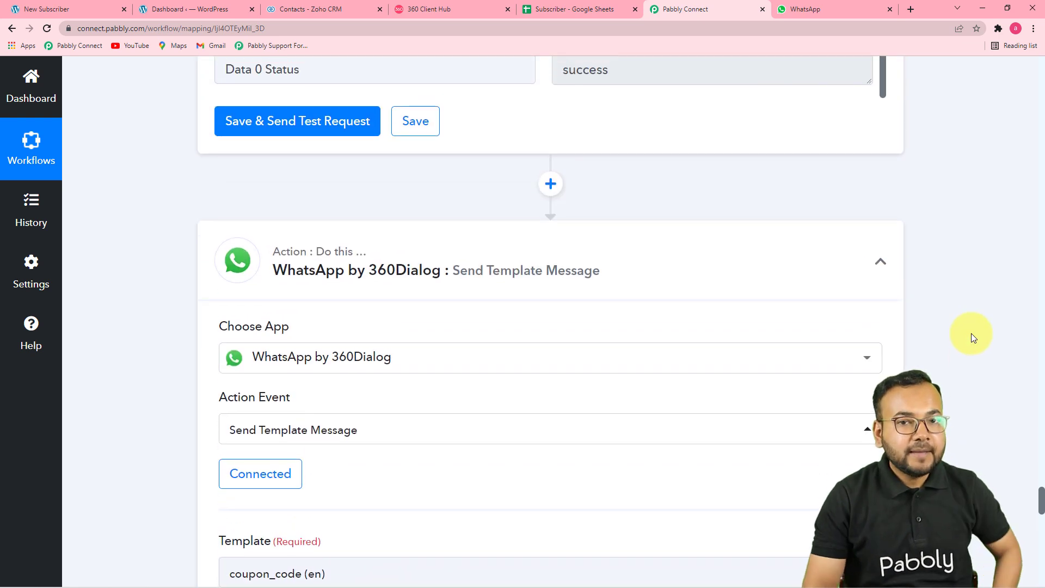